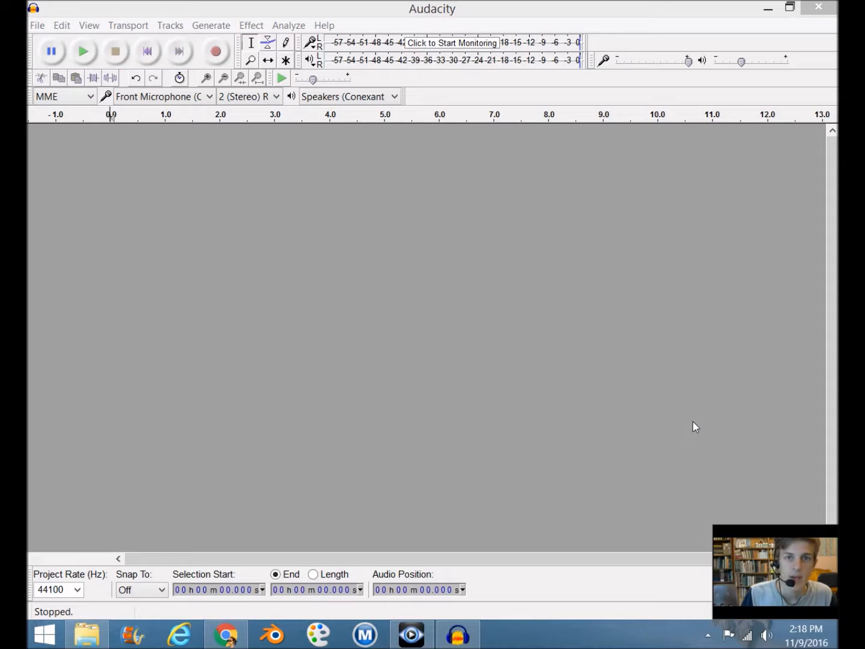
Step: Open the Chirp generator and preview the chirp with its existing square, no alias settings
click(370, 365)
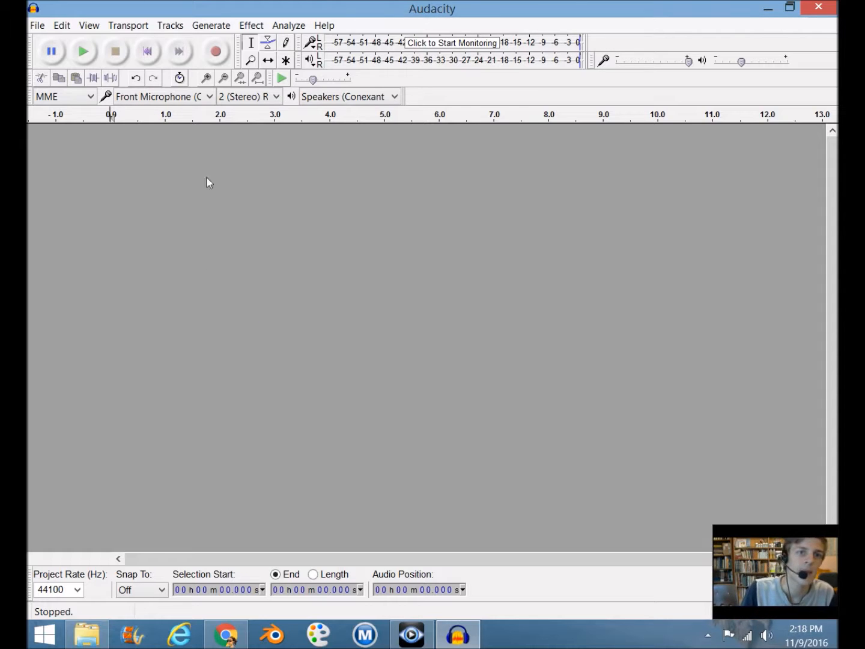
click(212, 29)
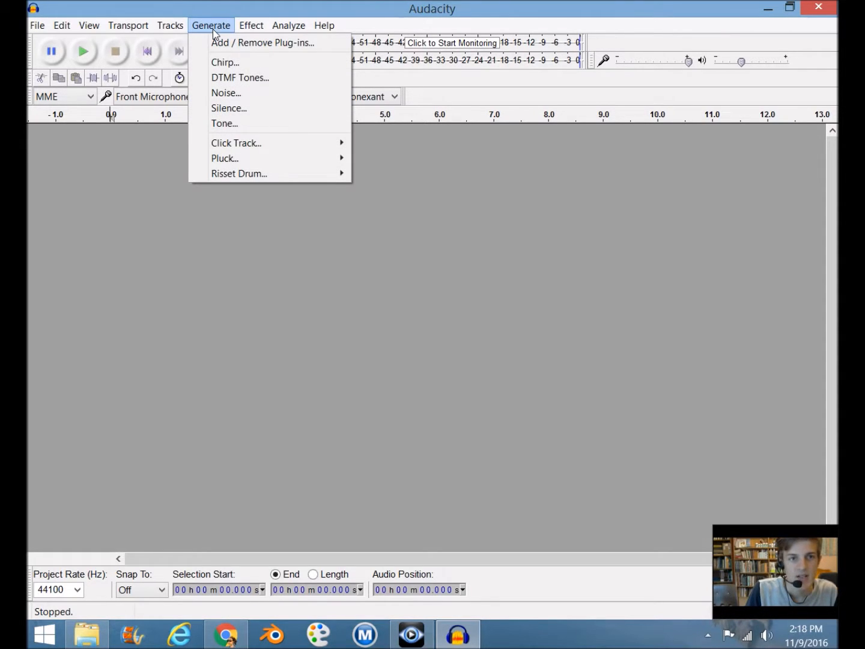
click(245, 60)
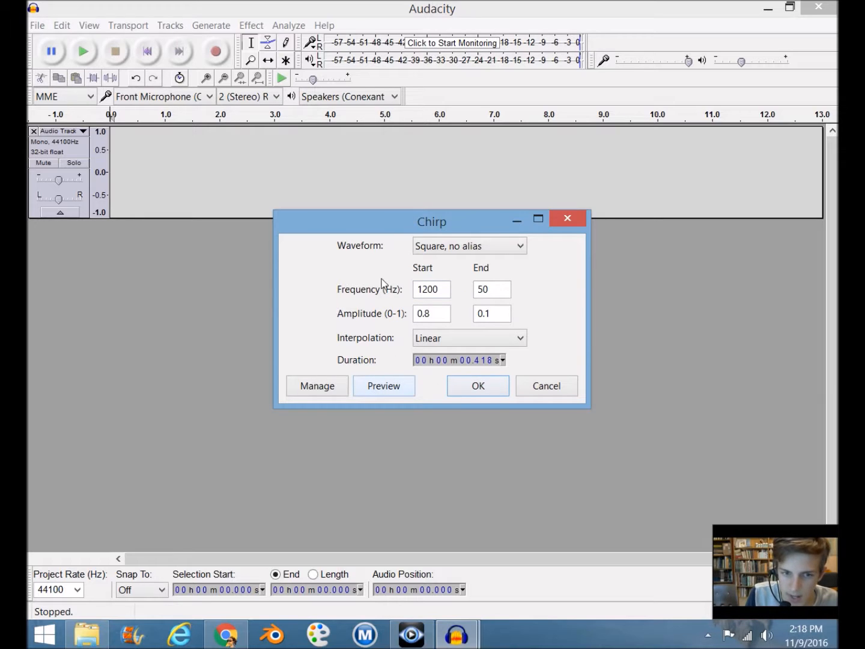
click(388, 389)
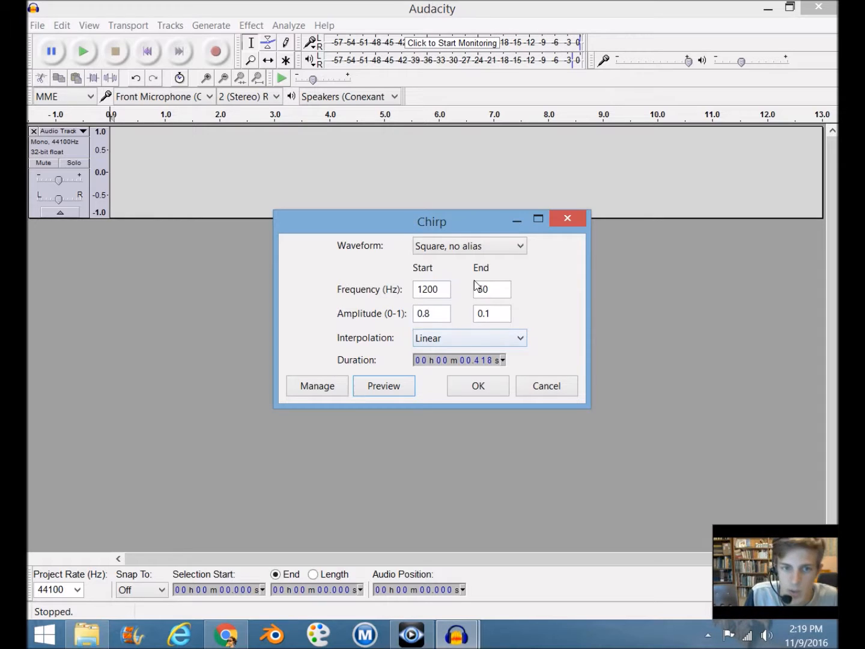
Step: Change the chirp waveform to Sine and preview the sound
click(464, 245)
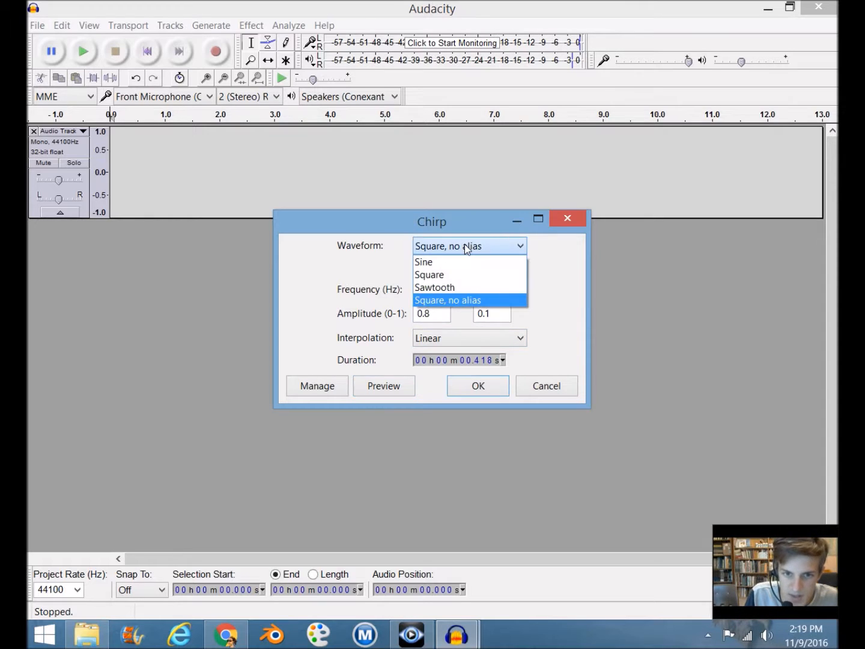
click(437, 262)
click(387, 386)
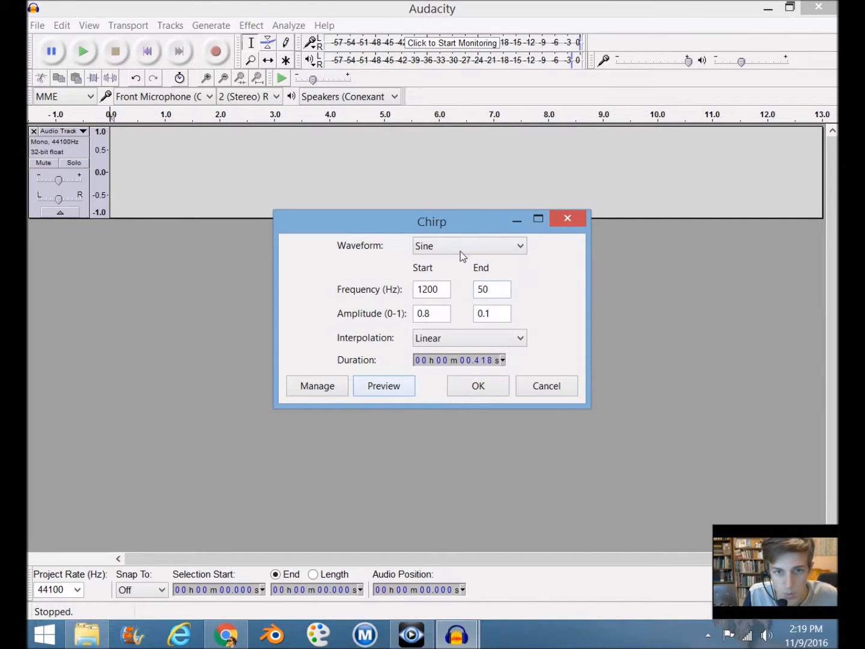
Step: Set the chirp waveform to Sawtooth and preview the sound
click(461, 250)
click(451, 283)
click(394, 386)
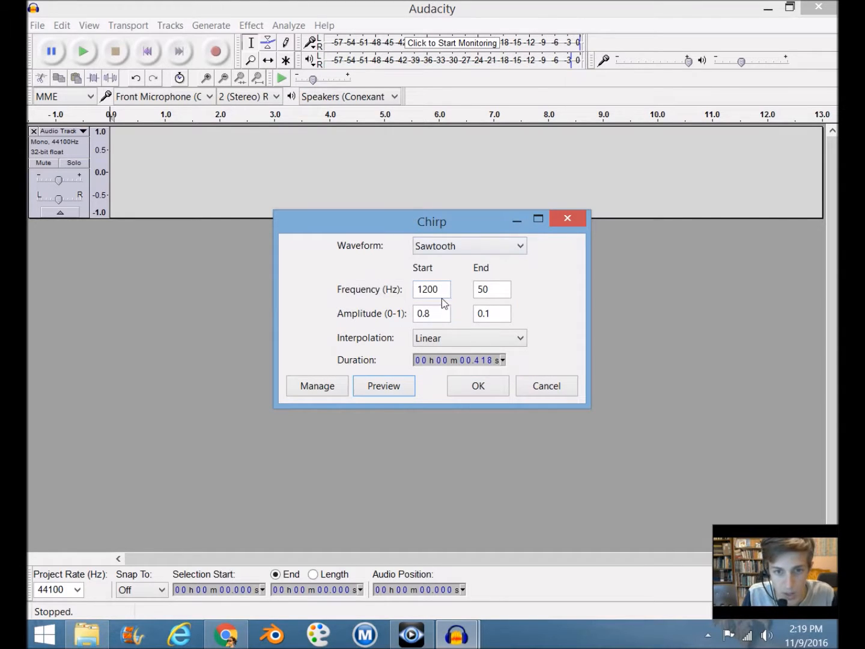
Step: Preview the chirp with start frequencies of 100 Hz and 2000 Hz, and set the start frequency back to 1200 Hz
drag(443, 291, 196, 305)
text(100)
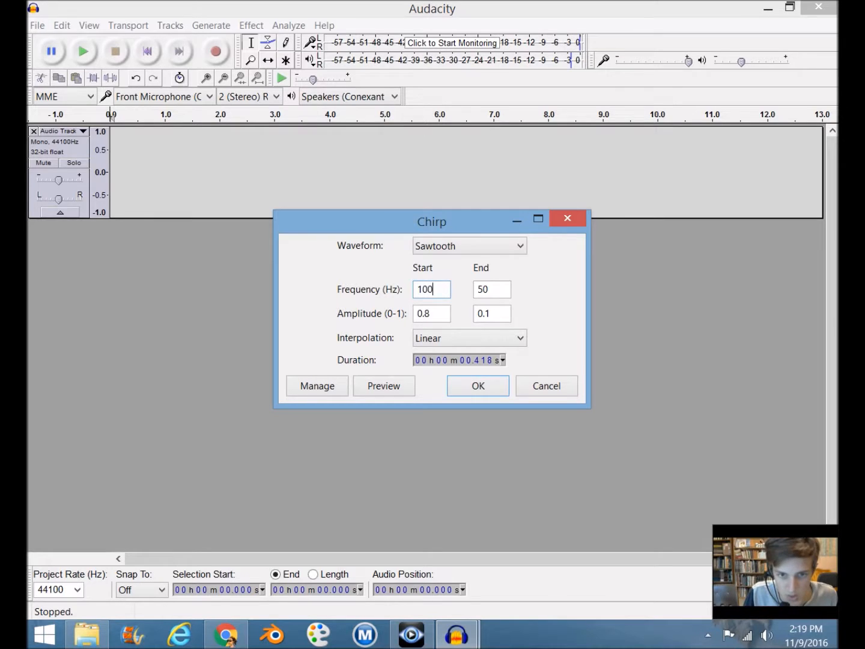
click(388, 375)
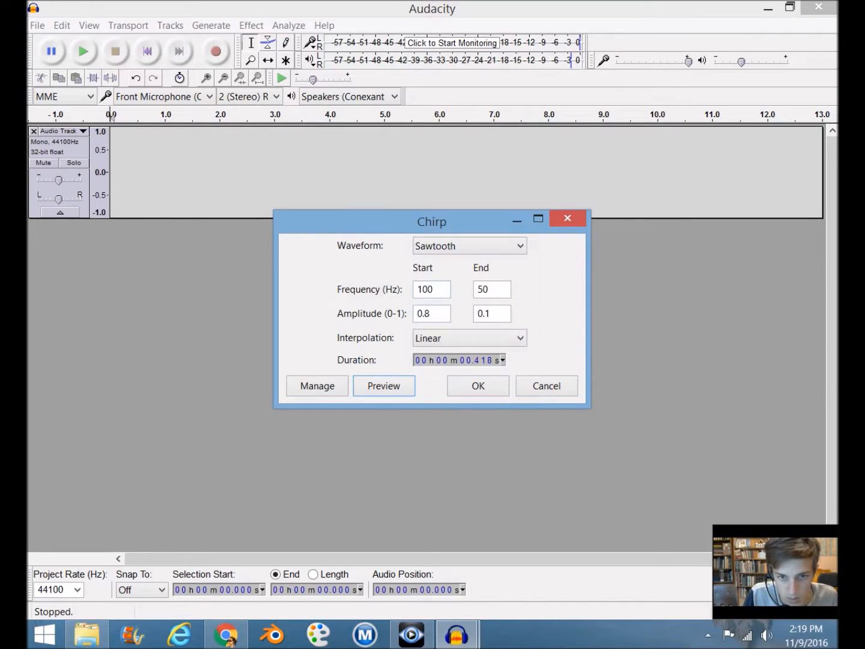
text(200)
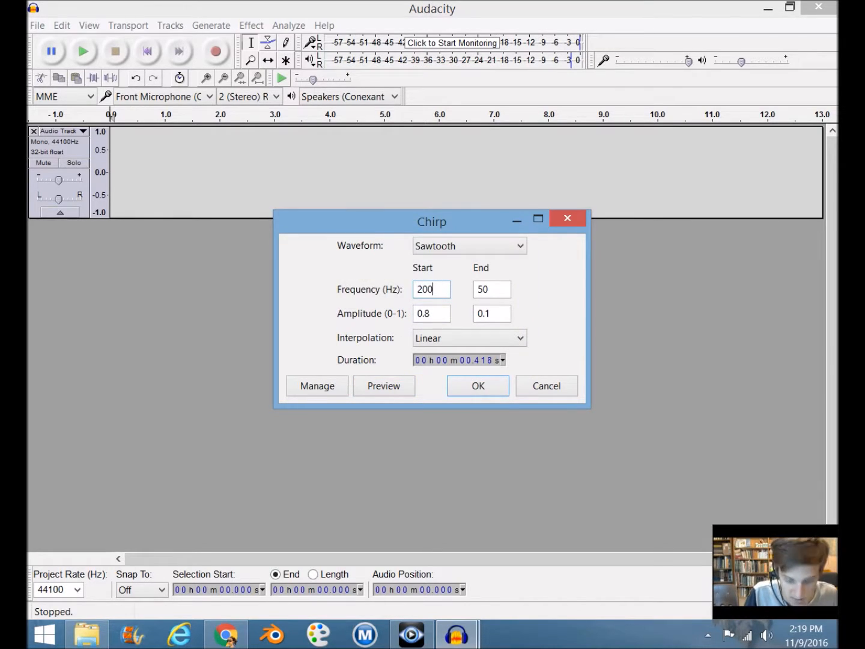
text(0)
click(395, 387)
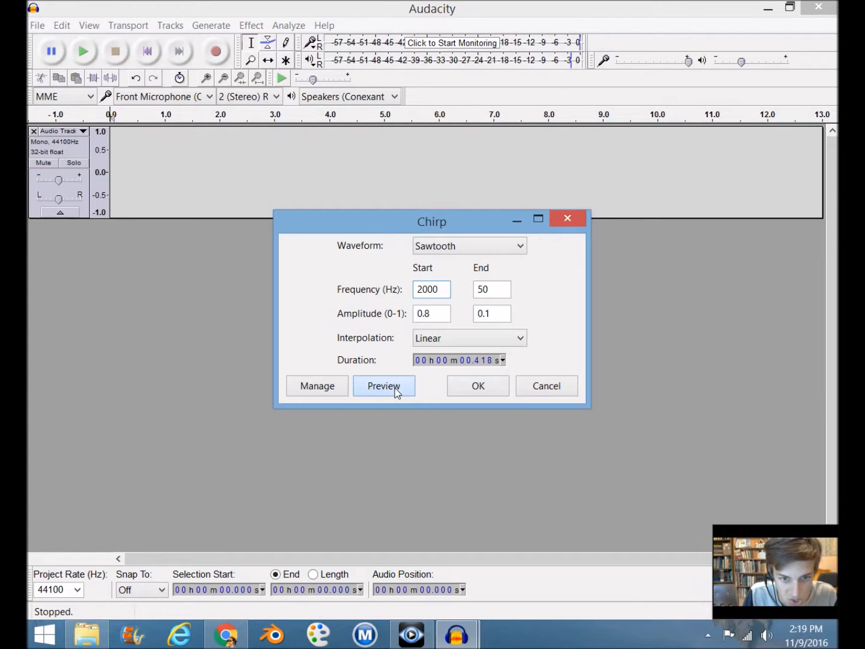
drag(445, 295, 281, 297)
text(1200)
Step: Preview the chirp with a start amplitude of 0.1, and set the start amplitude back to 0.8
click(428, 313)
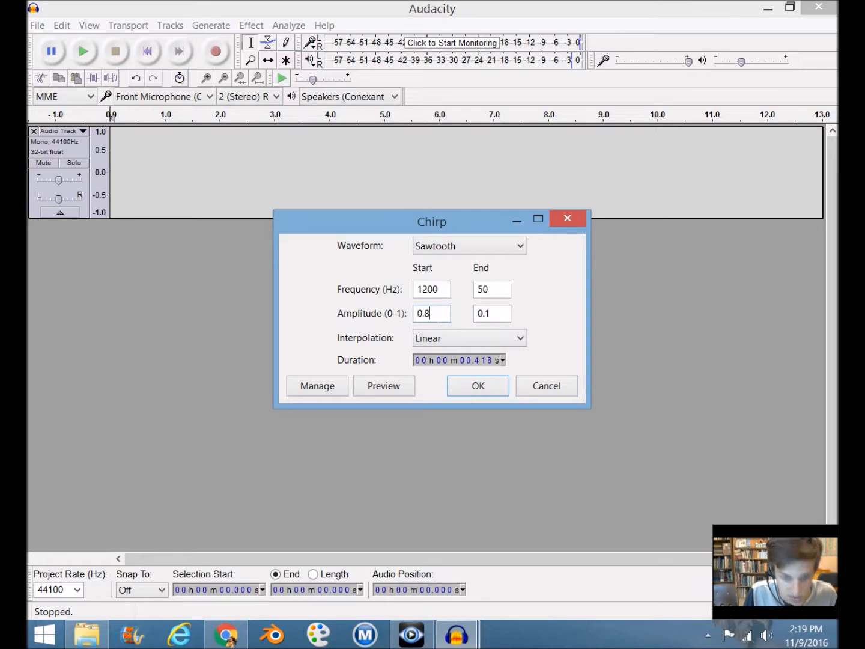
key(BackSpace)
text(1)
click(399, 384)
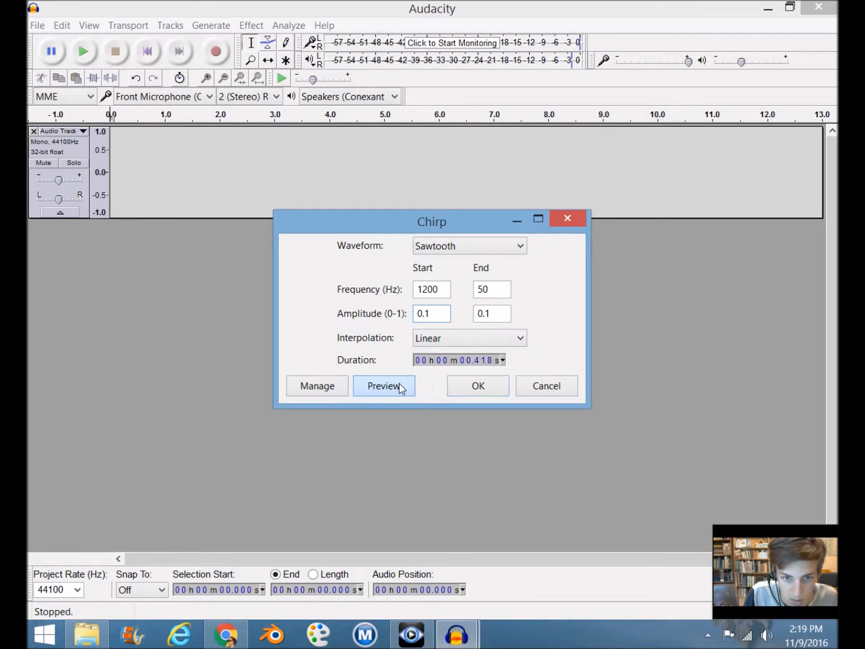
key(BackSpace)
key(BackSpace)
text(.8)
Step: Preview the chirp with Logarithmic interpolation, and switch the interpolation back to Linear
click(442, 336)
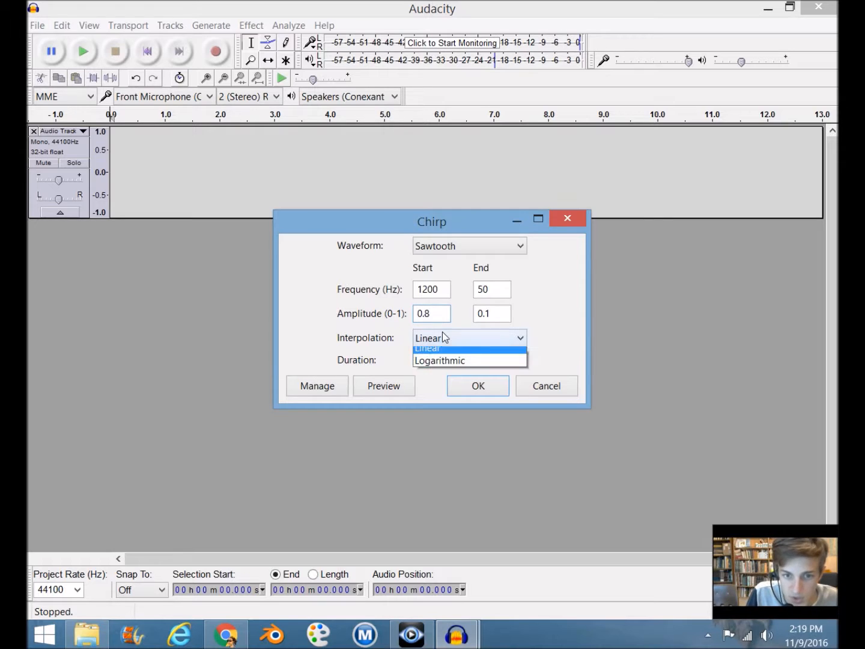
click(447, 368)
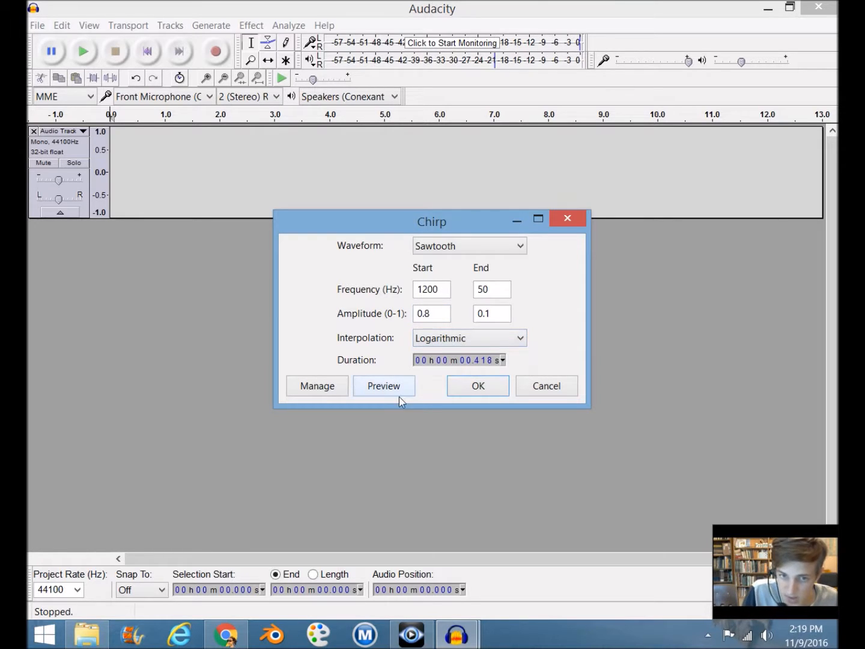
click(380, 390)
click(471, 348)
click(462, 352)
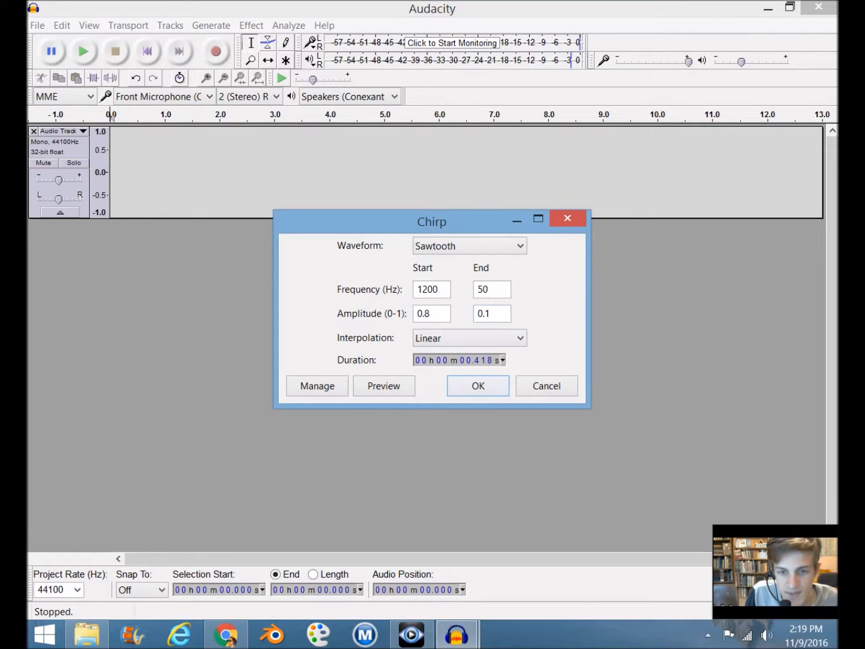
Step: Set the chirp duration to 1.000 seconds and preview the longer sound
click(478, 360)
click(485, 360)
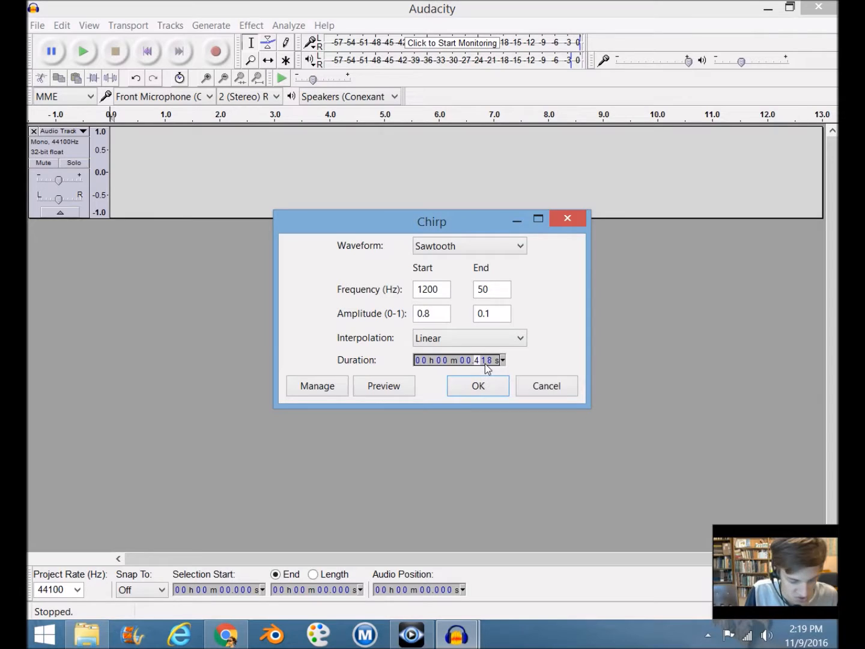
text(1.)
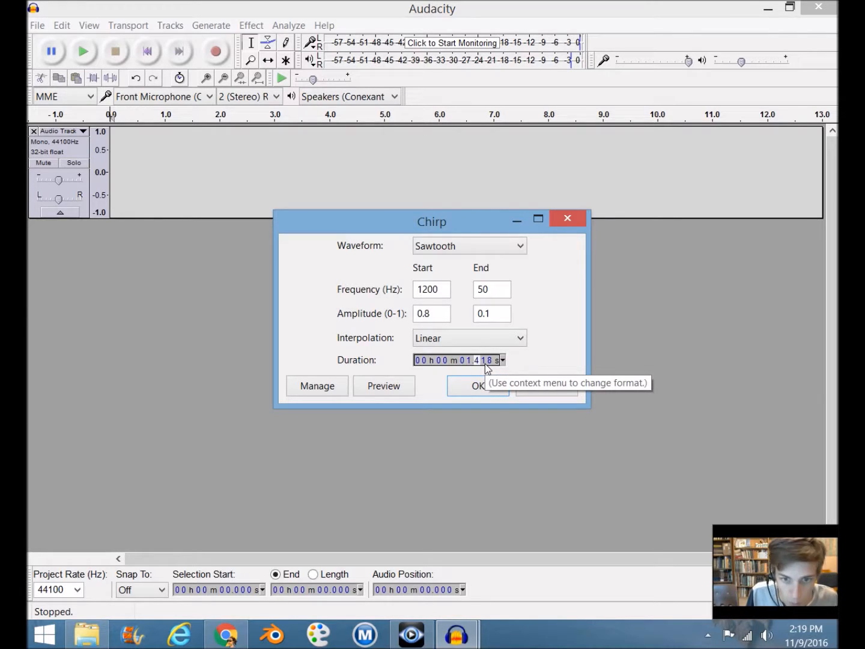
text(000)
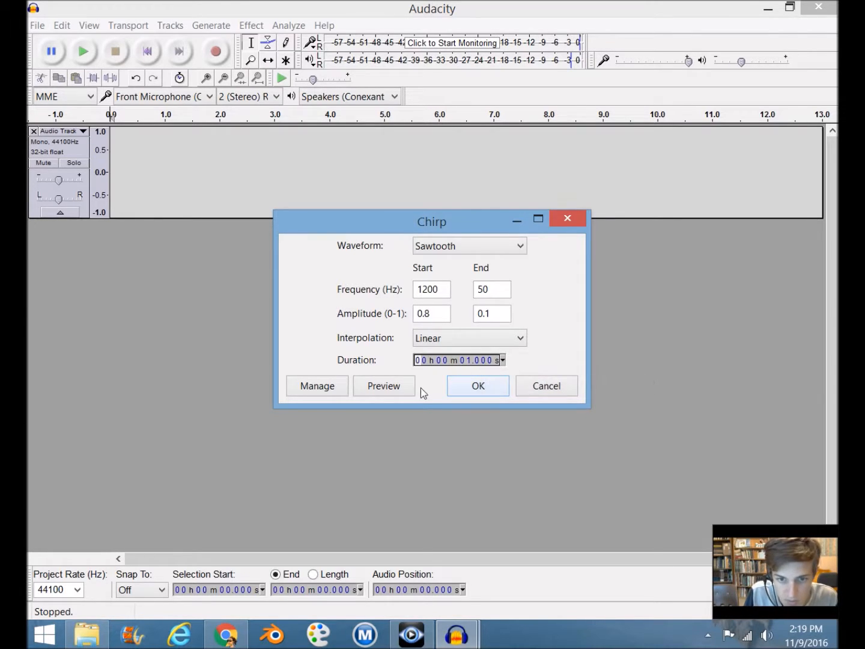
click(387, 388)
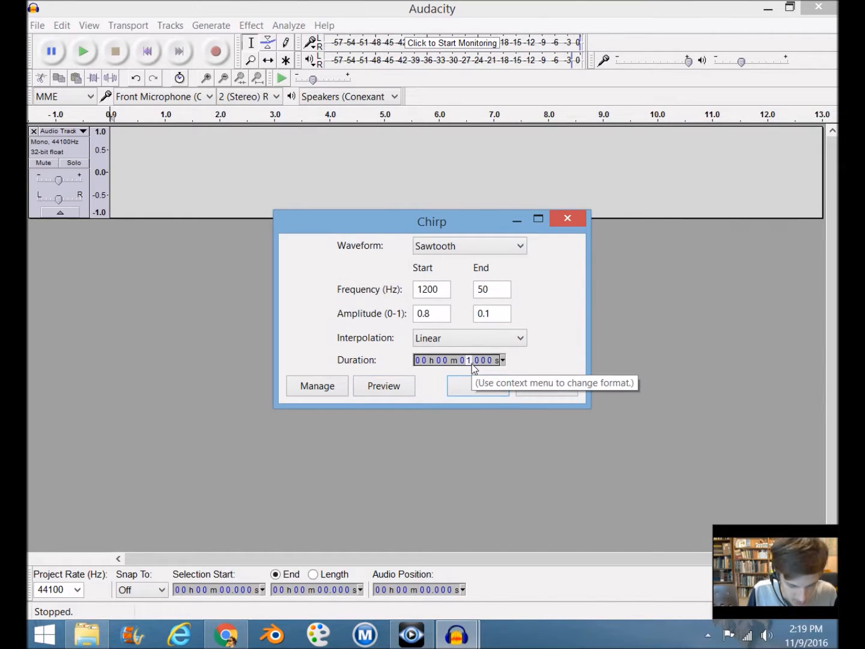
Step: Set the chirp duration to 0.422 seconds, and preview and generate the chirp
text(422)
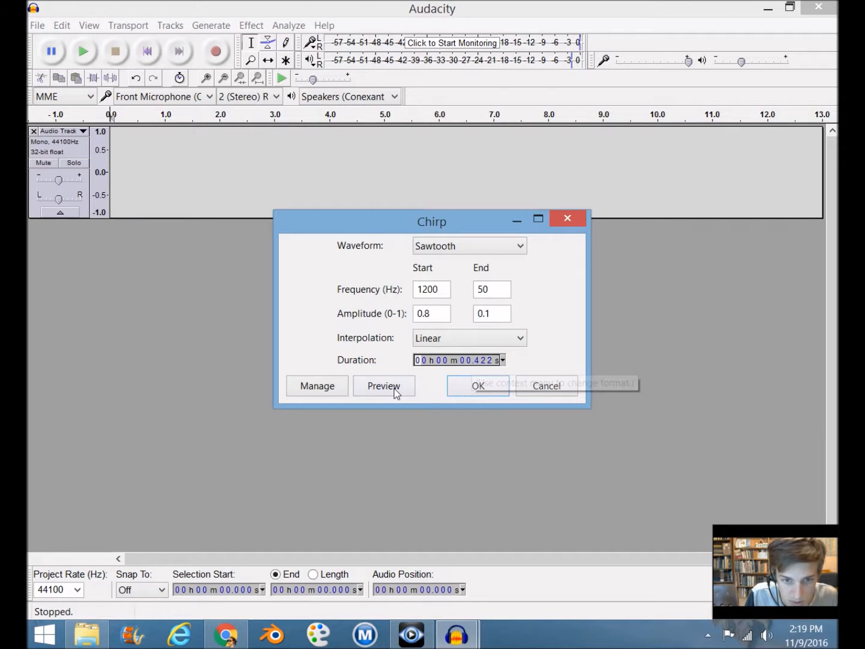
click(395, 389)
click(481, 384)
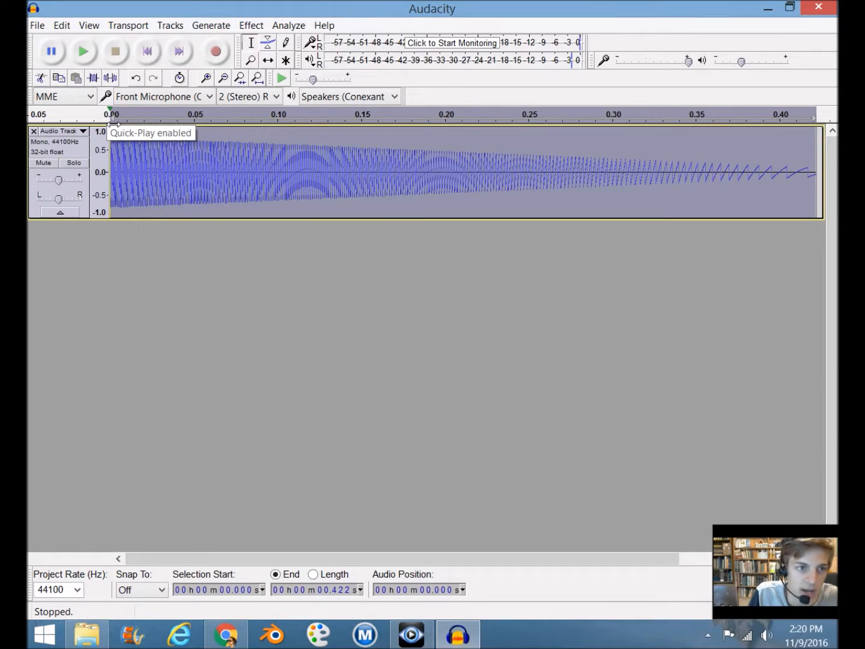
Step: Play the generated chirp from the start and remove its audio track from the project
click(112, 121)
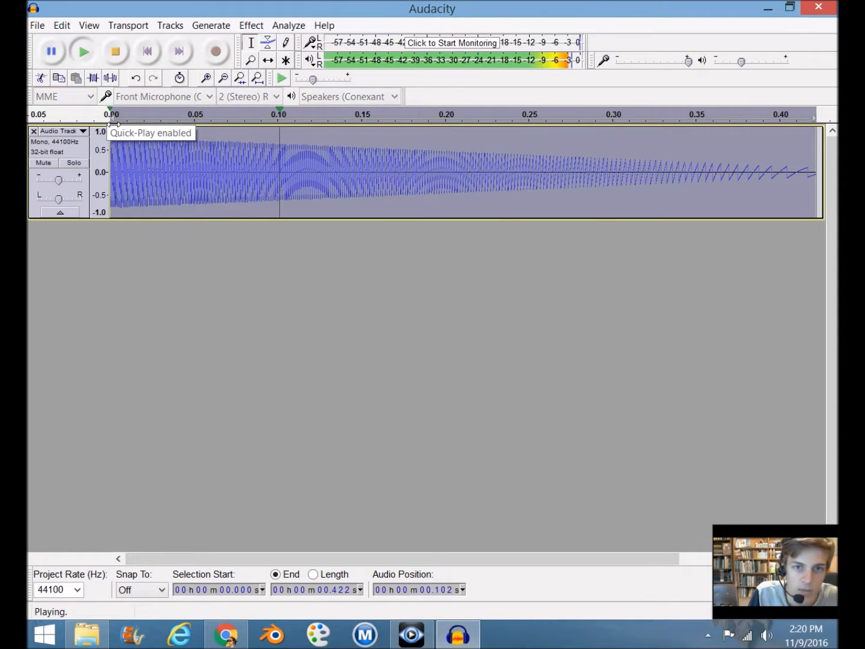
click(34, 132)
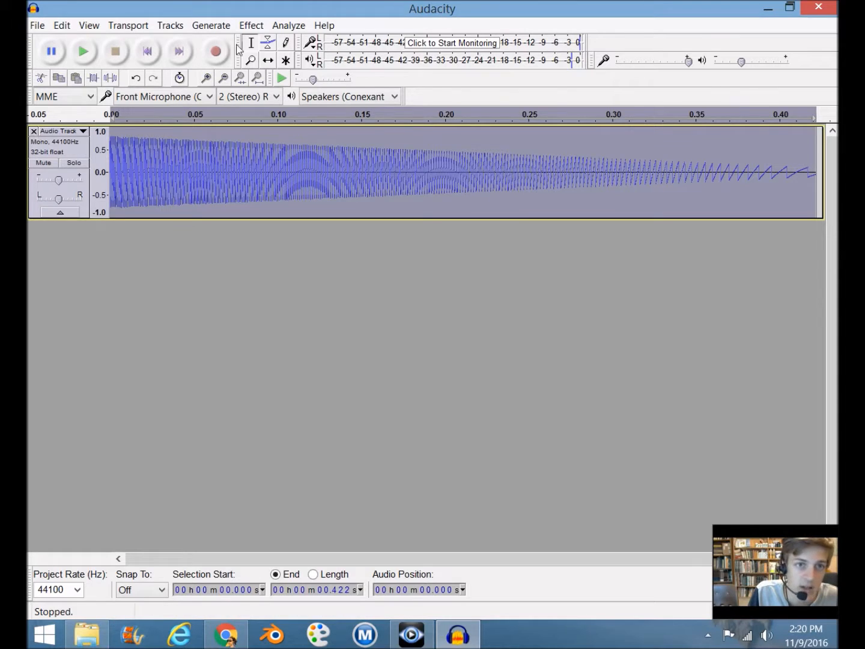
Step: Open the DTMF Tones generator and preview the "audacity" sequence
click(213, 27)
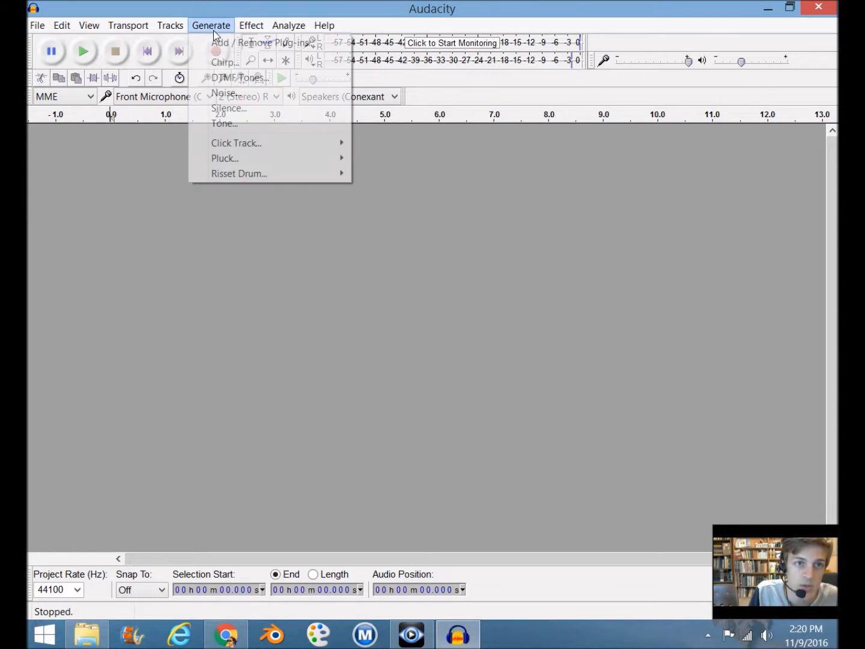
click(239, 78)
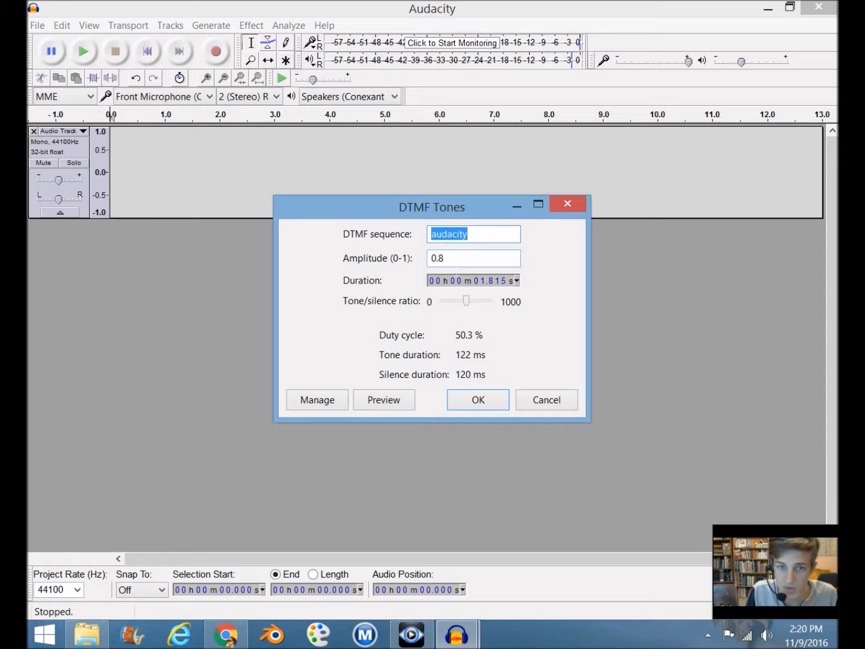
click(394, 400)
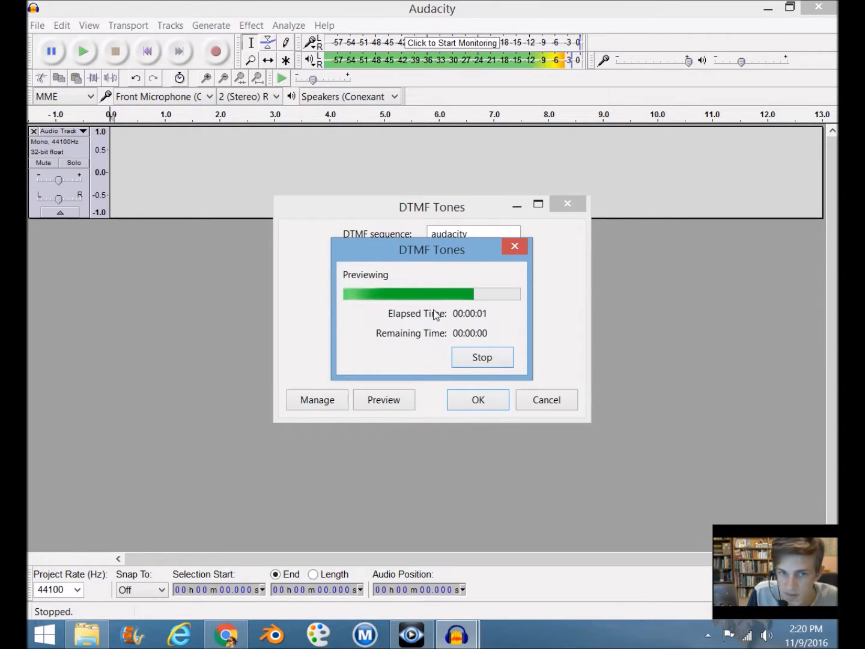
Step: Preview the DTMF tones at an amplitude of 0.1, and set the amplitude back to 0.8
click(473, 258)
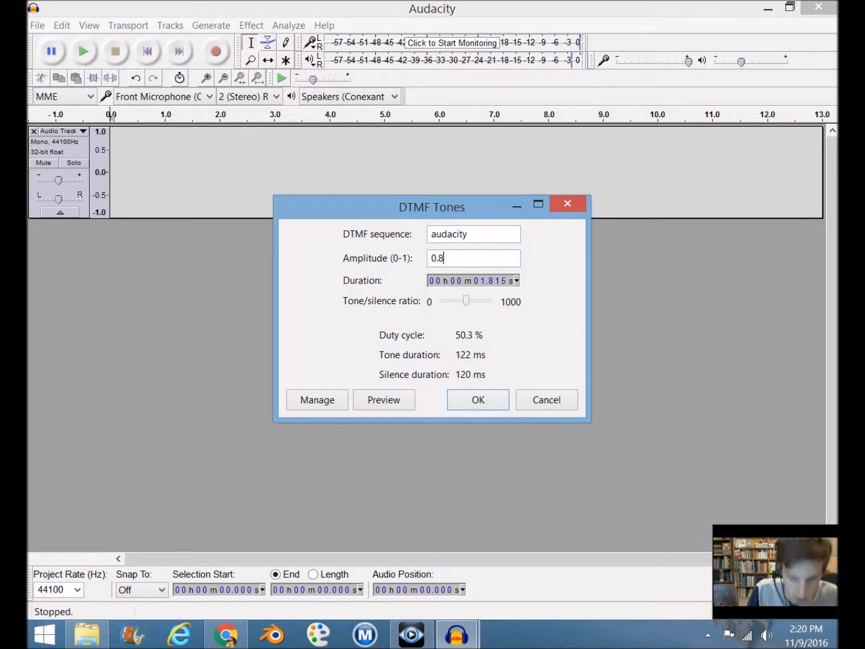
key(BackSpace)
text(1)
click(392, 402)
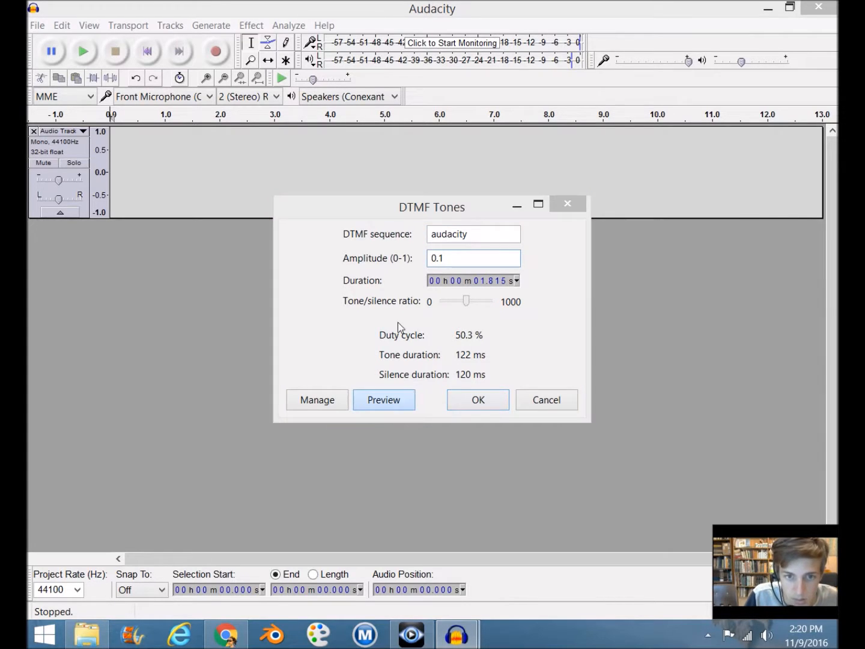
click(503, 246)
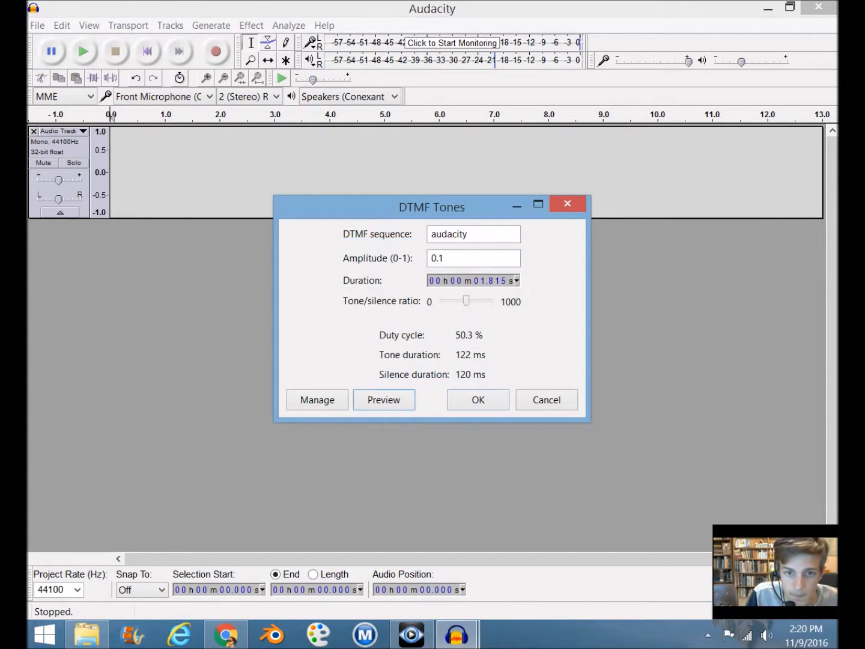
click(473, 259)
key(BackSpace)
text(8)
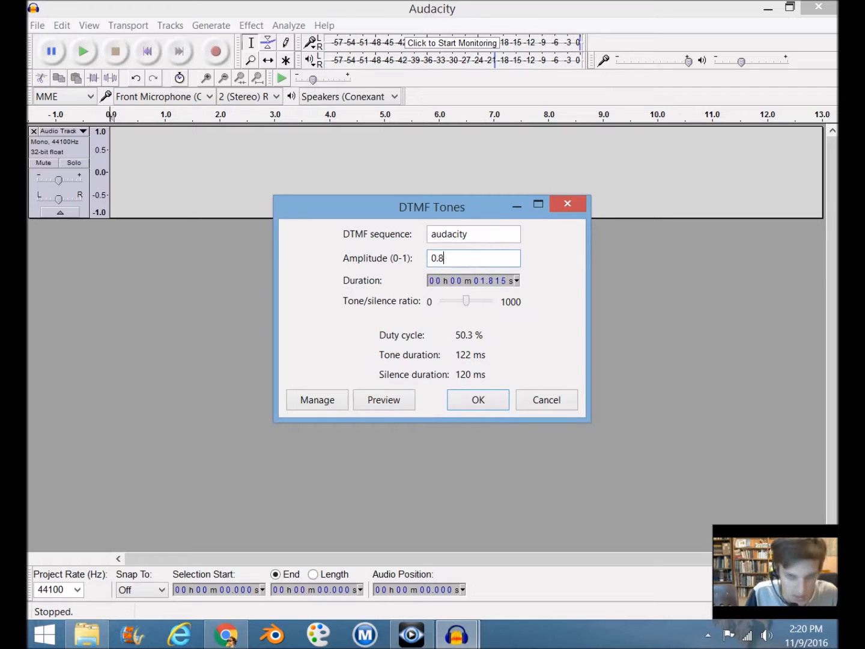
Step: Preview the DTMF tones with a duration of 3.815 seconds, and set the duration back to 1.815 seconds
click(482, 280)
text(3)
click(395, 399)
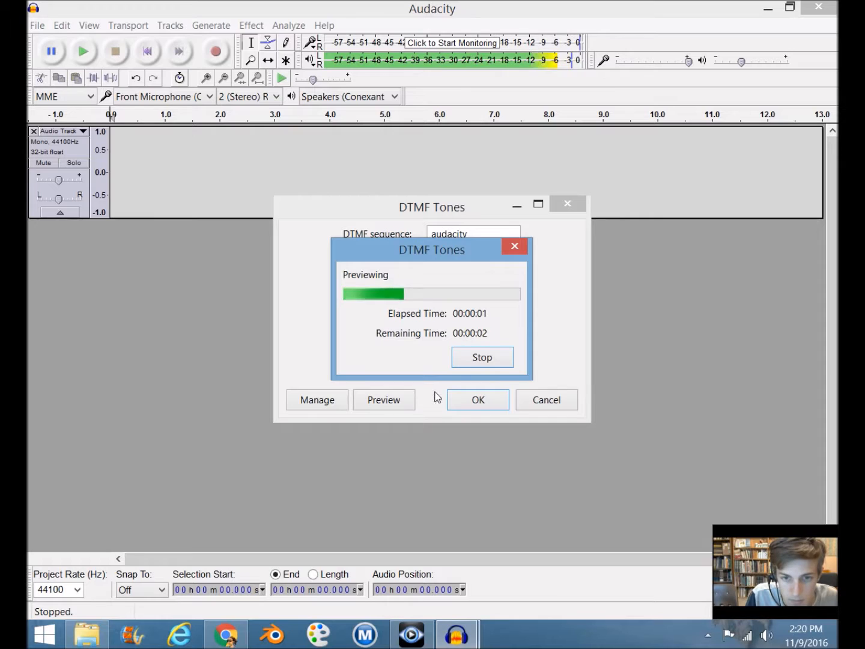
click(515, 246)
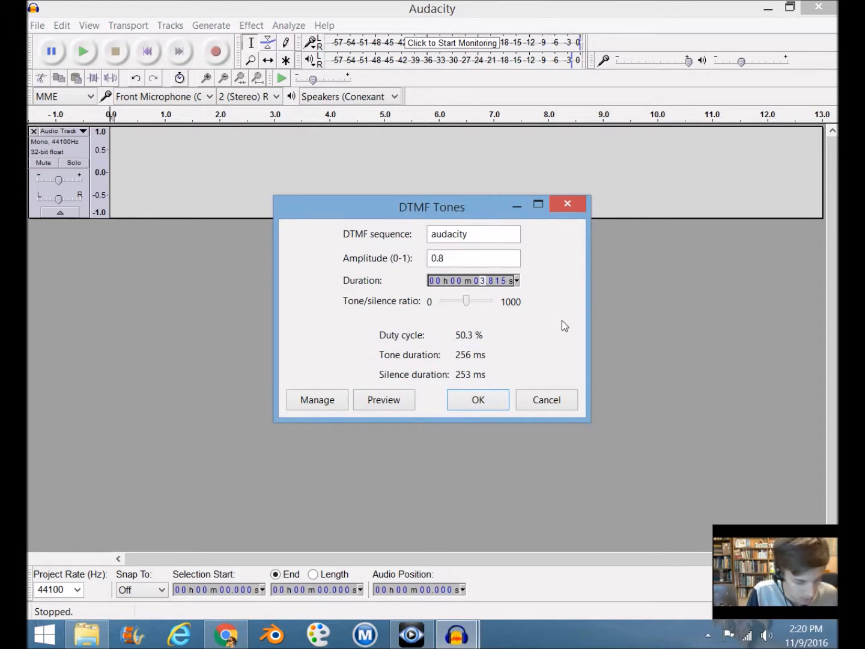
text(1)
Step: Preview the DTMF tones with a higher tone/silence ratio, and lower the ratio to a duty cycle of about 49.3 %
drag(467, 303, 485, 305)
click(384, 400)
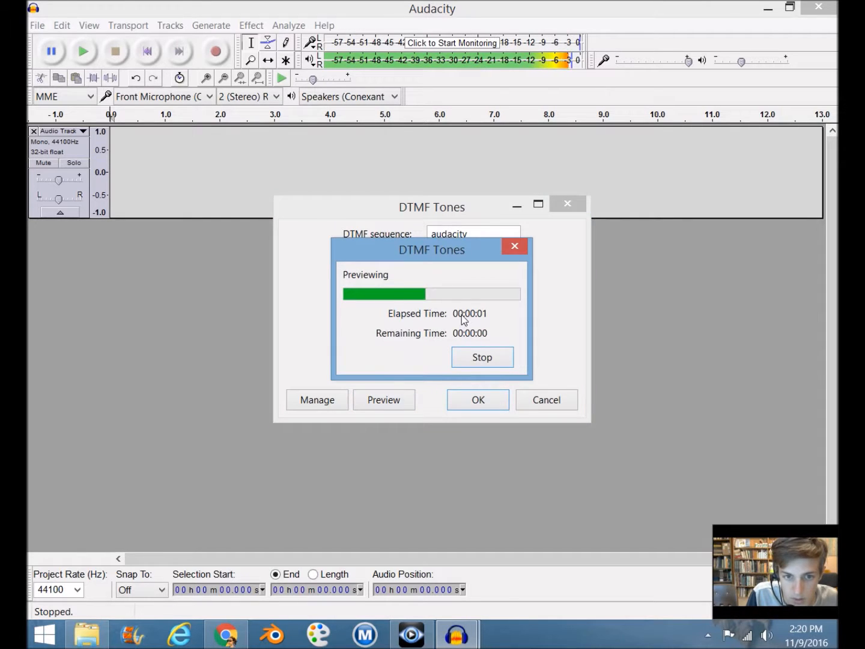
drag(484, 301, 468, 301)
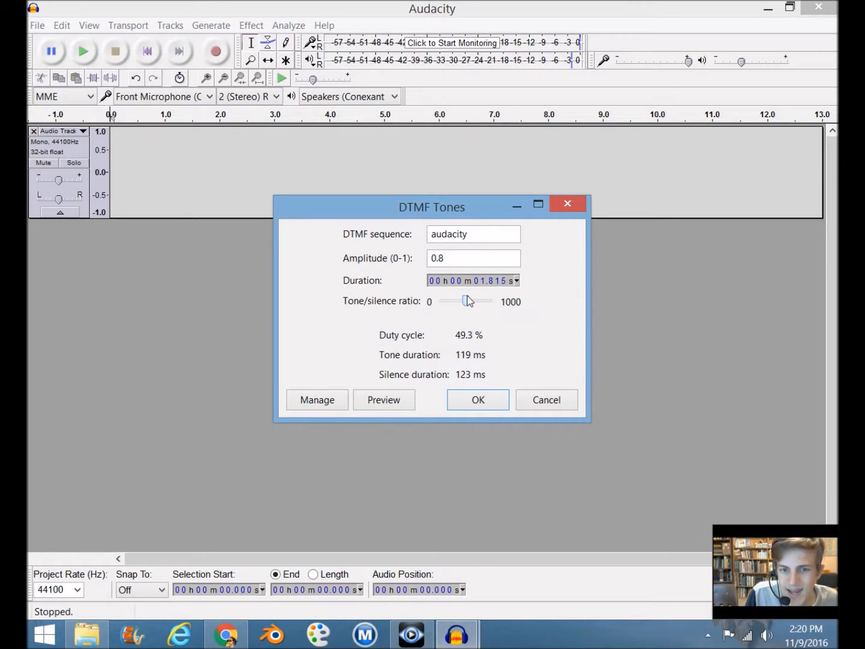
Step: Generate and play back the DTMF tones, and delete the resulting track
click(497, 401)
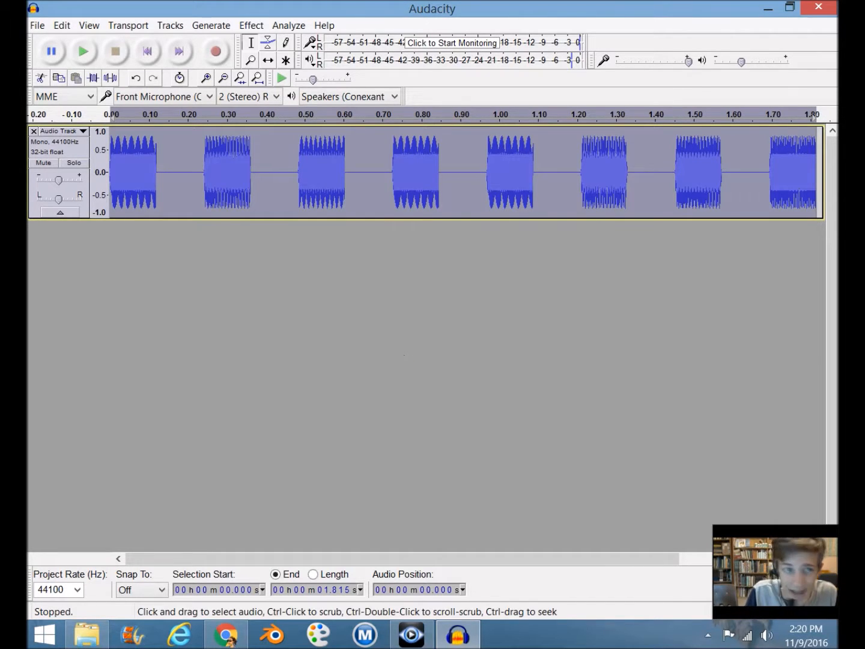
click(84, 51)
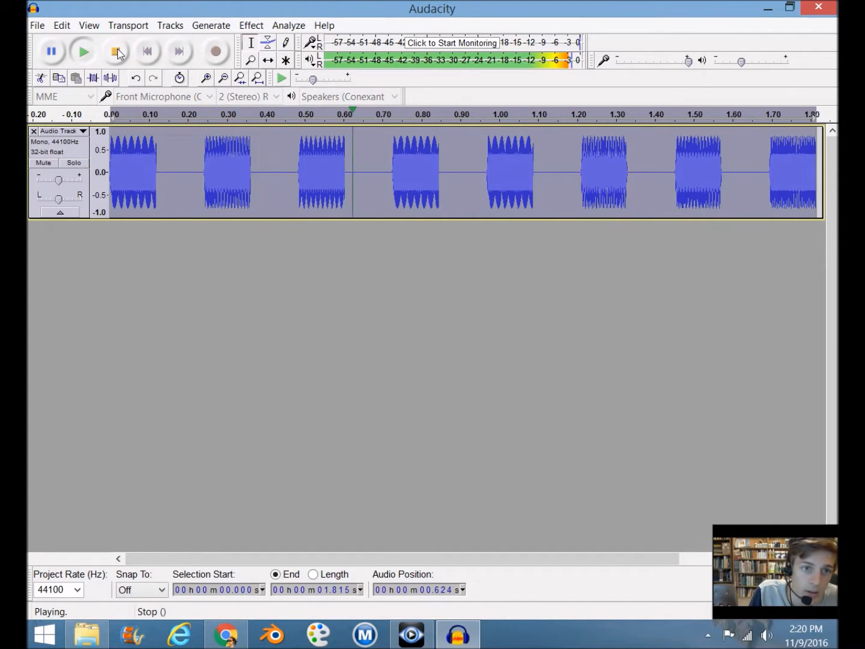
click(34, 131)
Step: Open the Noise generator and preview Brownian noise at an amplitude of 0.8
click(234, 92)
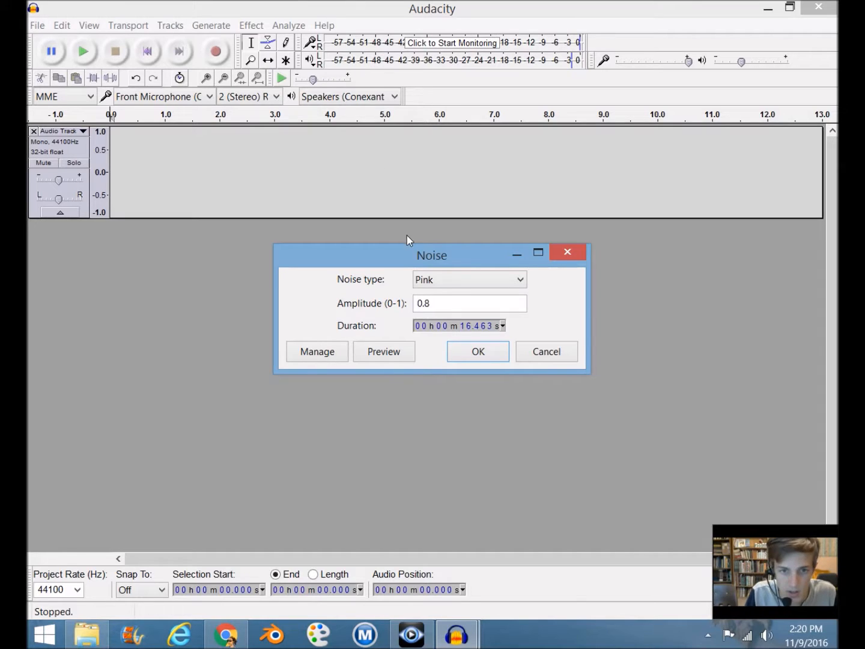
click(446, 282)
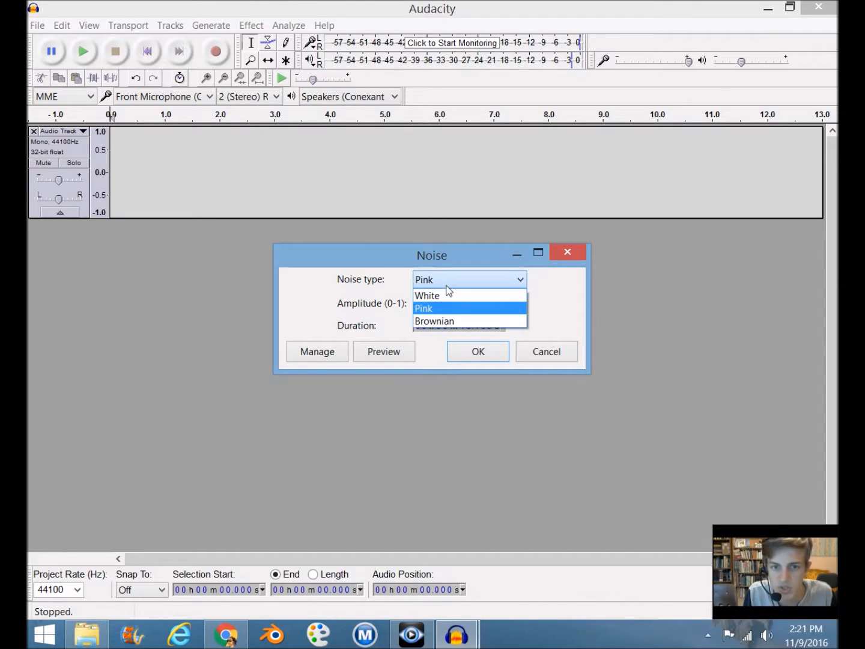
click(460, 323)
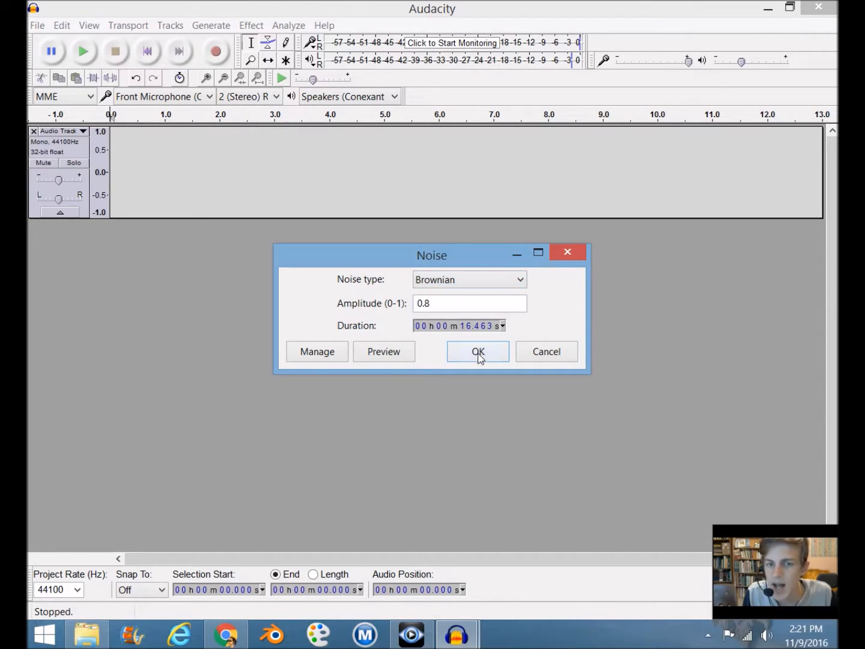
click(403, 353)
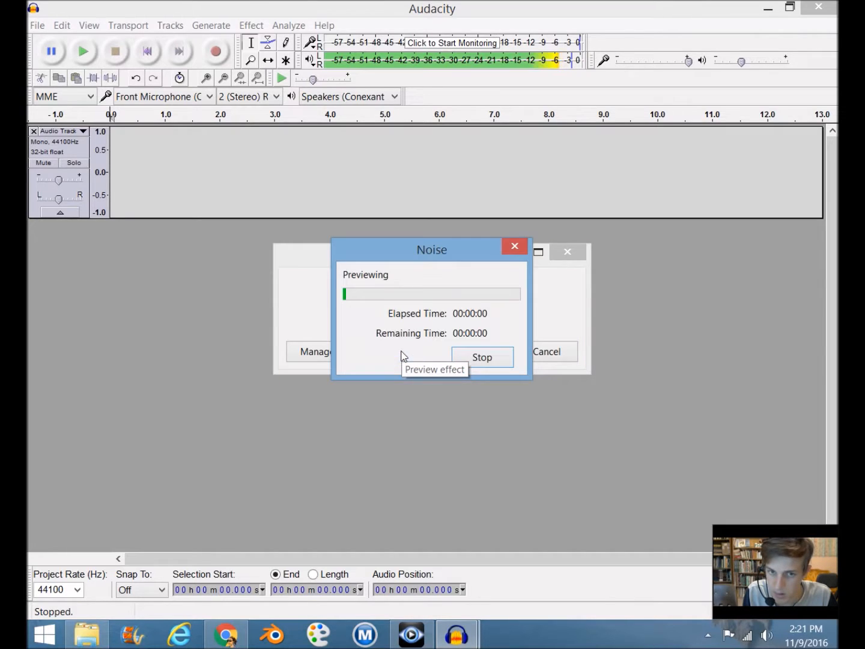
click(516, 247)
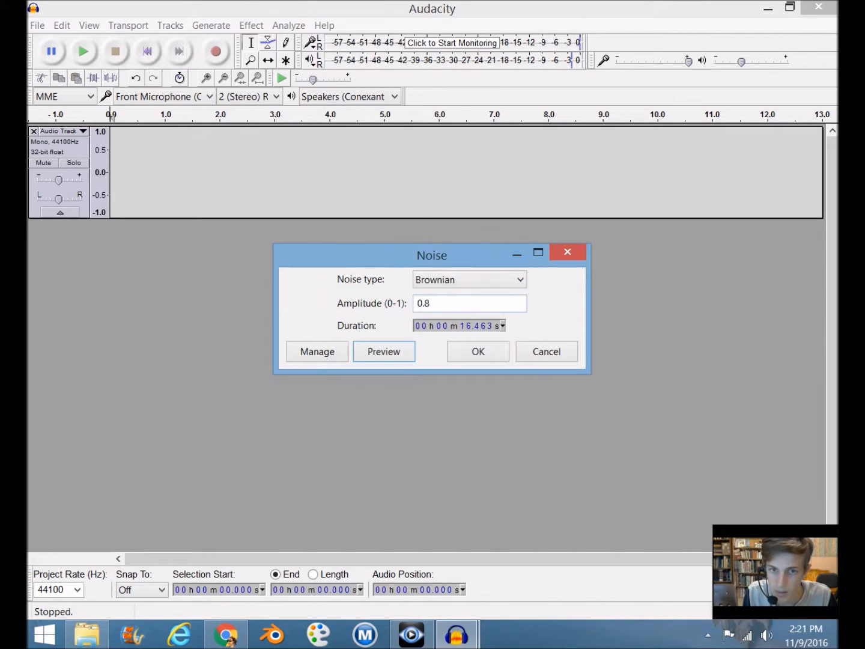
Step: Preview the White noise type, and close the Noise generator without generating anything
click(466, 282)
click(456, 289)
click(408, 352)
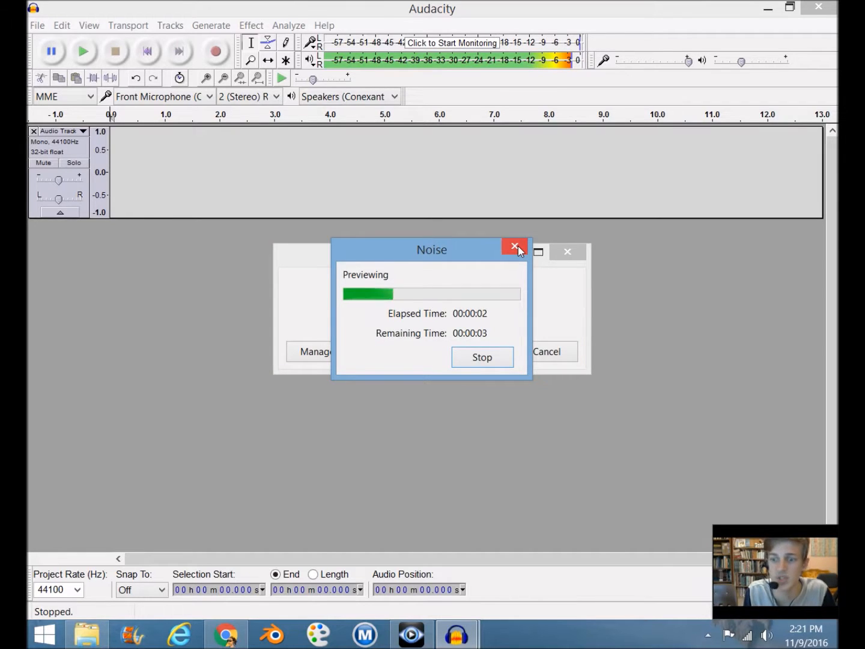
click(518, 245)
click(546, 351)
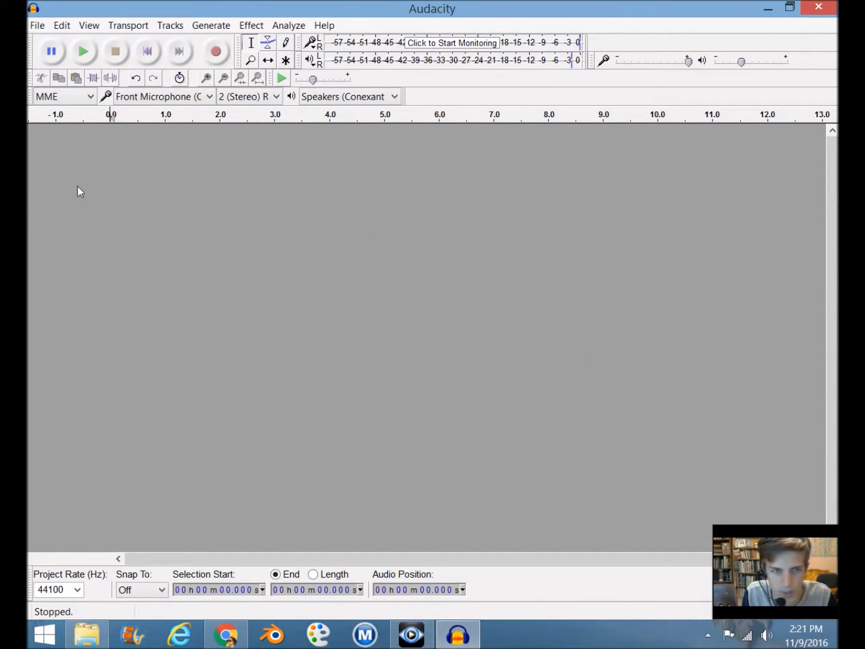
Step: Generate a silent track with the preset duration, and delete that track
click(209, 25)
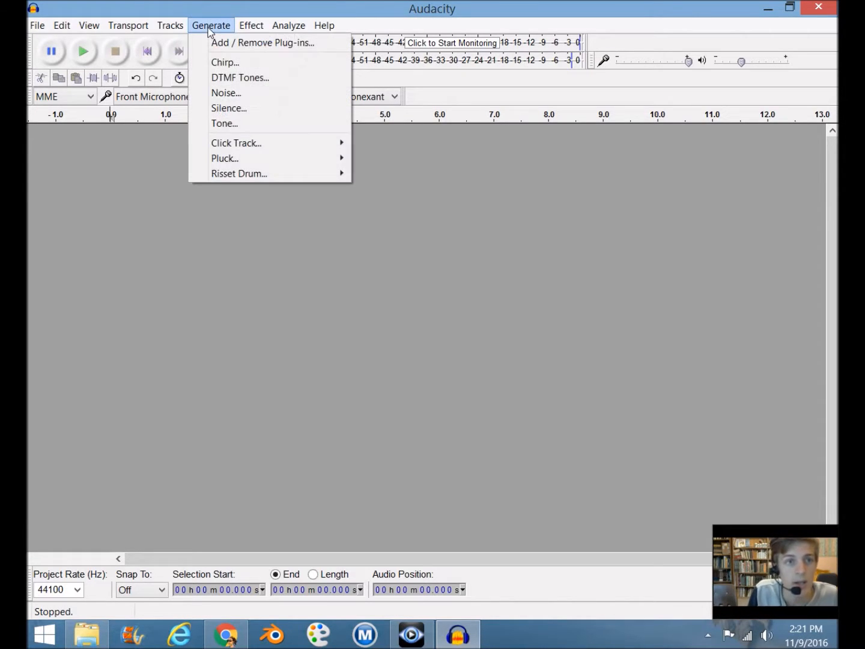
click(252, 107)
click(484, 353)
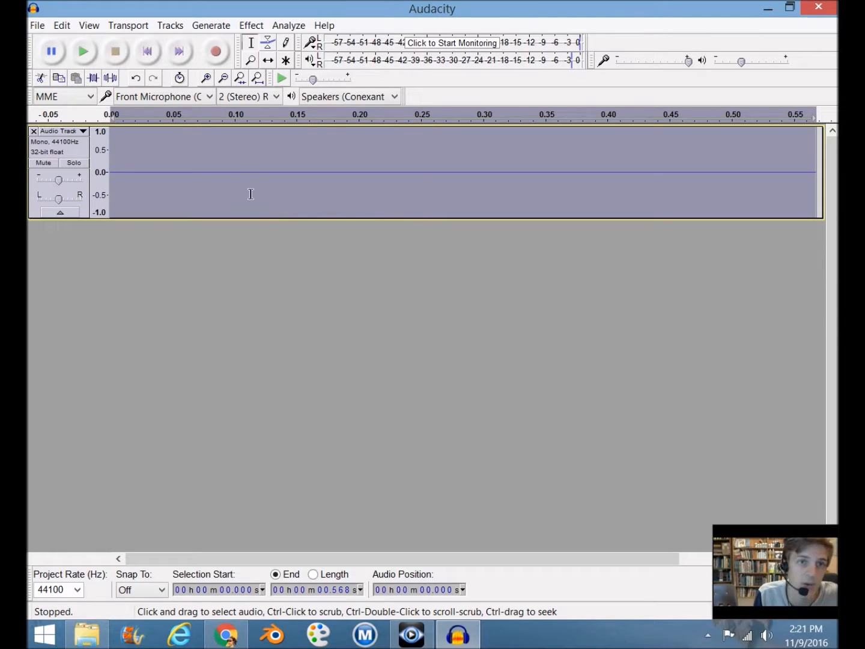
click(33, 132)
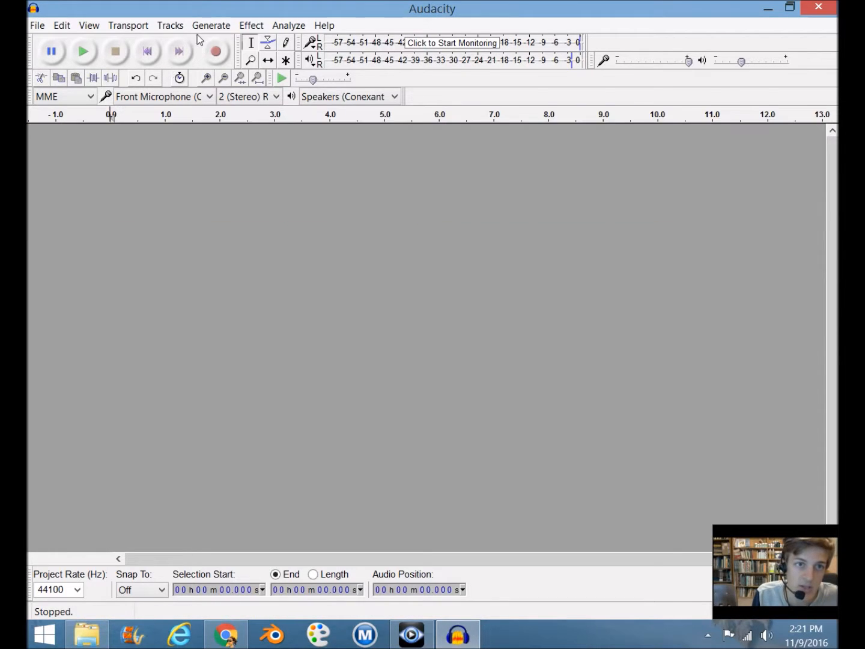
Step: Open the Tone generator and preview the 440 Hz Sine waveform
click(202, 26)
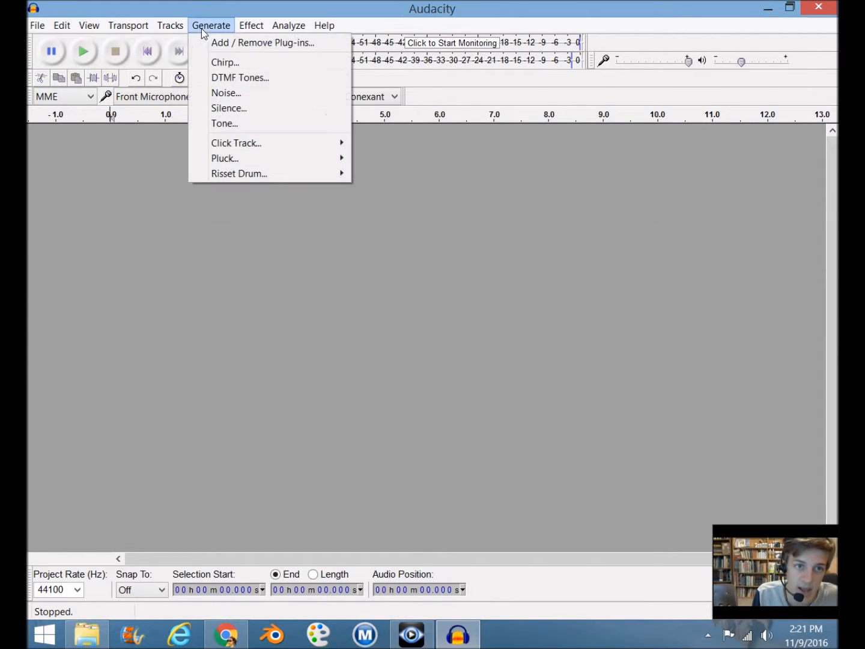
click(241, 124)
click(392, 363)
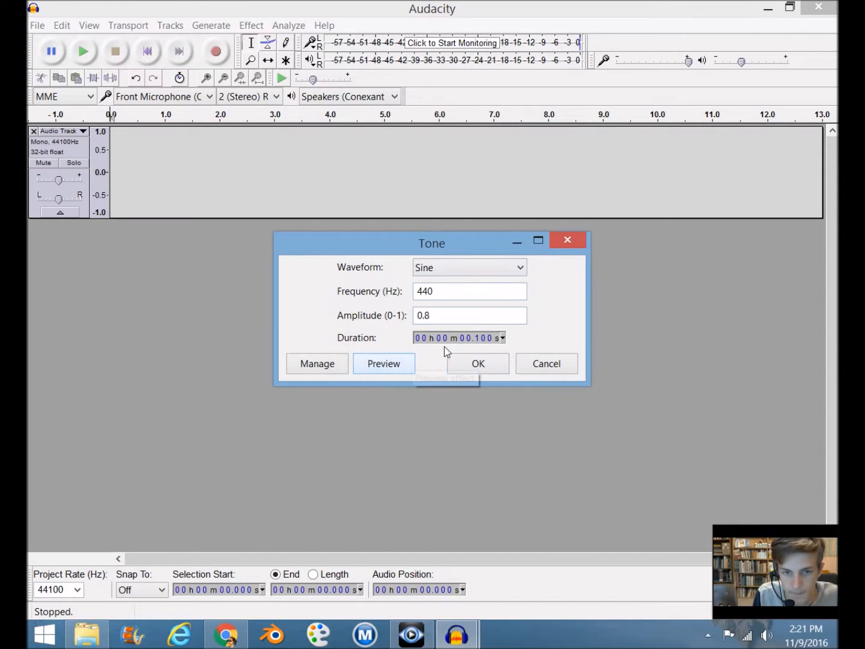
Step: Preview the 440 Hz tone with the Square waveform and with the waveform listed after it
click(458, 267)
click(447, 294)
click(386, 362)
click(462, 269)
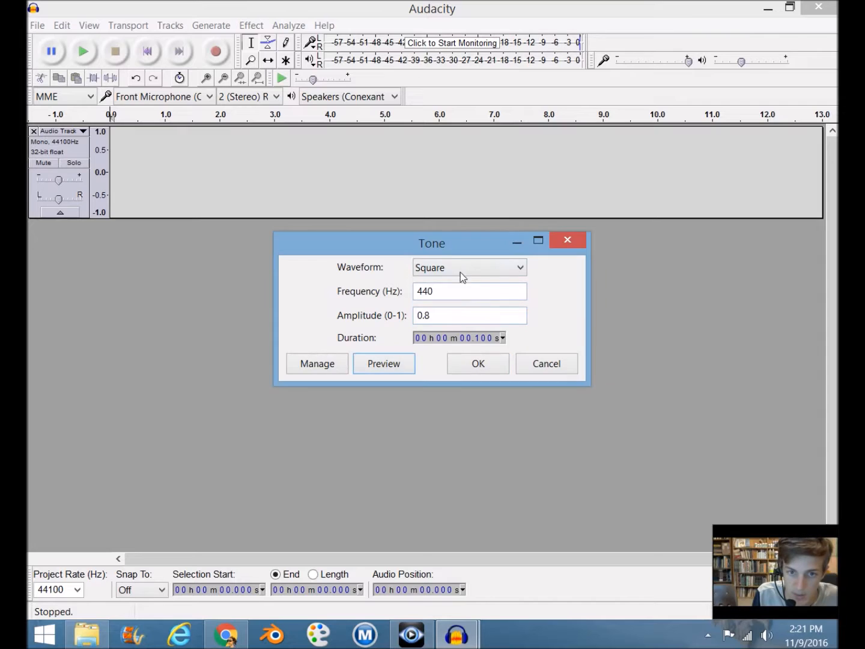
click(444, 307)
click(387, 362)
Step: Set the tone's waveform back to Sine and preview it at a frequency of 1000 Hz
click(481, 270)
click(448, 281)
double_click(433, 292)
text(1000)
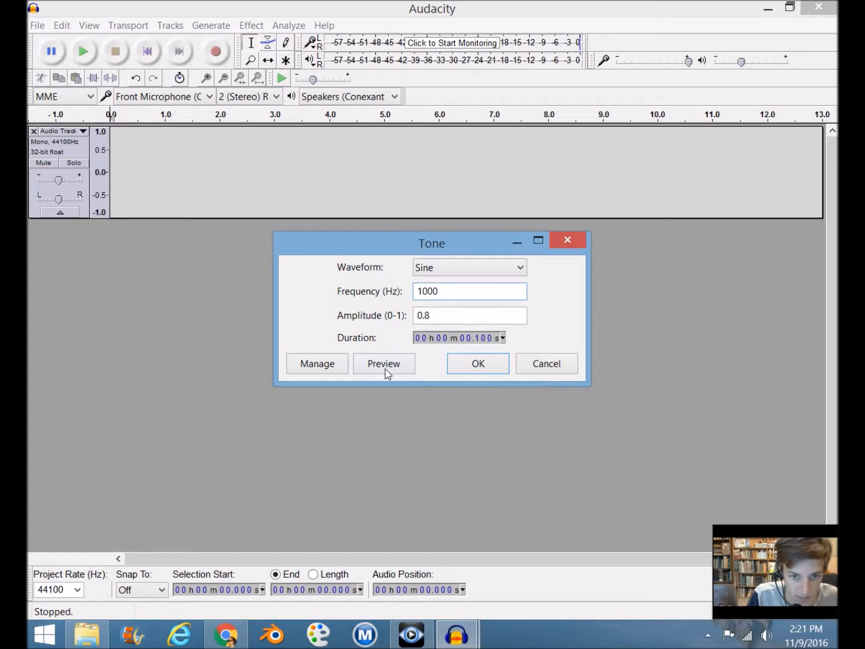
click(385, 364)
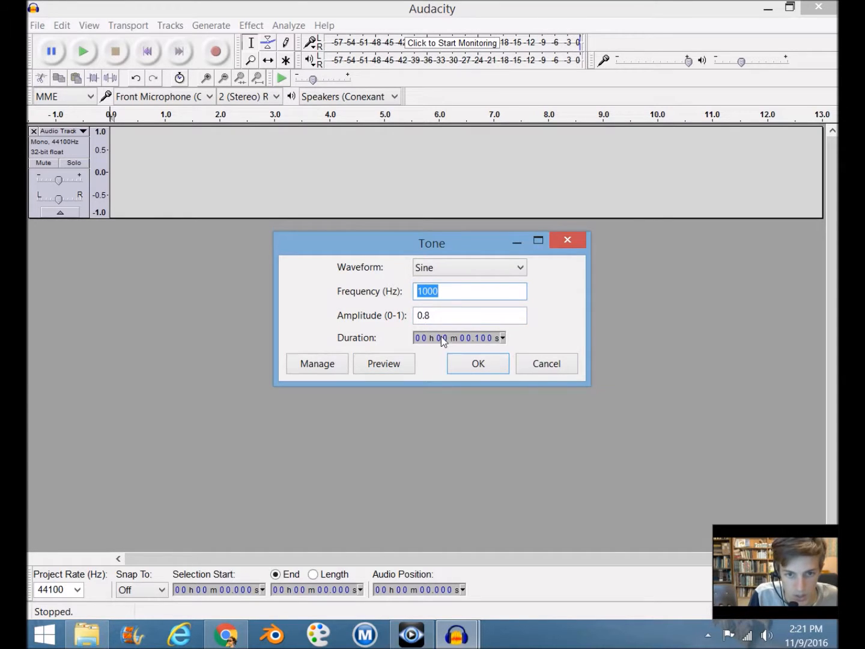
click(388, 363)
Step: Re-enter the tone's amplitude as 0.8 and set its duration to 0 seconds
click(436, 315)
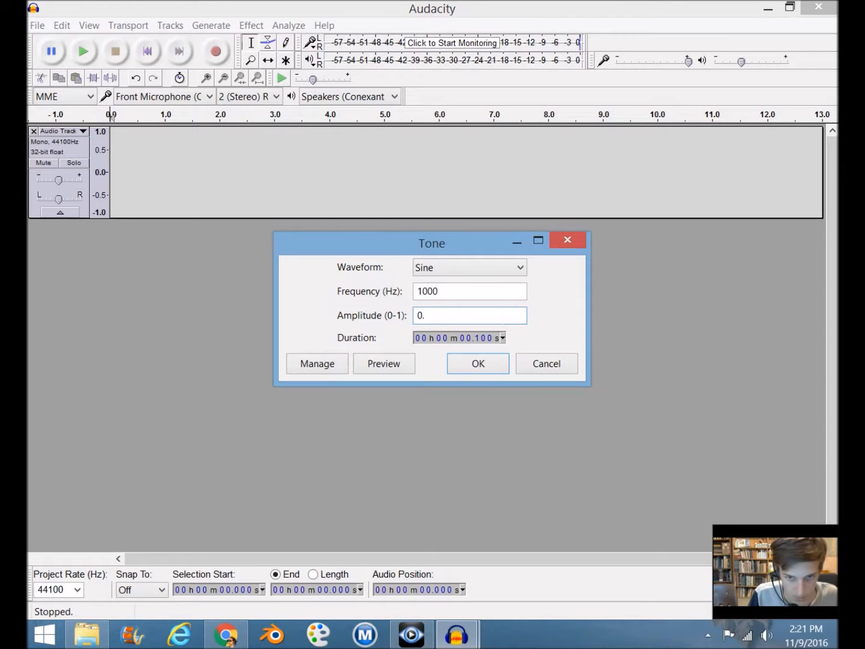
click(480, 339)
text(0)
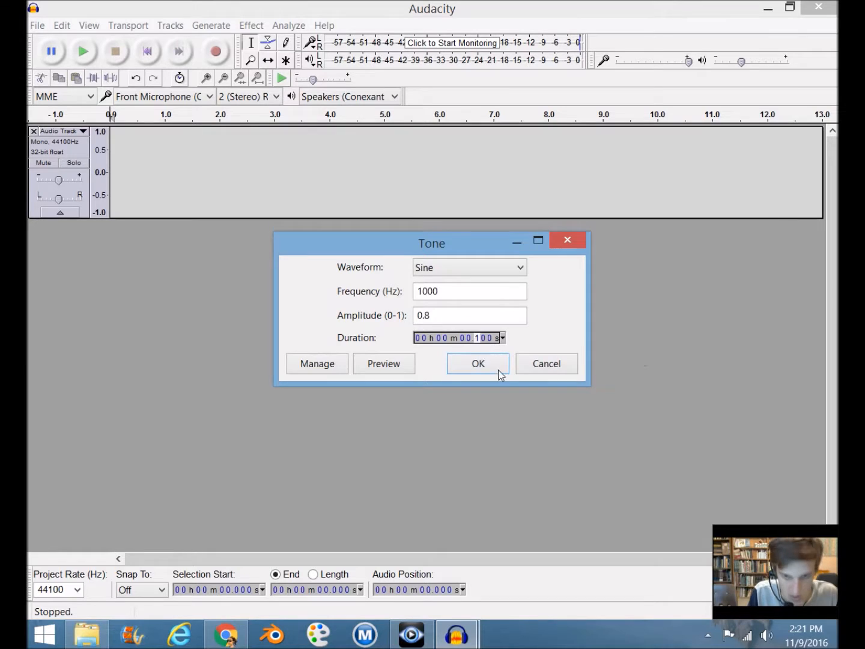
click(471, 340)
text(0)
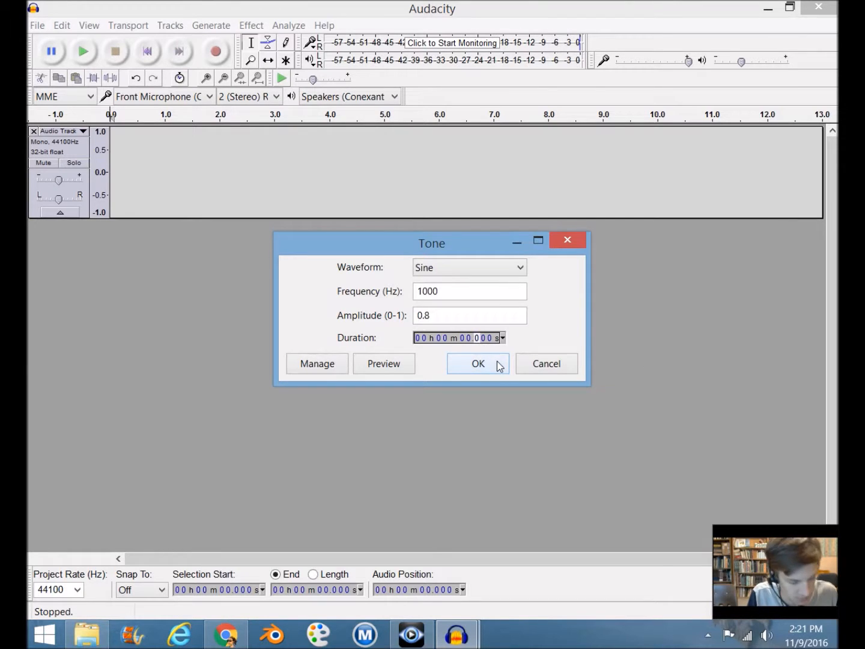
Step: Generate and play back the 0.1-second, 1000 Hz sine tone, and delete its track
click(488, 365)
key(space)
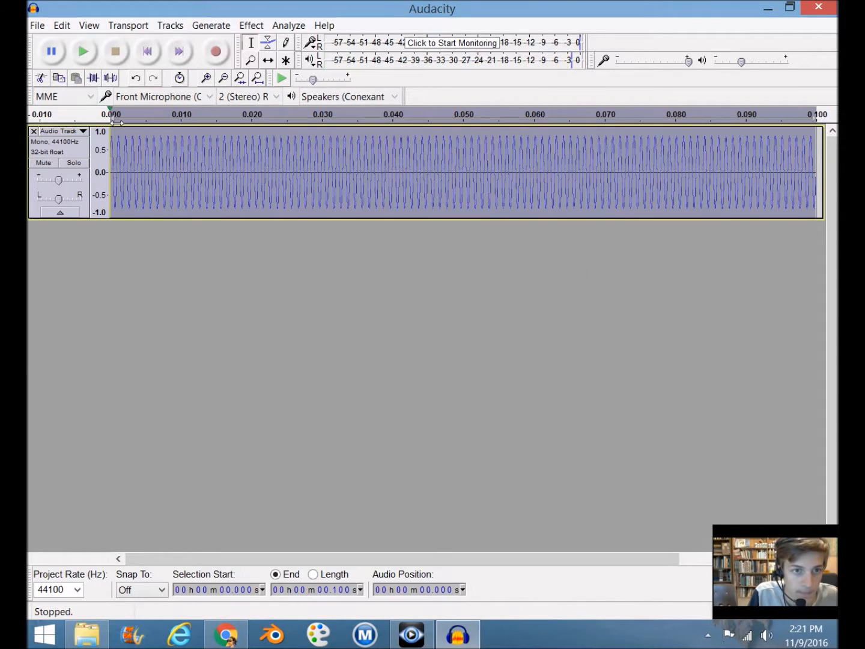
click(34, 131)
Step: Open the Click Track generator from the Program Files (x86) plug-in and preview the tick sound at 120 beats per minute
click(211, 25)
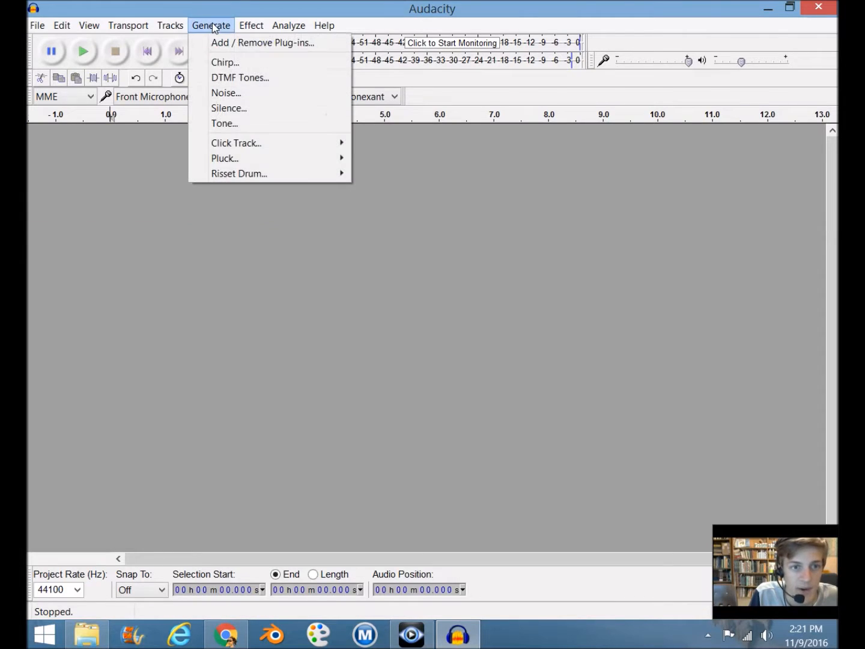
mouse_move(273, 144)
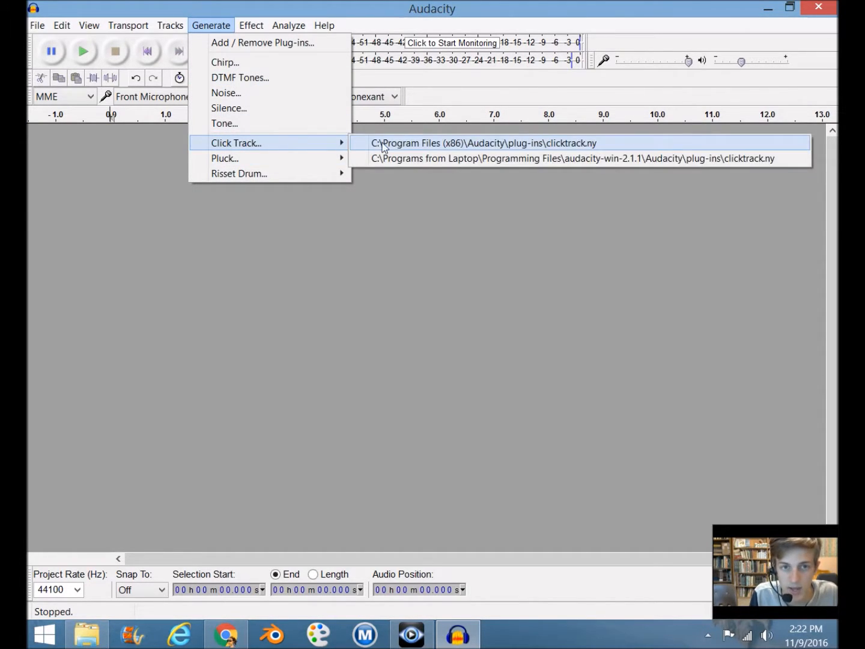
click(420, 143)
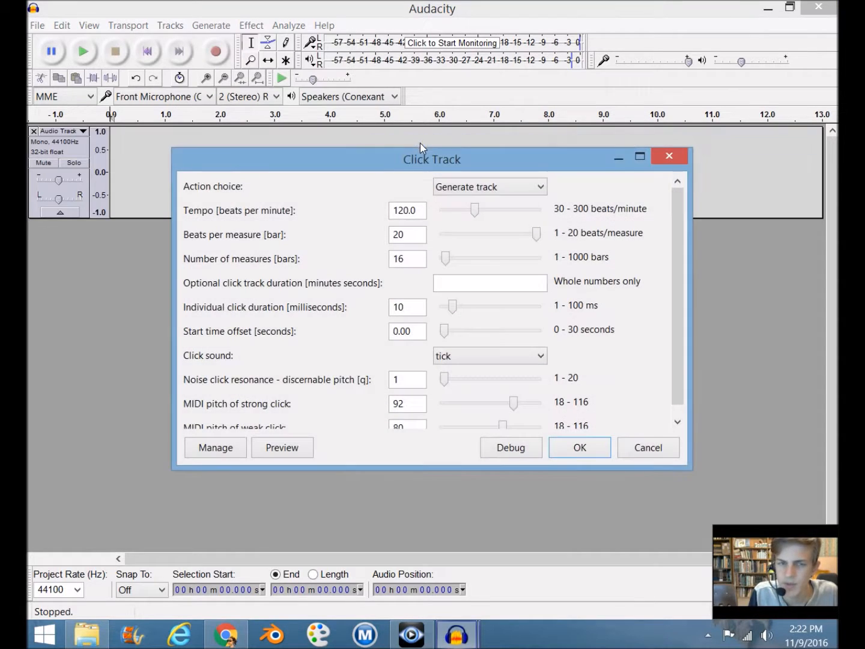
drag(474, 155, 482, 134)
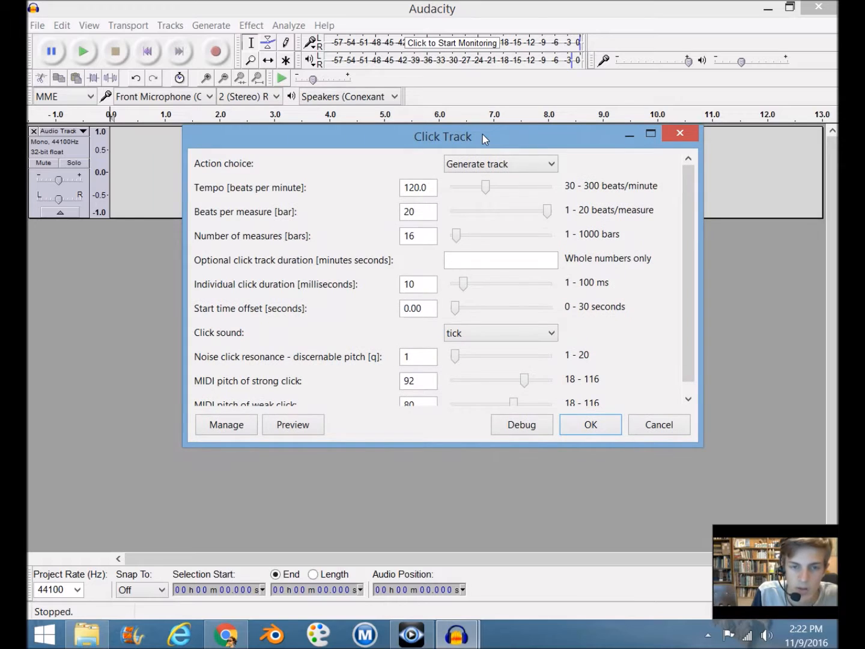
click(310, 424)
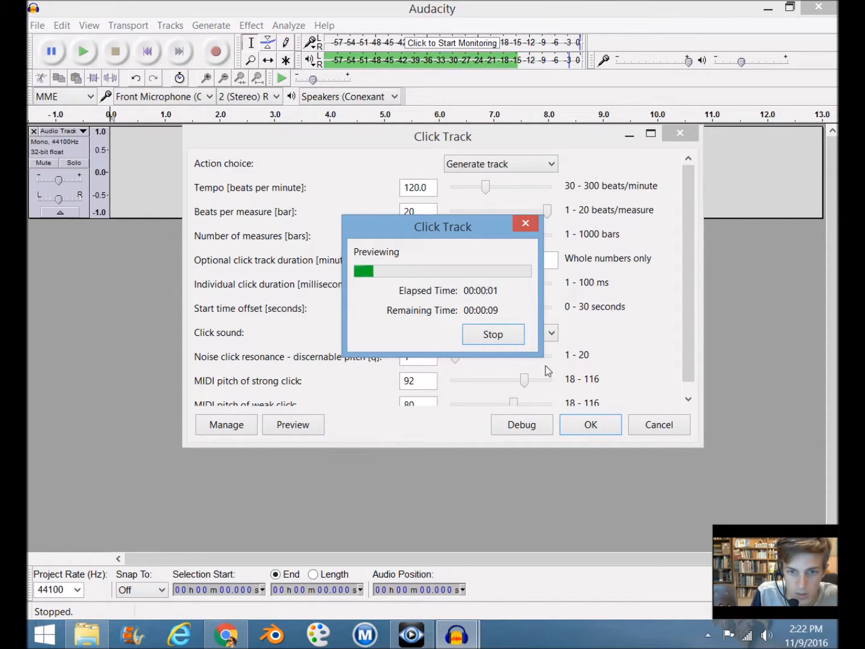
click(502, 338)
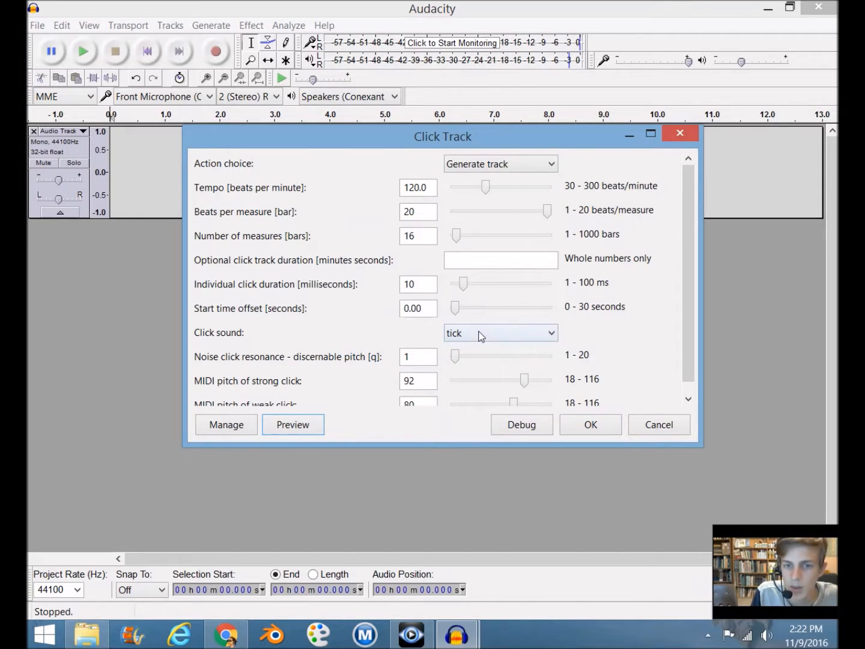
Step: Change the click sound to ping and preview the click track
click(453, 340)
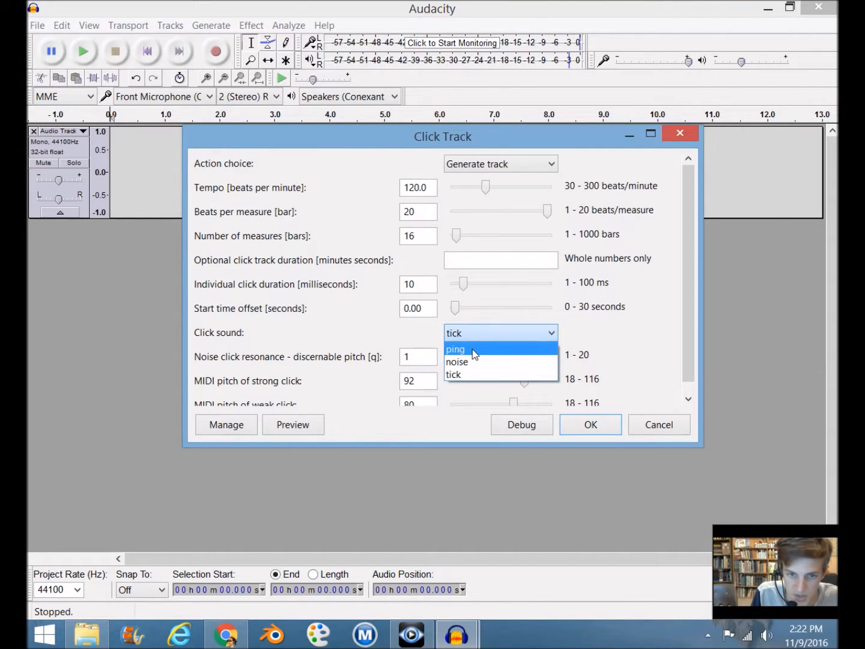
click(477, 349)
click(294, 425)
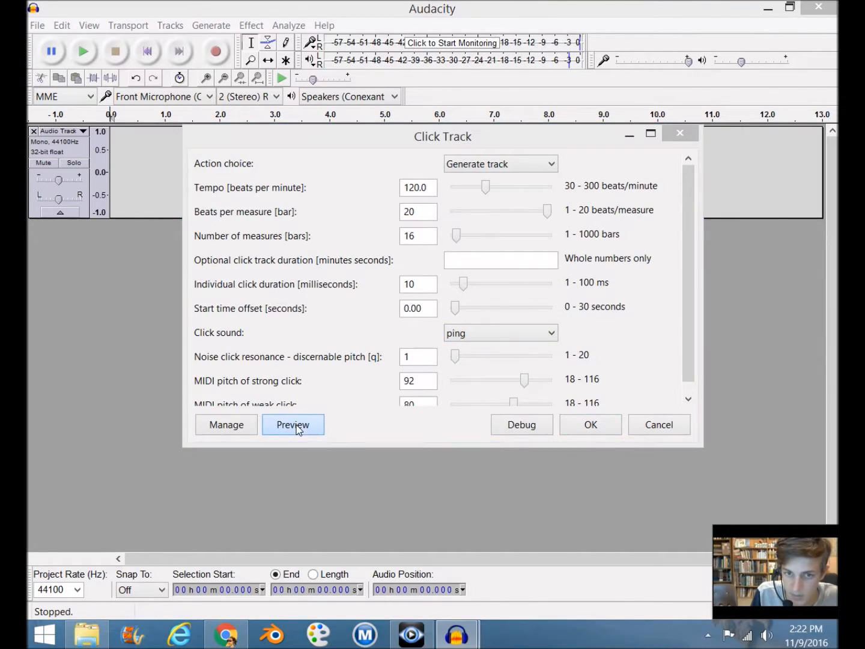
click(510, 335)
Step: Change the click sound to noise and preview the click track
click(518, 334)
click(481, 360)
click(293, 424)
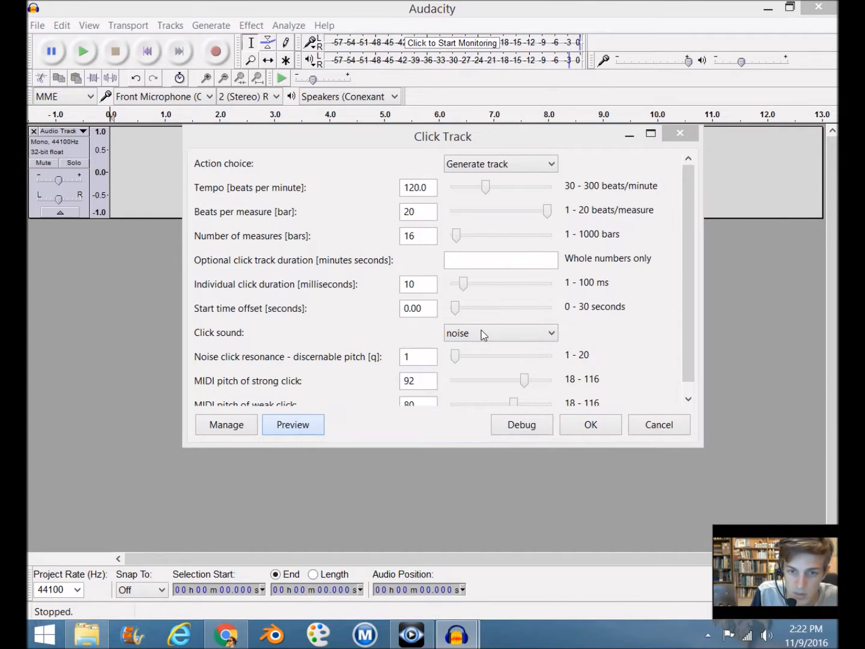
click(499, 339)
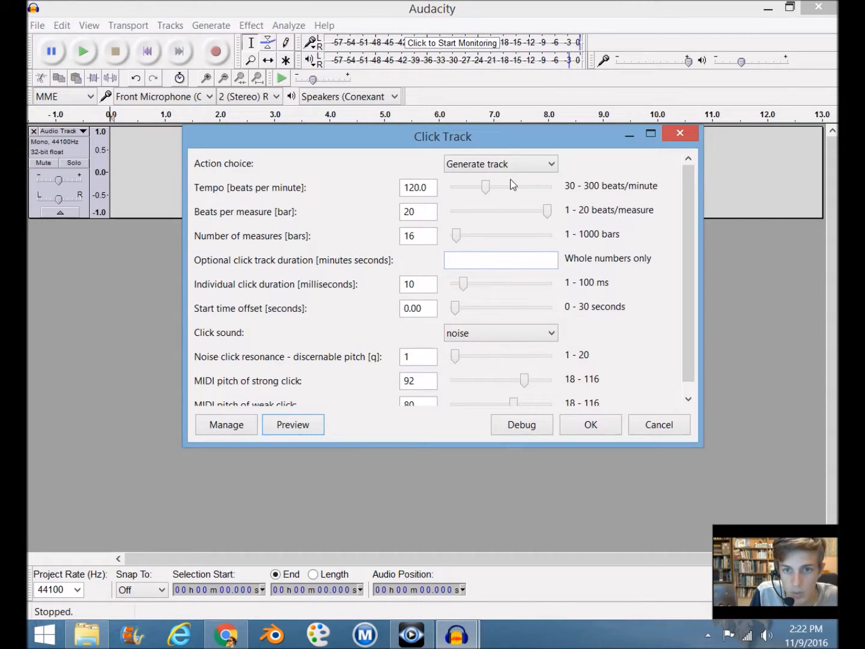
Step: Try to preview the click track at a tempo of 1000 beats per minute
click(426, 186)
double_click(426, 187)
text(1000)
click(283, 428)
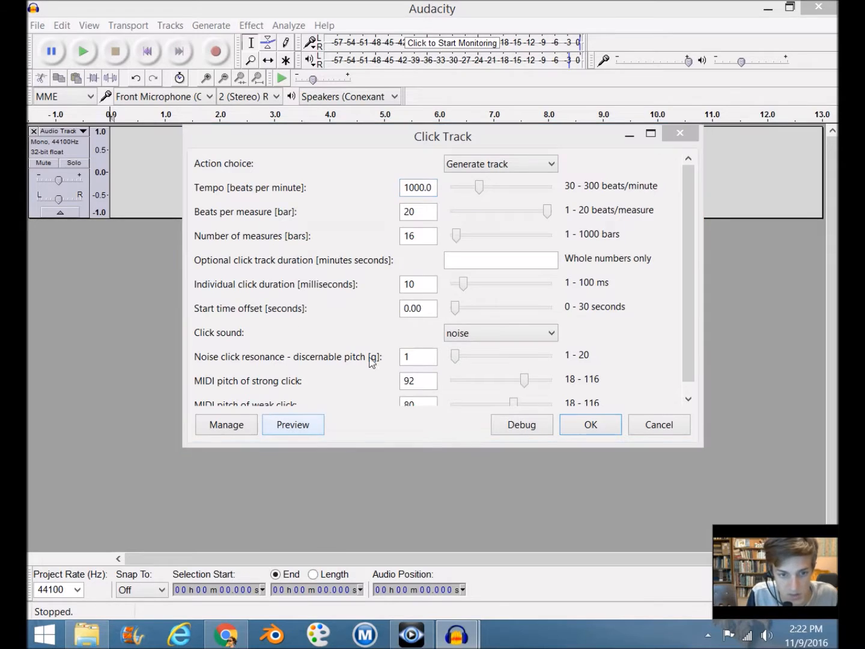
click(580, 290)
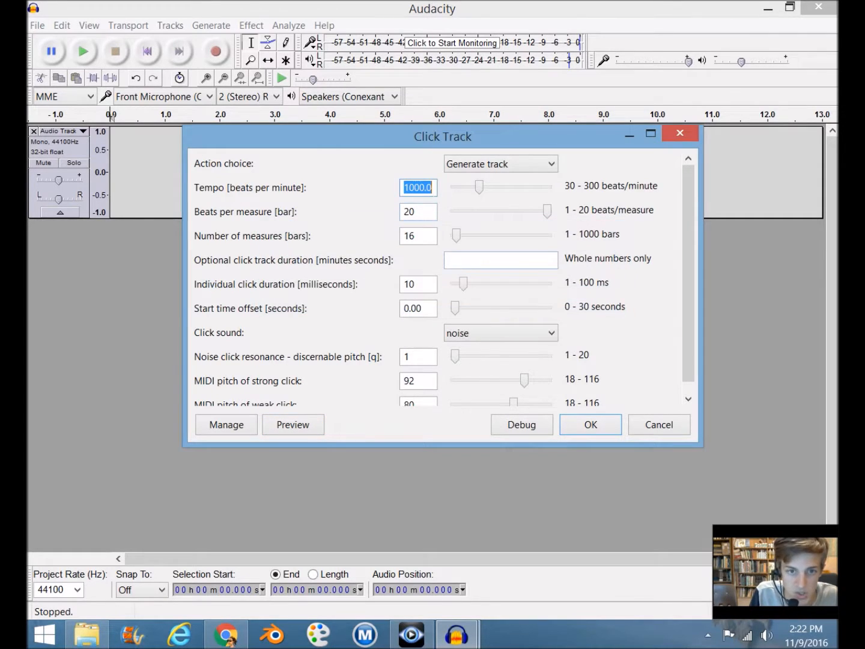
Step: Preview the click track at a tempo of 40 beats per minute, and set the tempo back to 120
text(40)
click(303, 432)
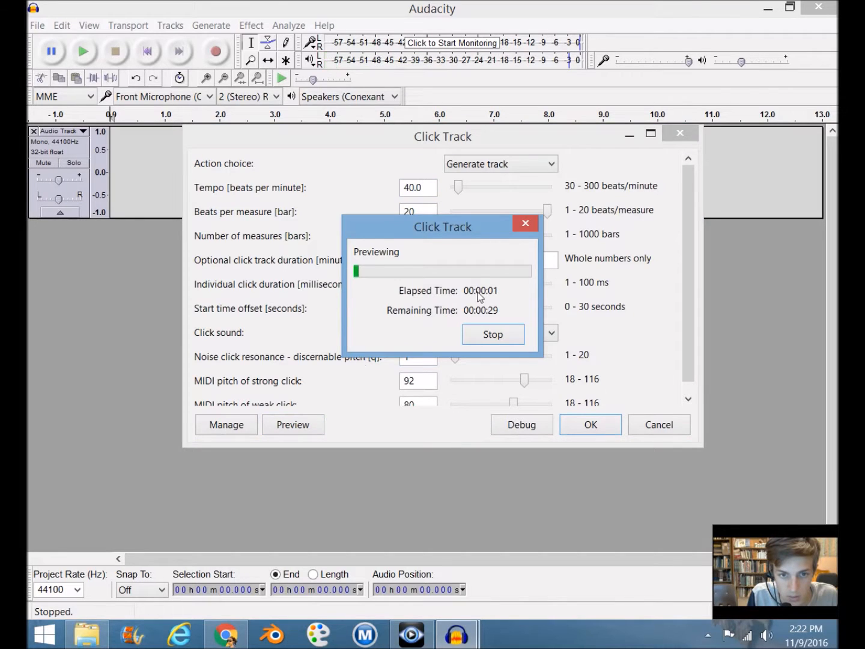
click(529, 224)
double_click(412, 187)
text(120)
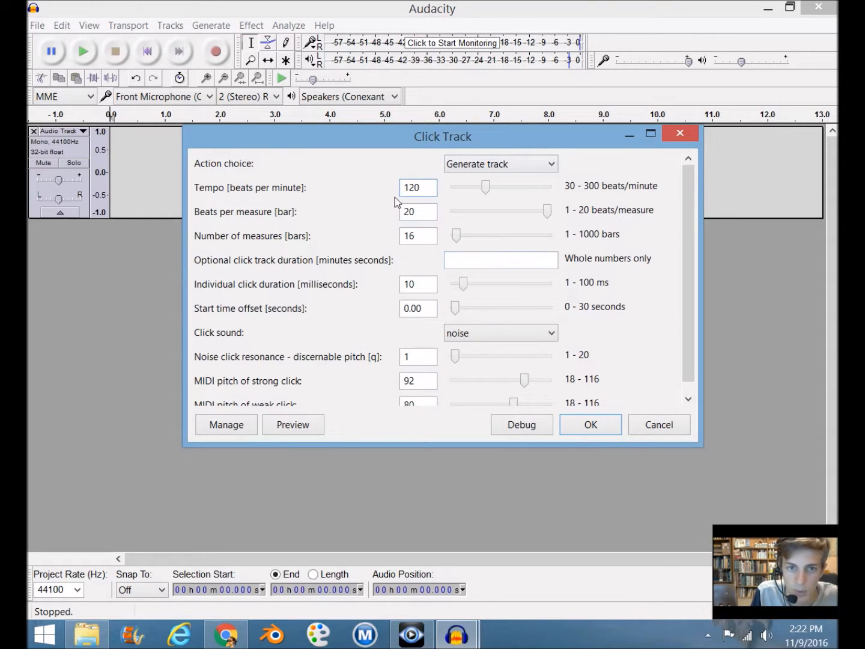
Step: Generate the click track, play it briefly, and remove the track
click(586, 417)
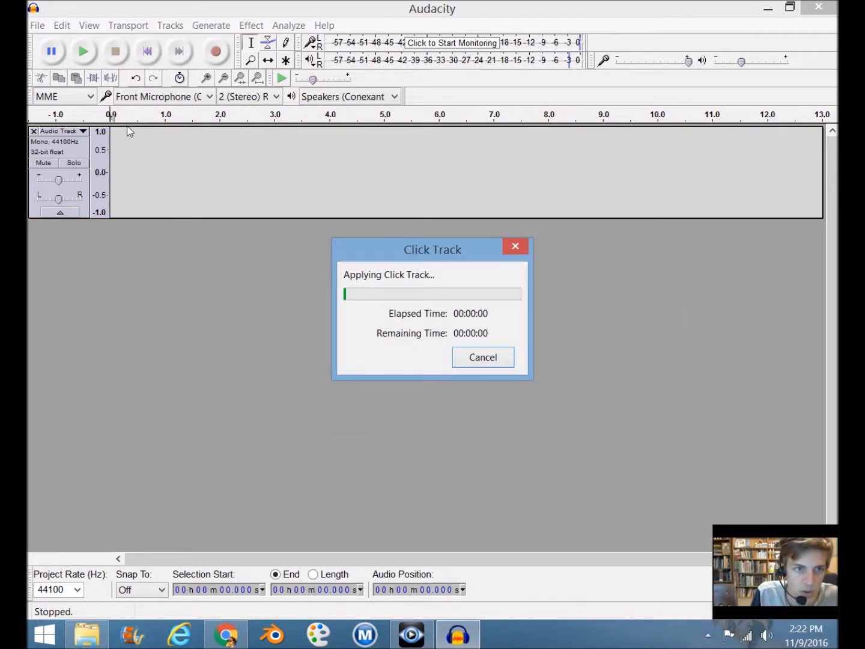
key(space)
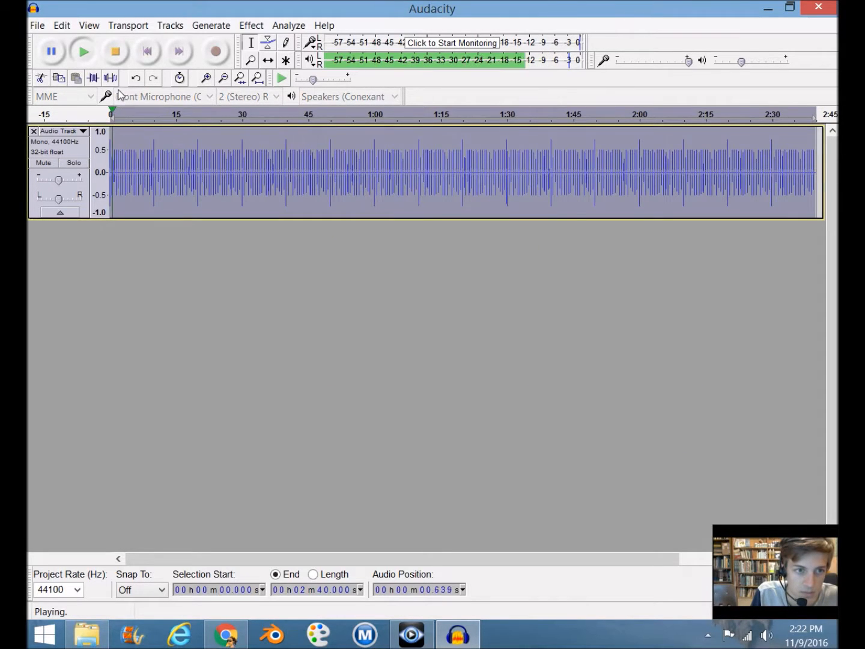
click(119, 55)
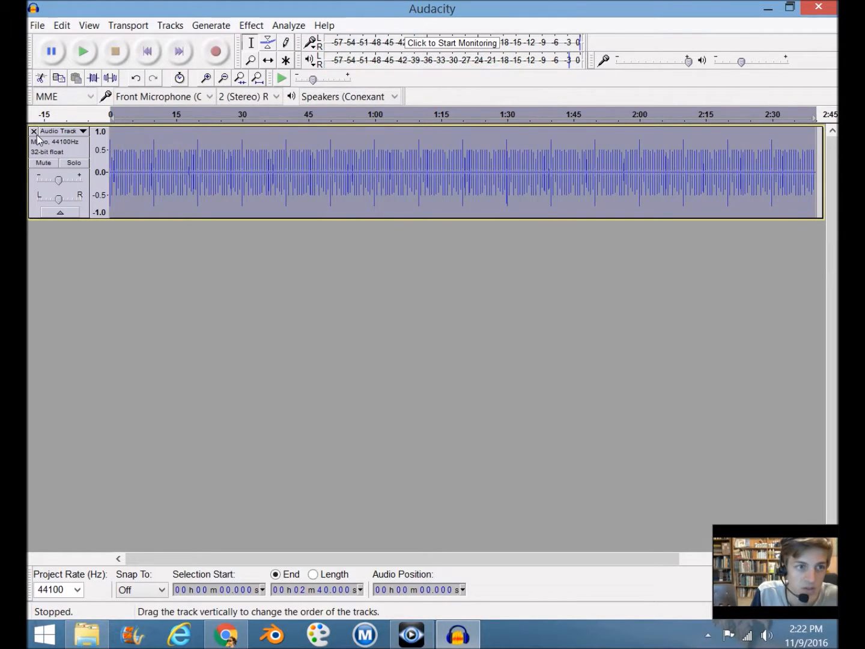
click(36, 133)
Step: Open the Pluck generator from the Program Files (x86) plug-in and preview its default sound
click(211, 26)
mouse_move(231, 160)
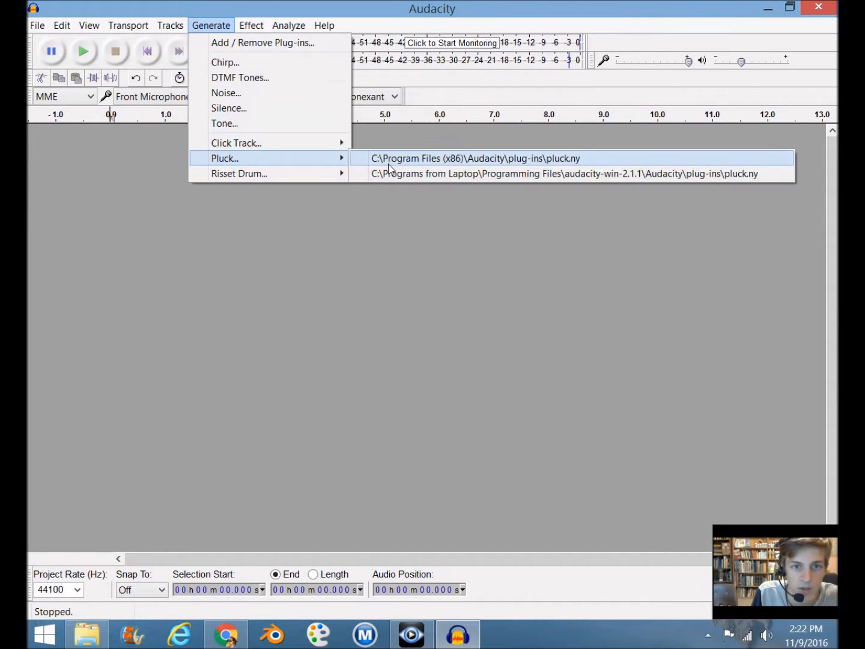
click(395, 164)
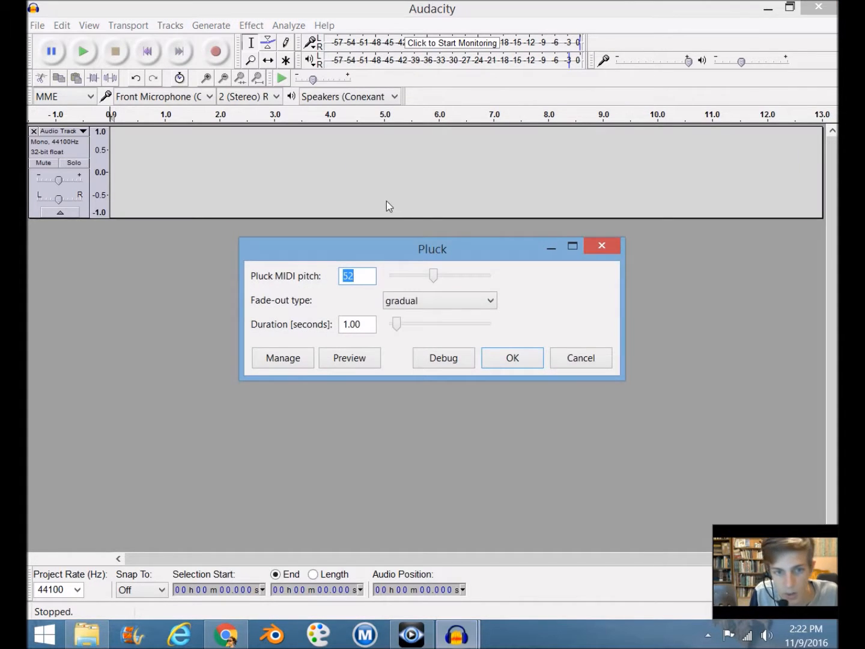
click(362, 363)
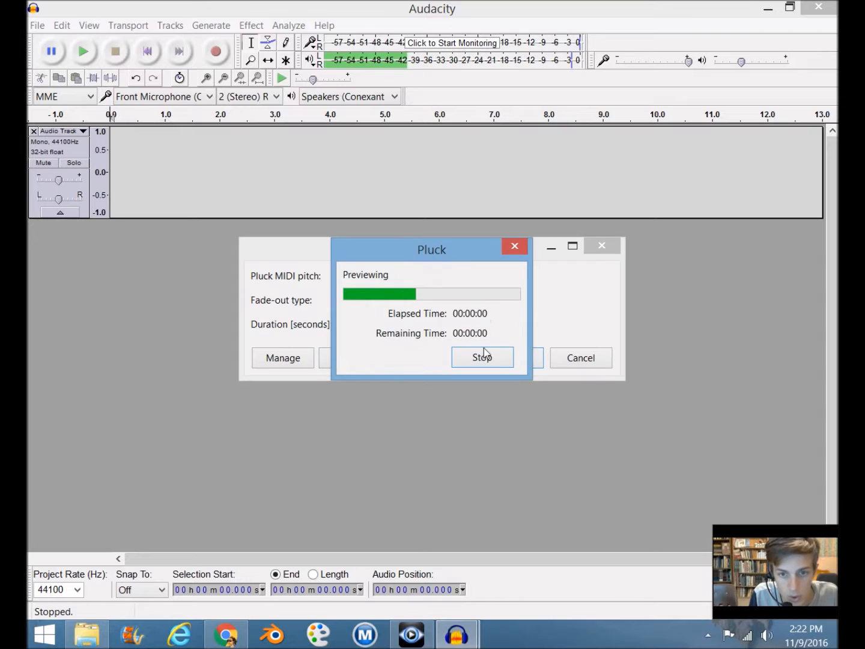
Step: Preview the pluck with an abrupt fade-out, and set the fade-out type back to gradual
click(464, 303)
click(433, 316)
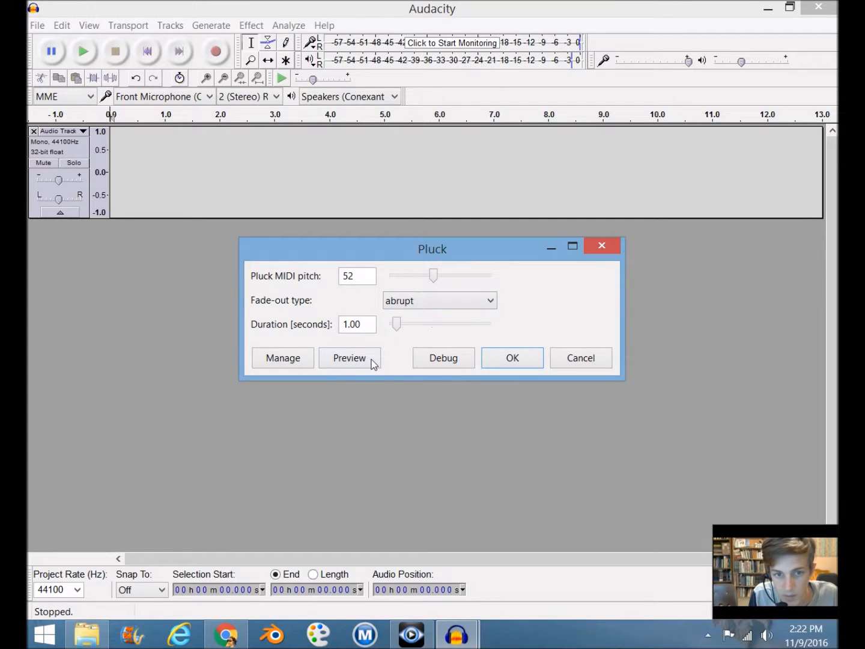
click(373, 360)
click(468, 305)
click(440, 332)
Step: Preview the pluck at a MIDI pitch of 100, and set the pitch back to 52
drag(372, 278, 101, 272)
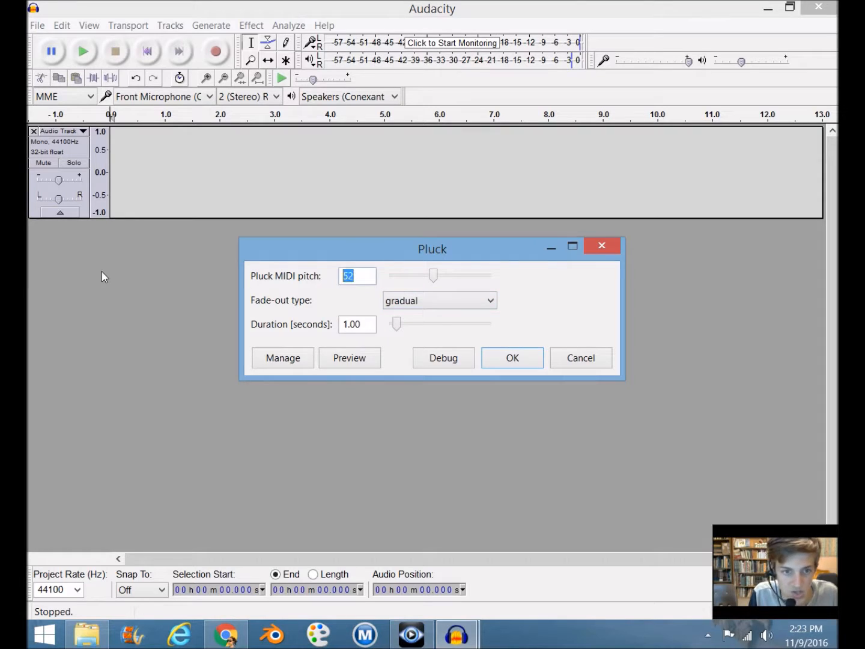
text(100)
click(337, 358)
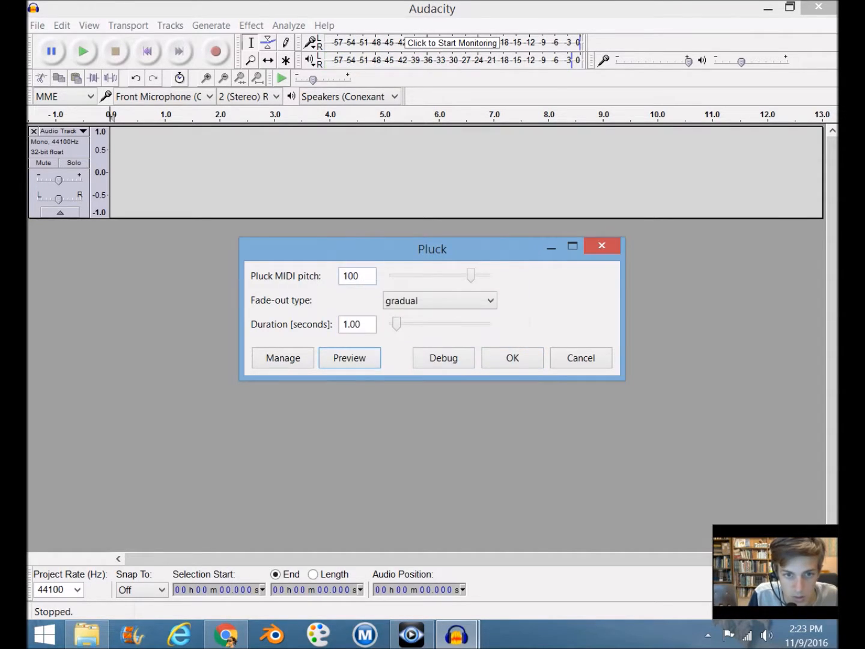
drag(370, 276, 156, 291)
text(53)
key(BackSpace)
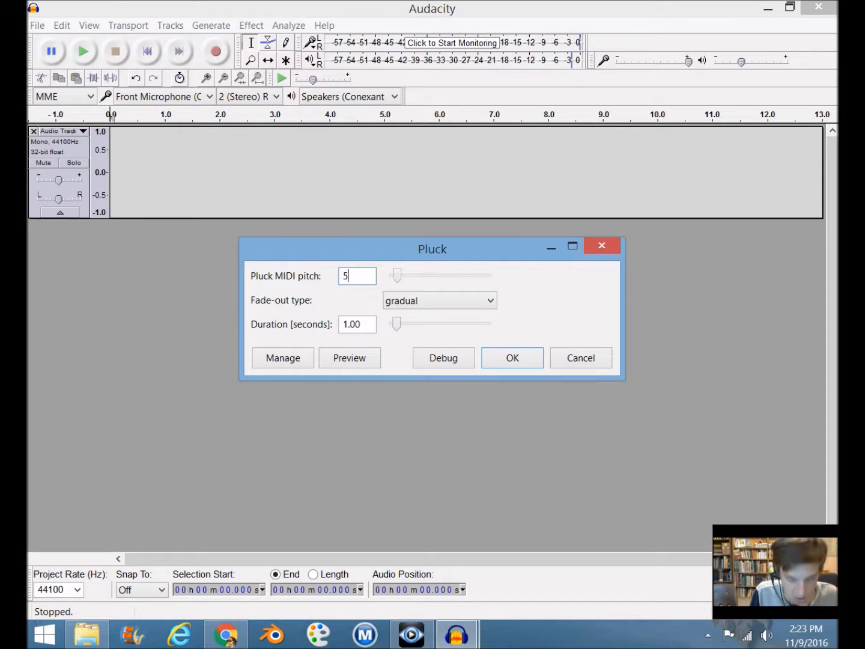
text(2)
Step: Preview the pluck with a duration of 30 seconds, and set the duration back to 1 second
drag(396, 326, 584, 319)
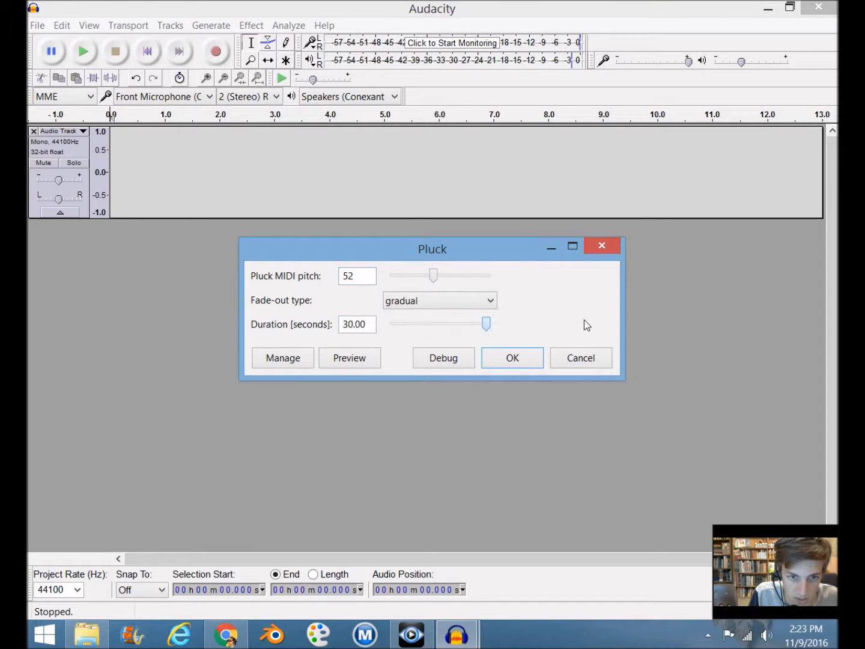
click(353, 366)
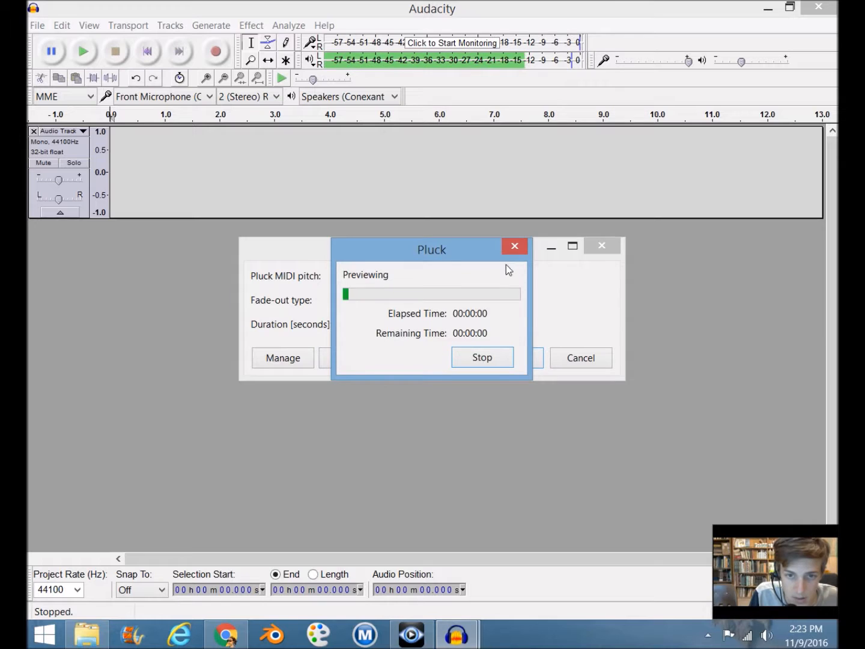
click(515, 247)
drag(368, 325, 58, 342)
text(1)
Step: Generate the pluck sound, play it, and remove its track
click(493, 363)
key(space)
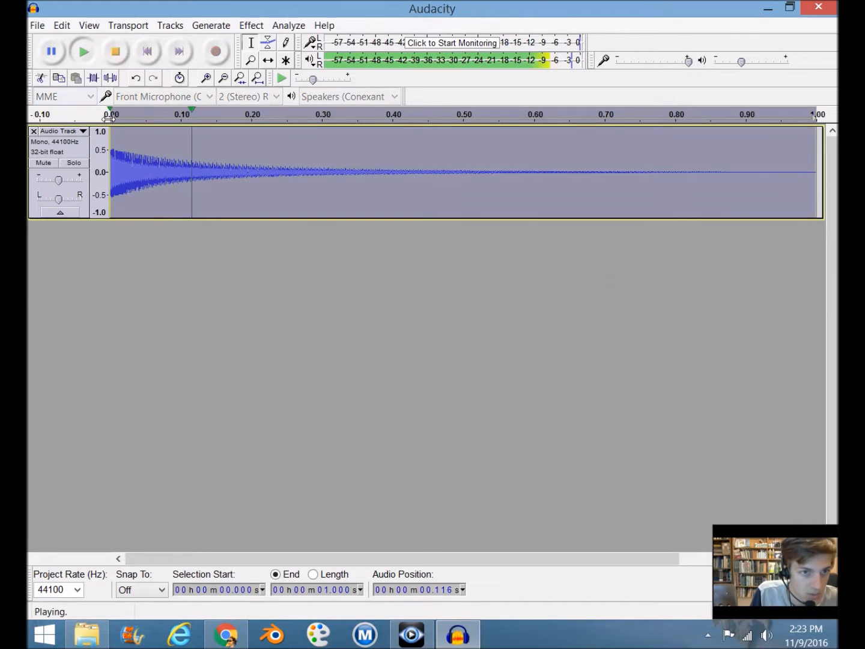
click(34, 131)
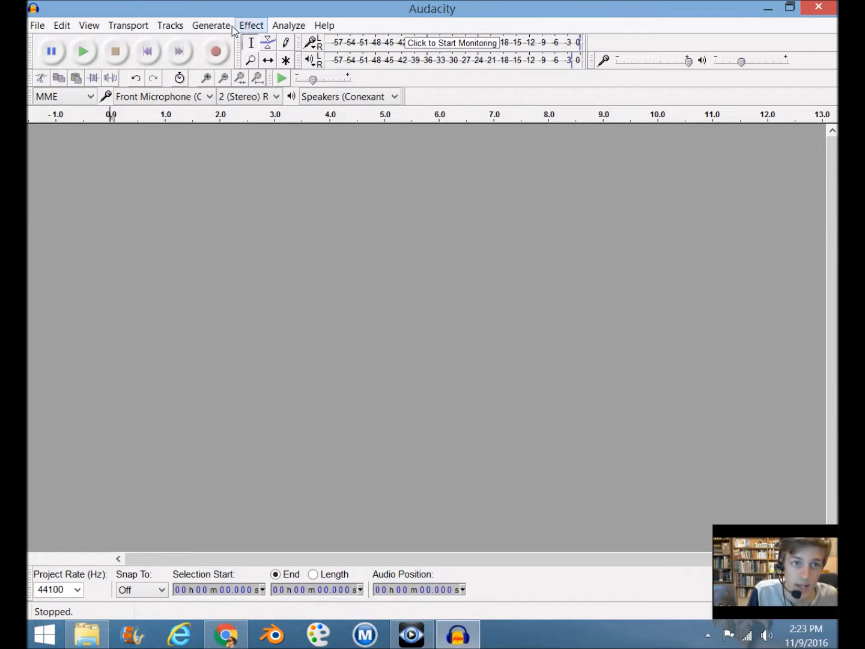
Step: Open the Risset Drum generator from Program Files (x86) and preview it with default settings and at a frequency of 200 Hz
click(213, 24)
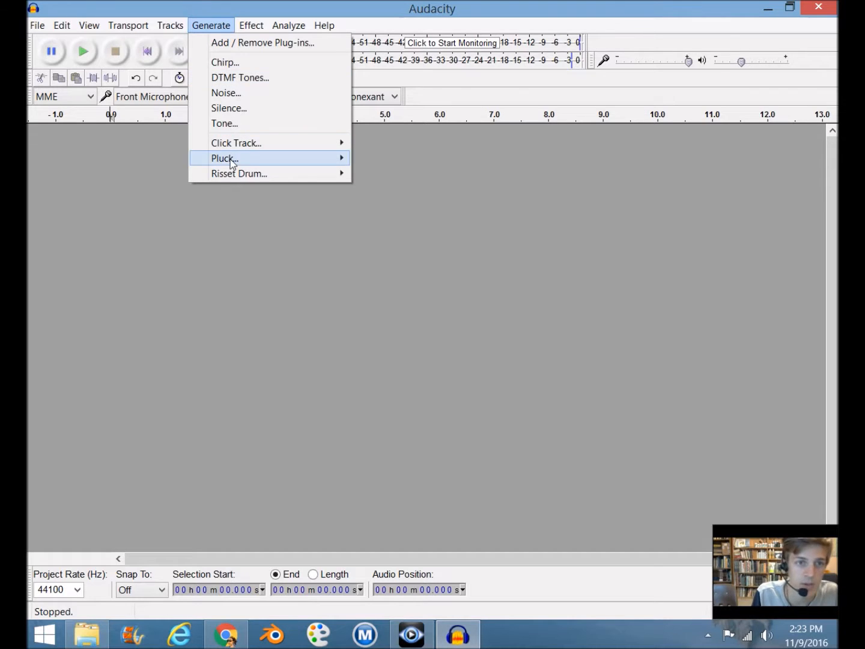
mouse_move(235, 174)
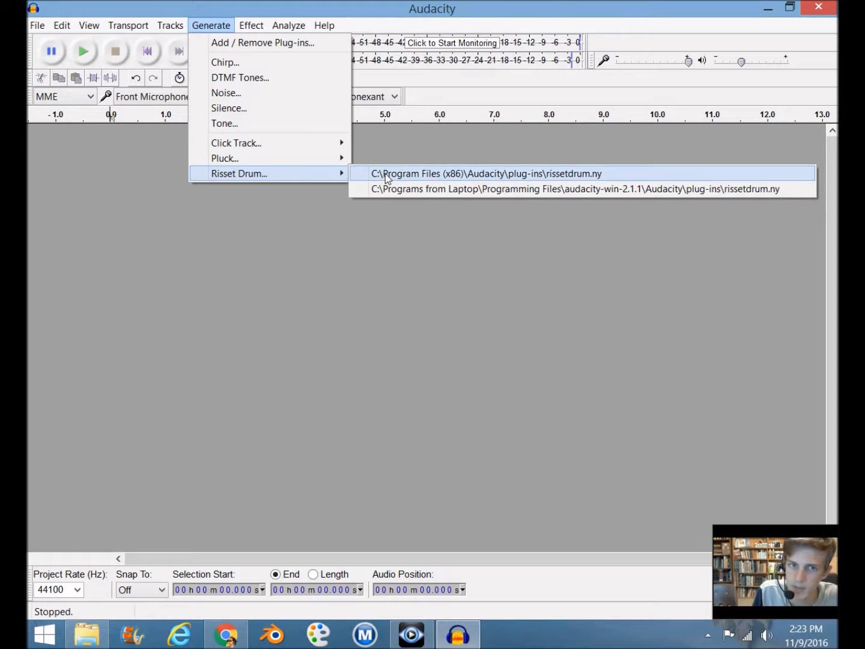
click(560, 175)
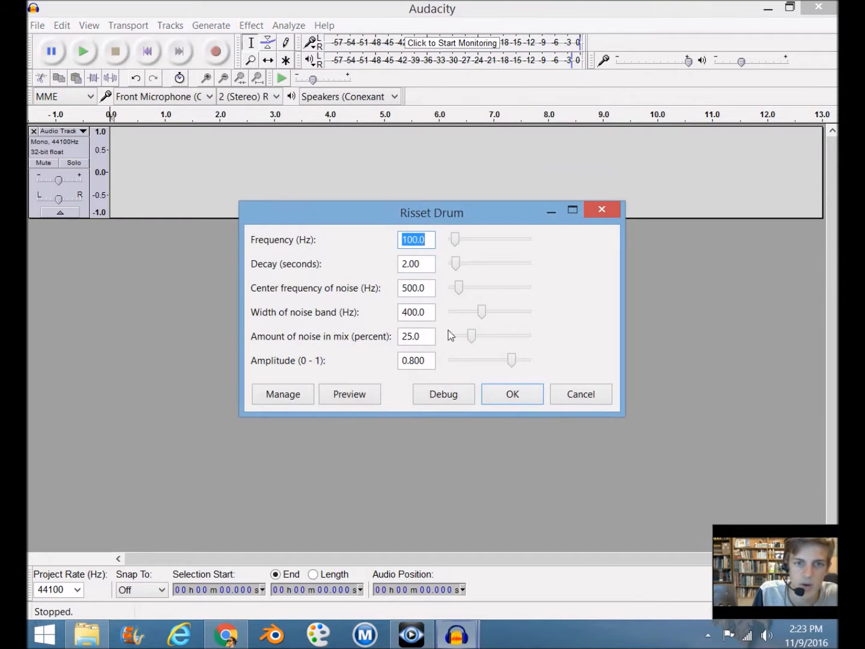
click(350, 396)
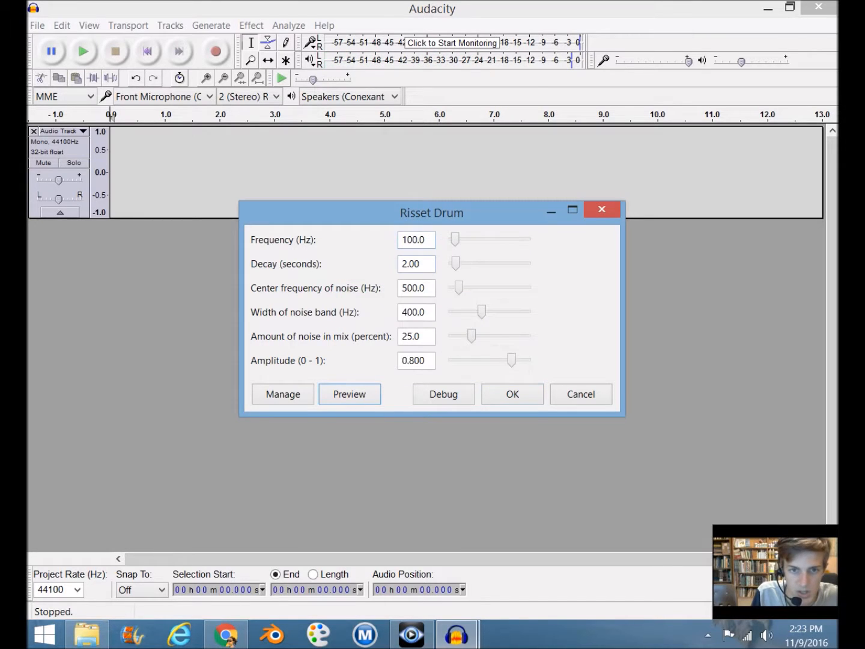
text(200)
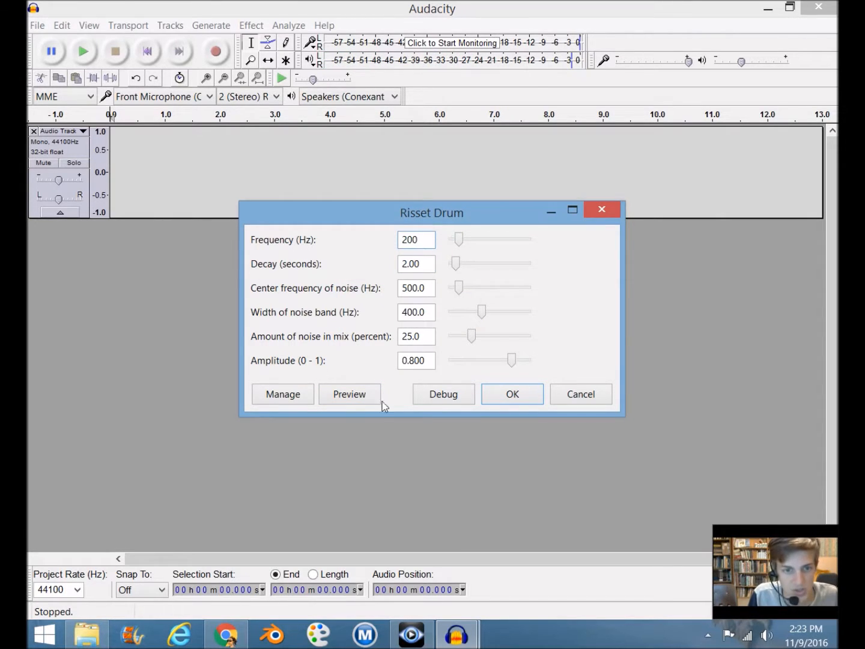
click(362, 397)
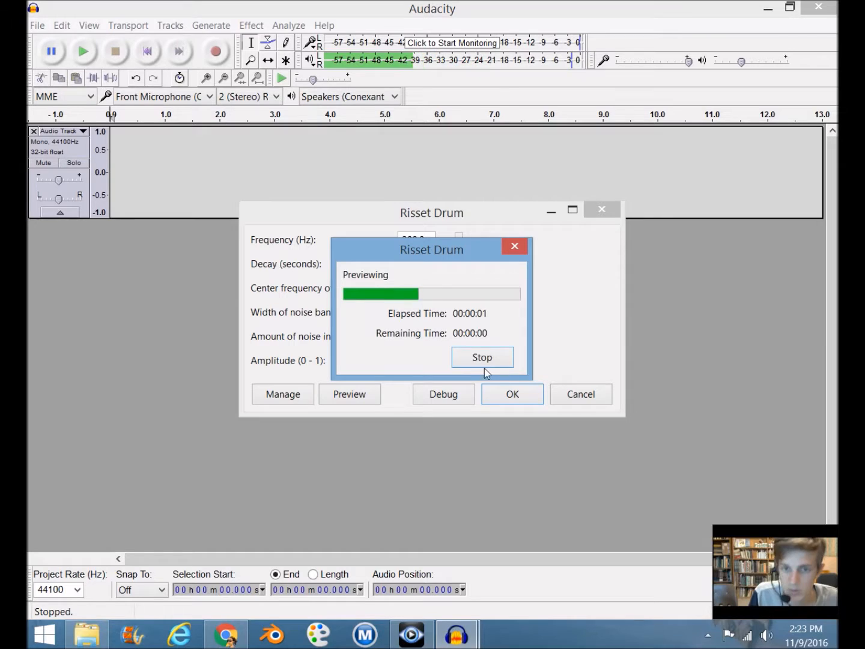
Step: Preview the drum with a decay of 5 seconds, and set the decay back to 2 seconds
double_click(416, 263)
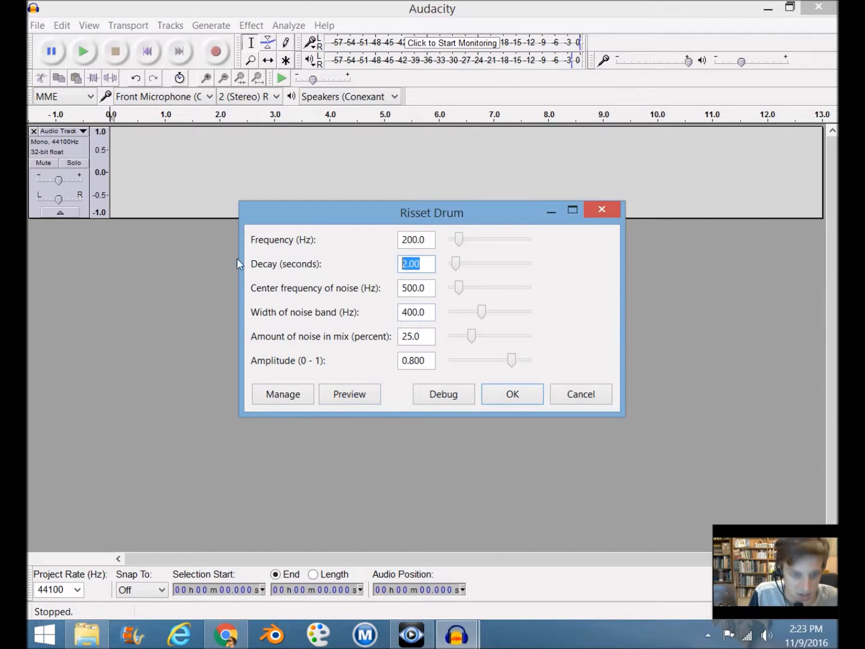
text(5)
click(360, 397)
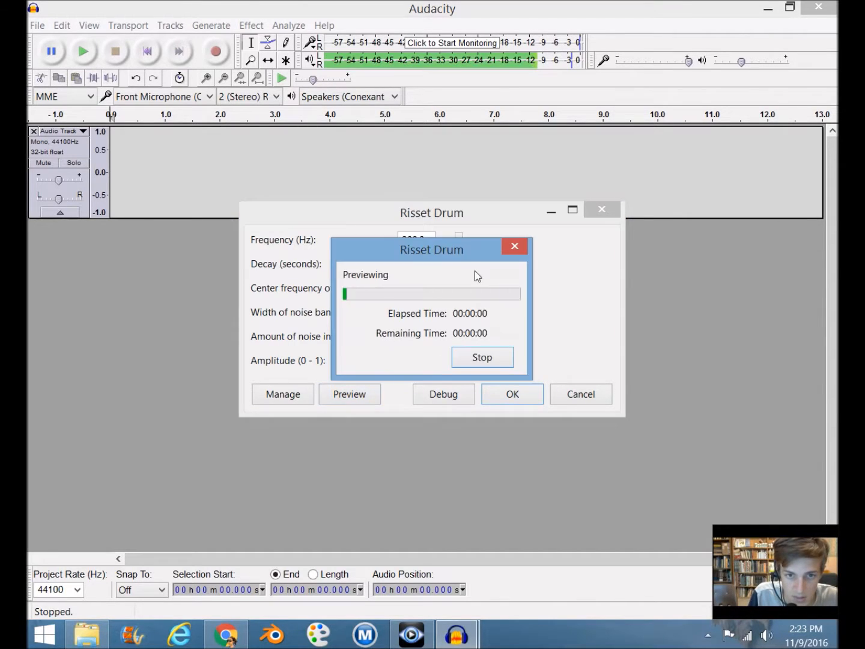
drag(428, 265, 288, 272)
text(2)
Step: Generate the Risset drum sound, play it, and remove its track
click(498, 393)
key(space)
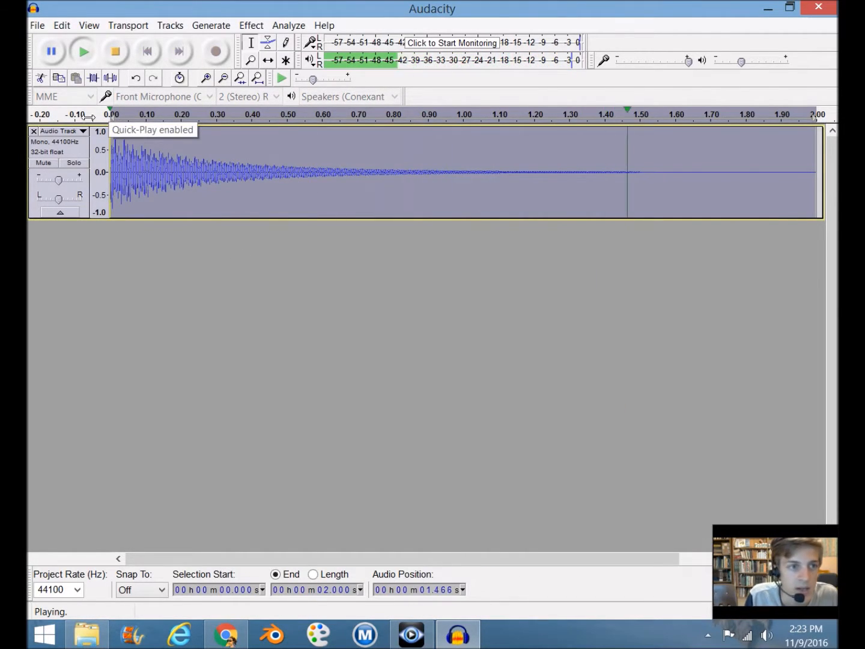
click(33, 132)
click(220, 29)
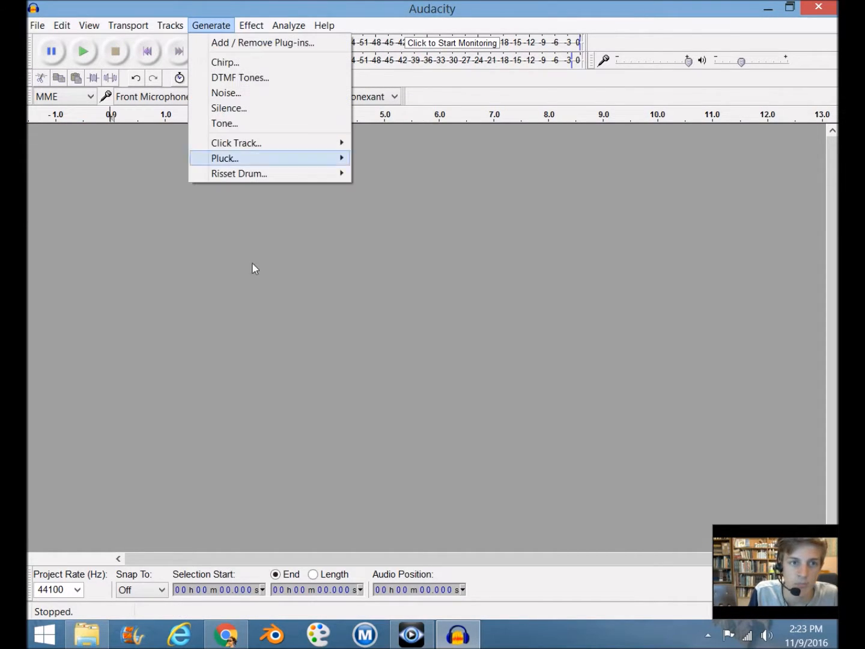
click(229, 29)
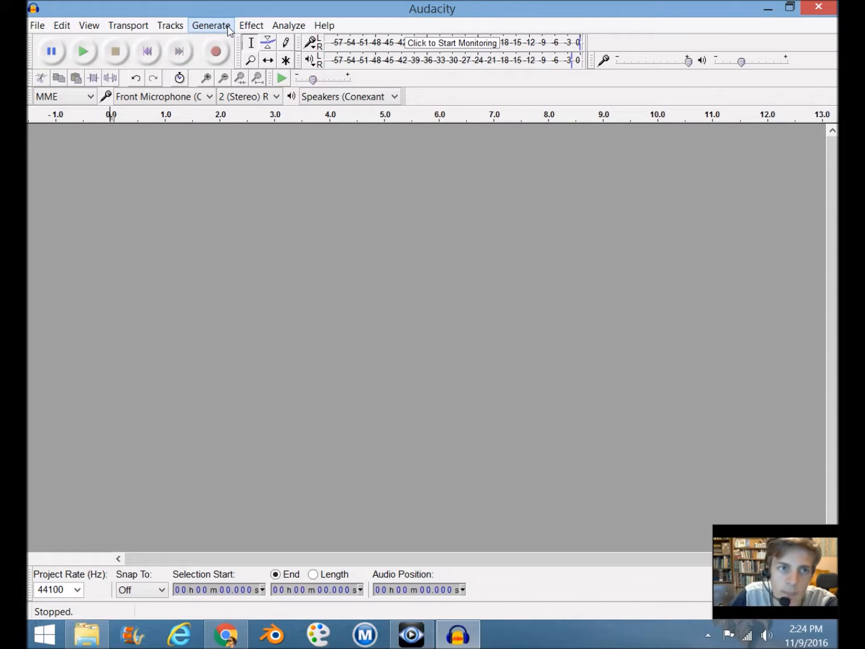
click(229, 28)
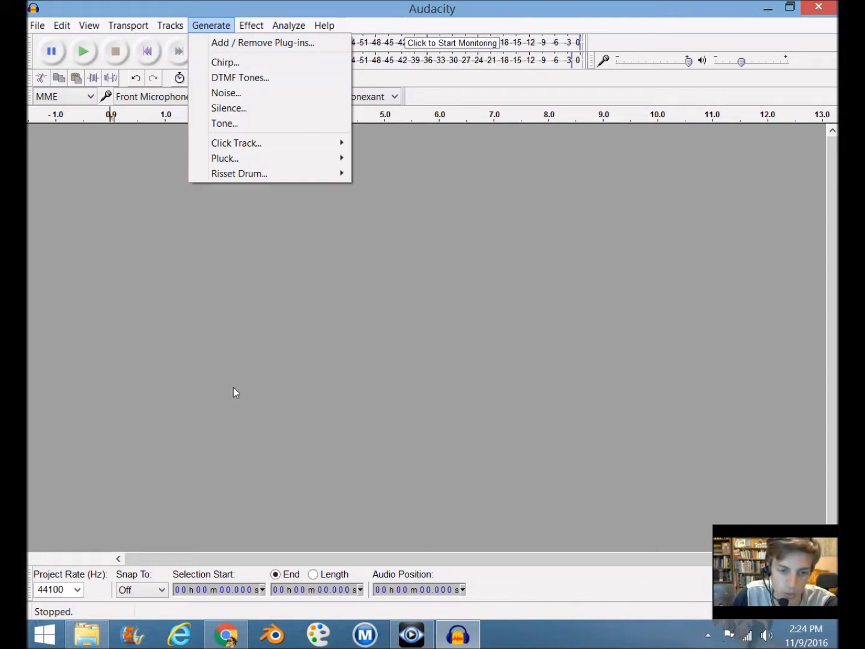
click(311, 327)
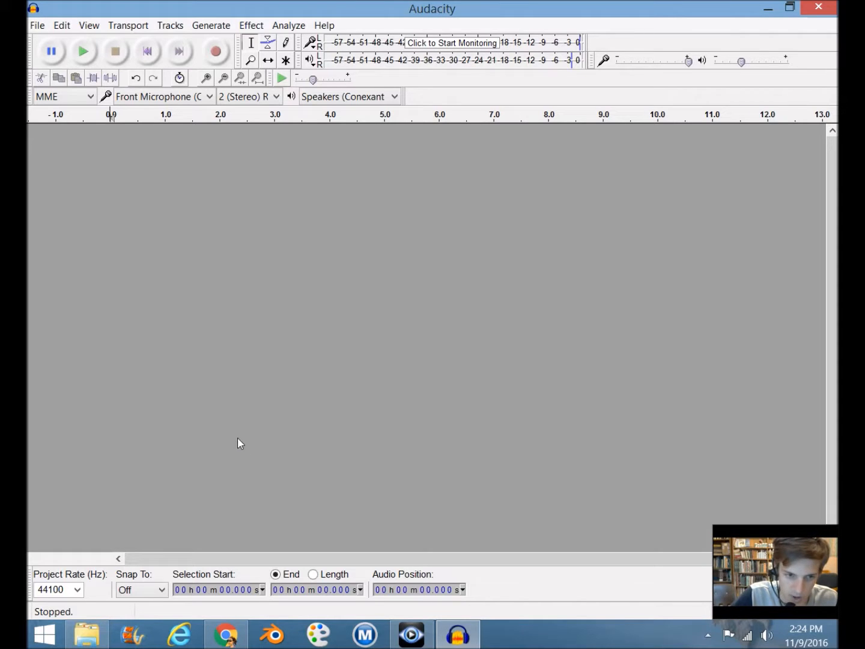
Step: Switch to Chrome, look over the as3sfxr, ChipTone and Bfxr sound tools, and return to as3sfxr
click(226, 635)
click(102, 10)
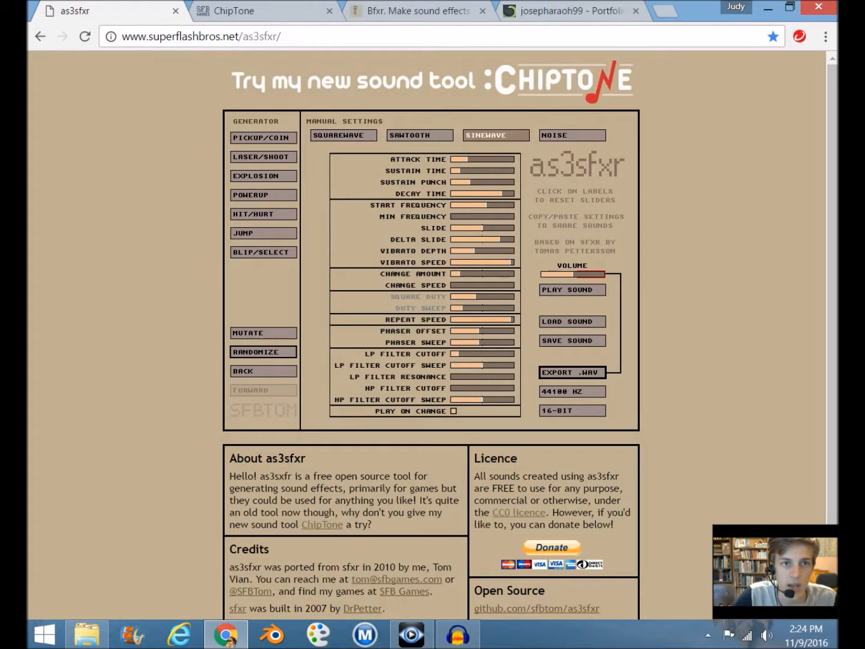
click(246, 9)
click(390, 12)
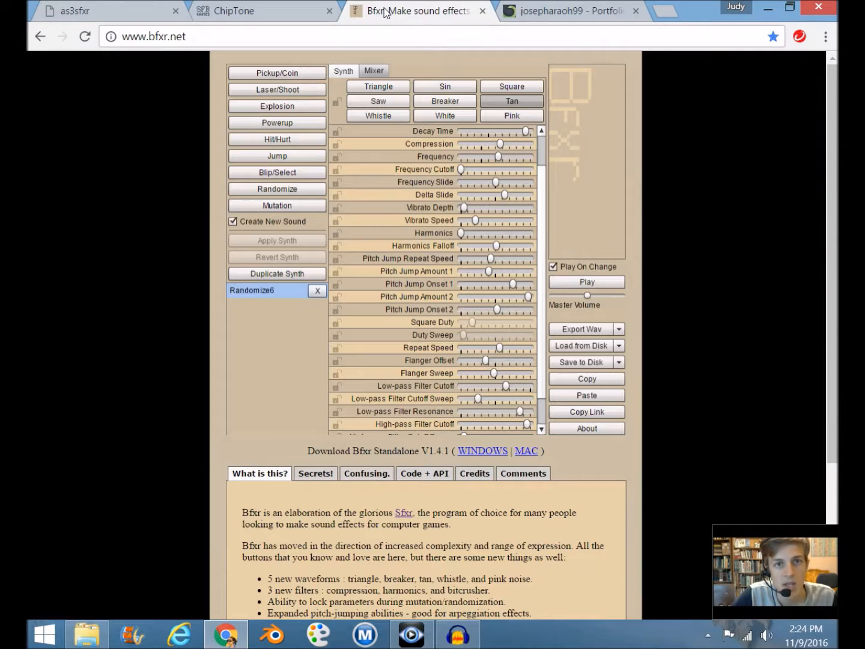
click(144, 14)
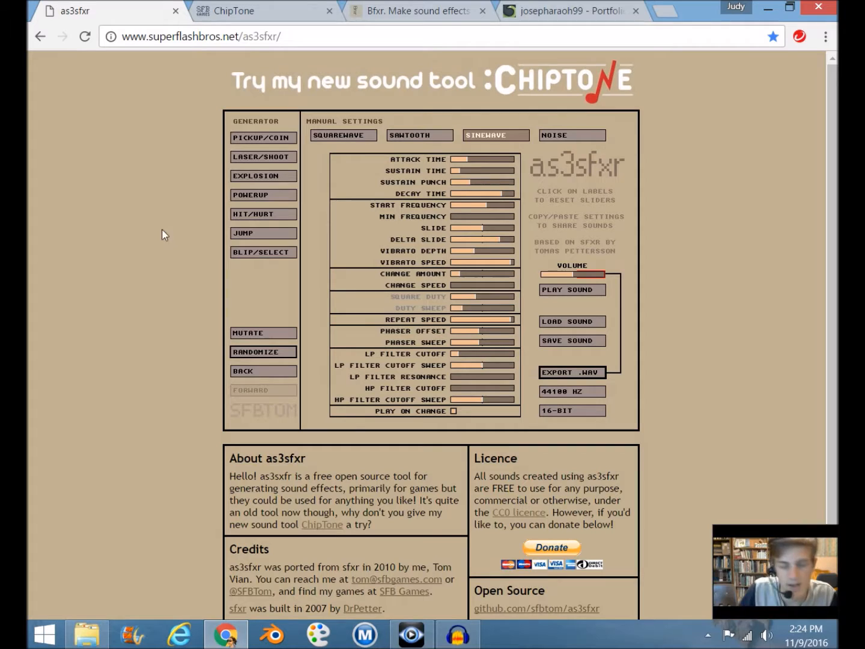
Step: Generate a pickup/coin sound, adjust sliders including attack time, sustain time, repeat speed and volume, and play the sound
click(266, 137)
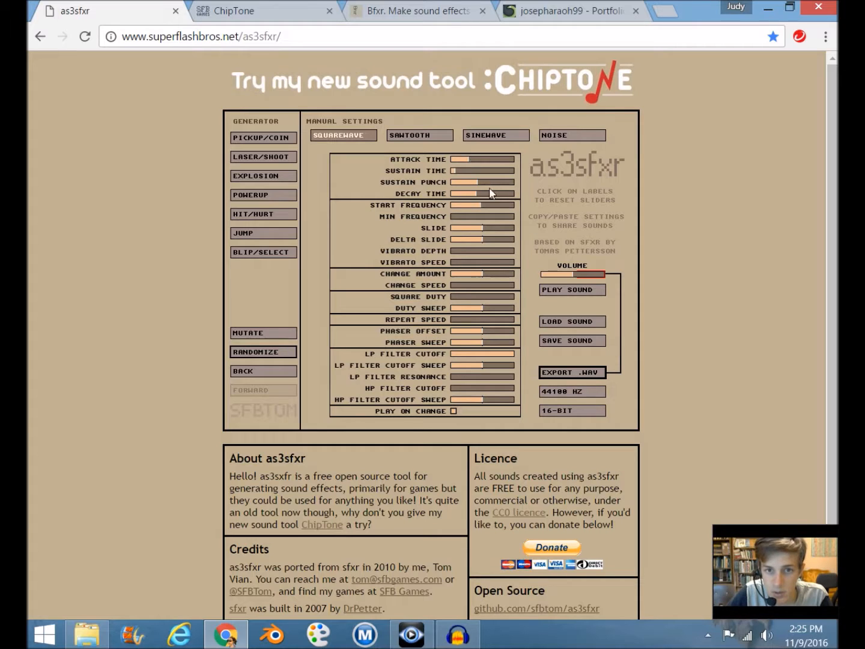
click(463, 159)
click(580, 274)
click(466, 320)
click(464, 170)
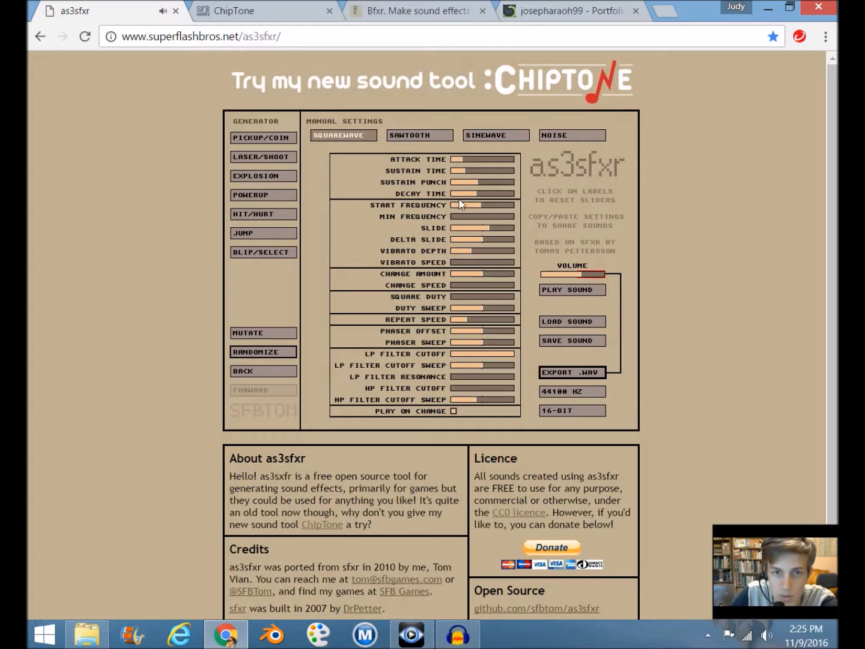
click(557, 289)
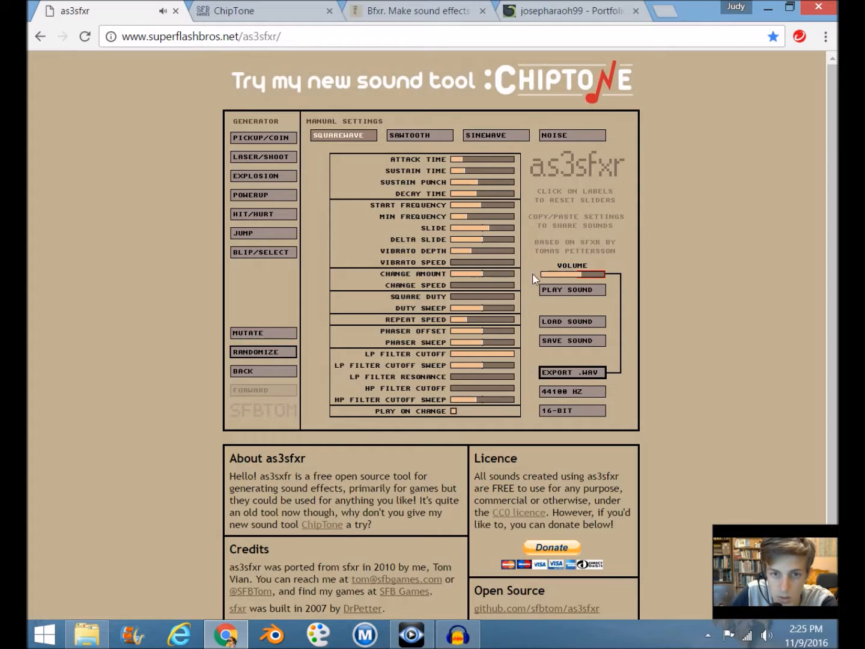
Step: Export the current sound as a WAV file named "slide"
click(576, 371)
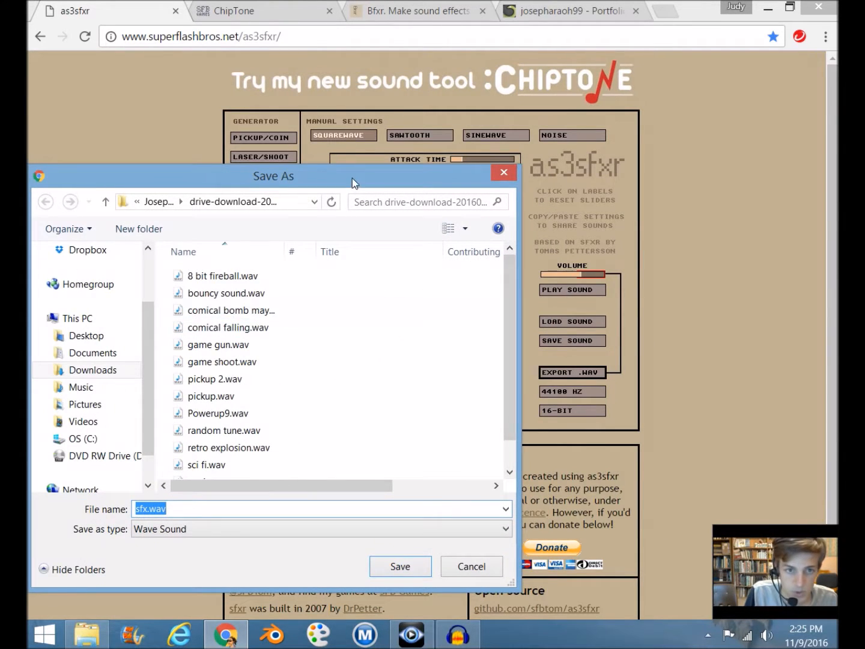
drag(354, 178, 440, 84)
click(278, 438)
click(277, 437)
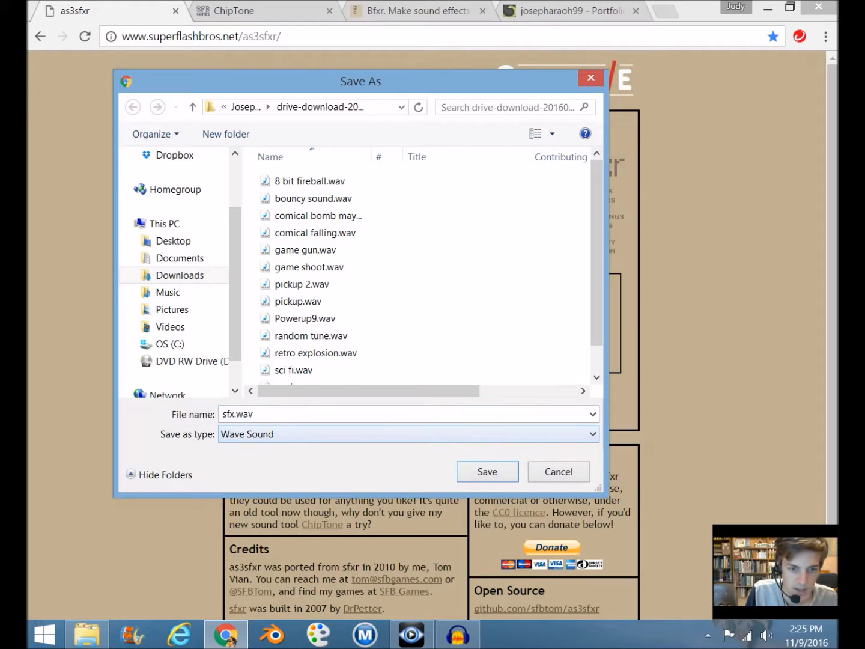
text(slide)
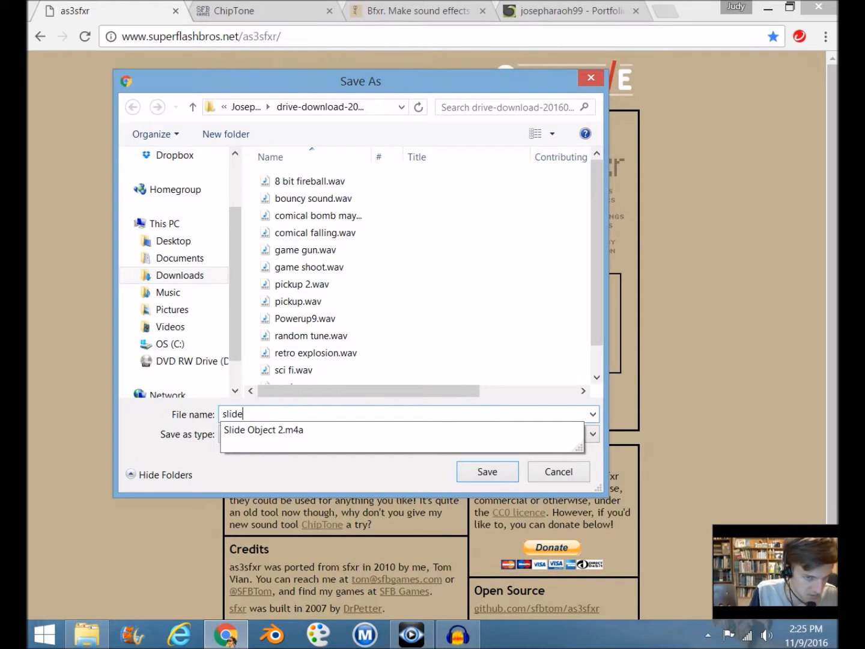
key(Return)
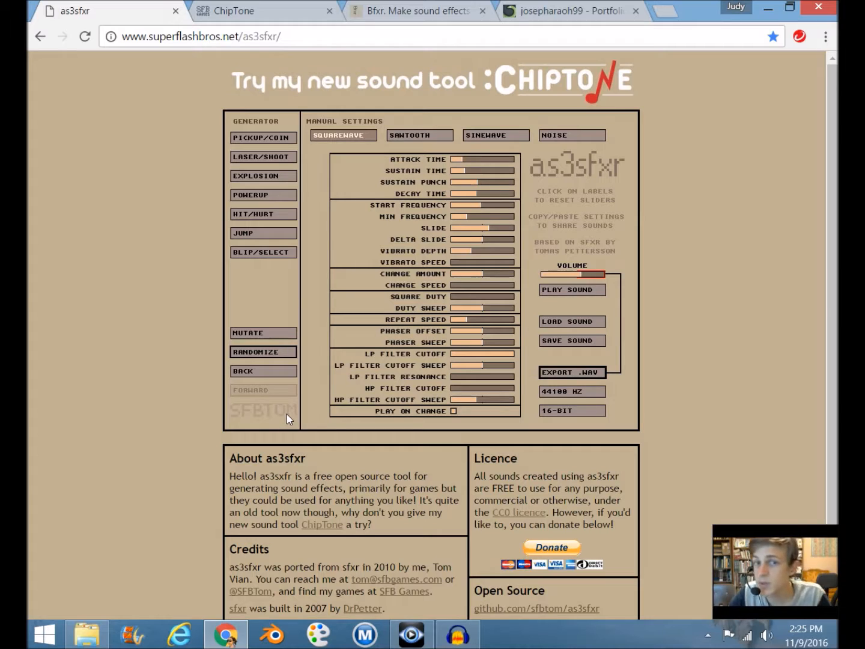
Step: Generate three pickup/coin sounds, a laser/shoot sound and an explosion sound
click(251, 143)
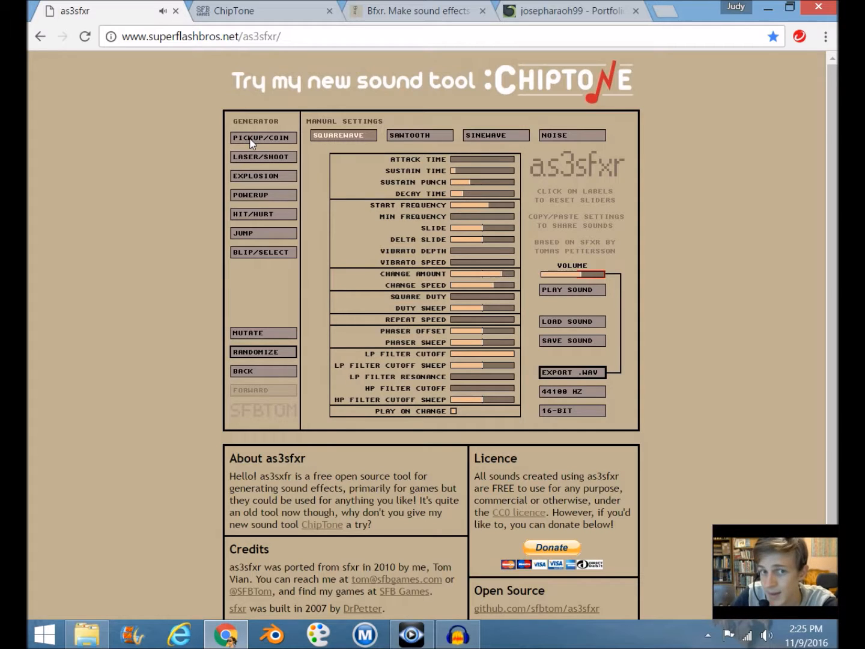
click(250, 143)
click(251, 142)
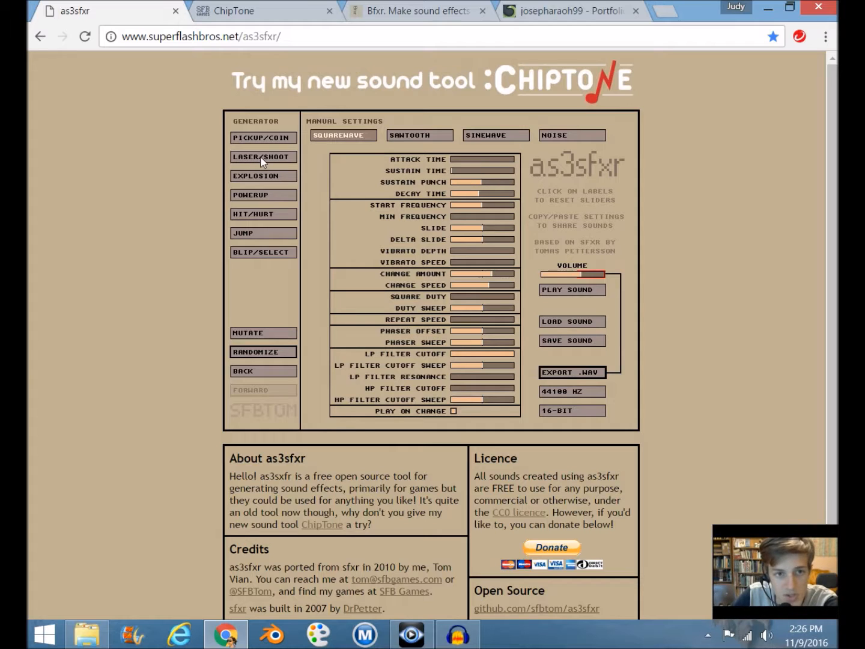
click(260, 161)
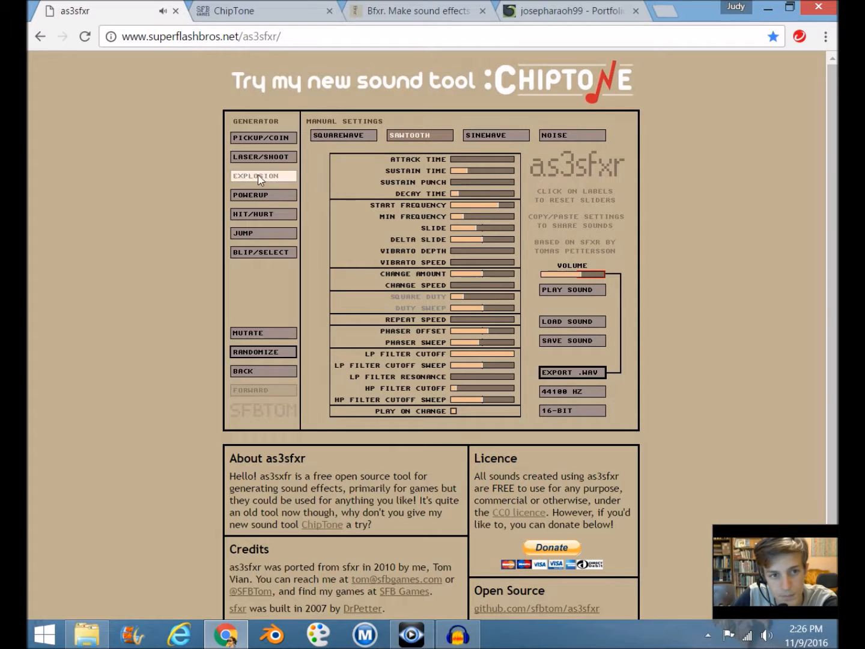
click(260, 176)
Step: Generate two sounds each from the powerup, hit/hurt, jump and blip/select presets
click(267, 197)
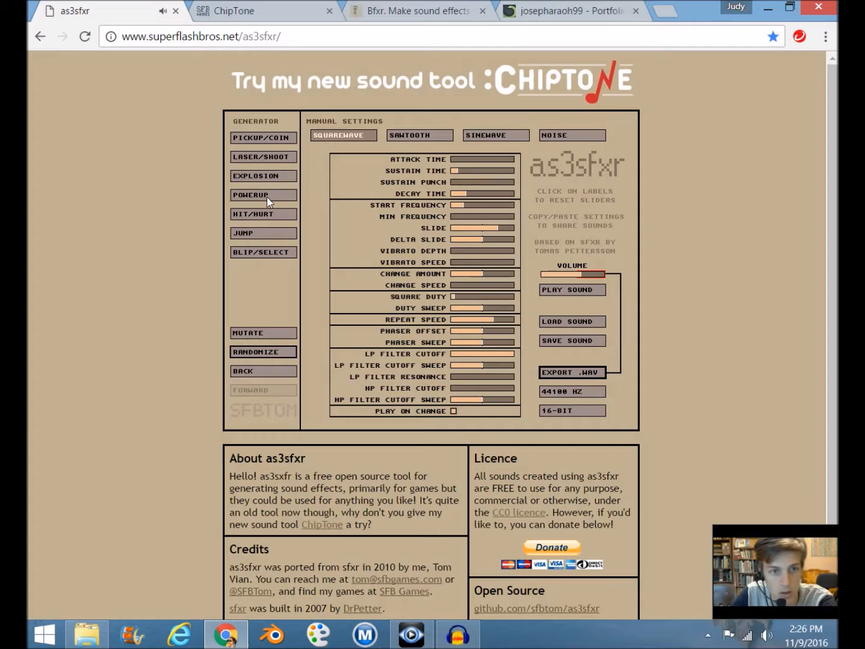
click(267, 196)
click(271, 217)
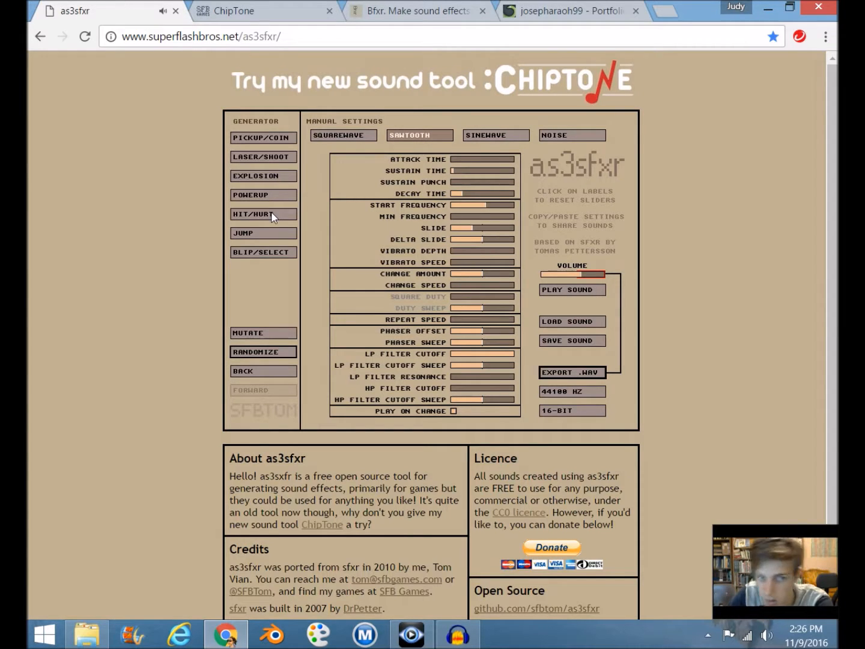
click(271, 217)
click(262, 234)
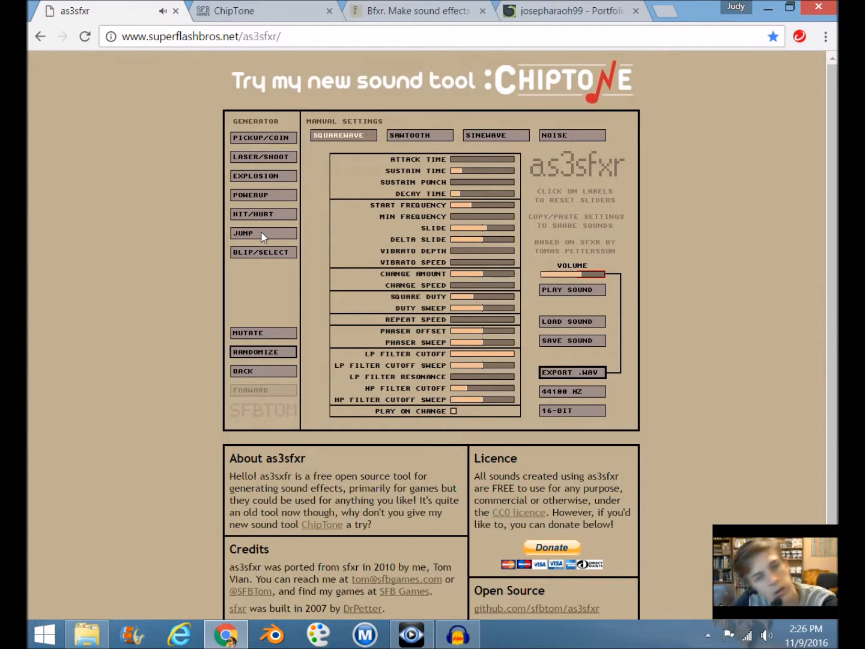
click(263, 236)
click(267, 254)
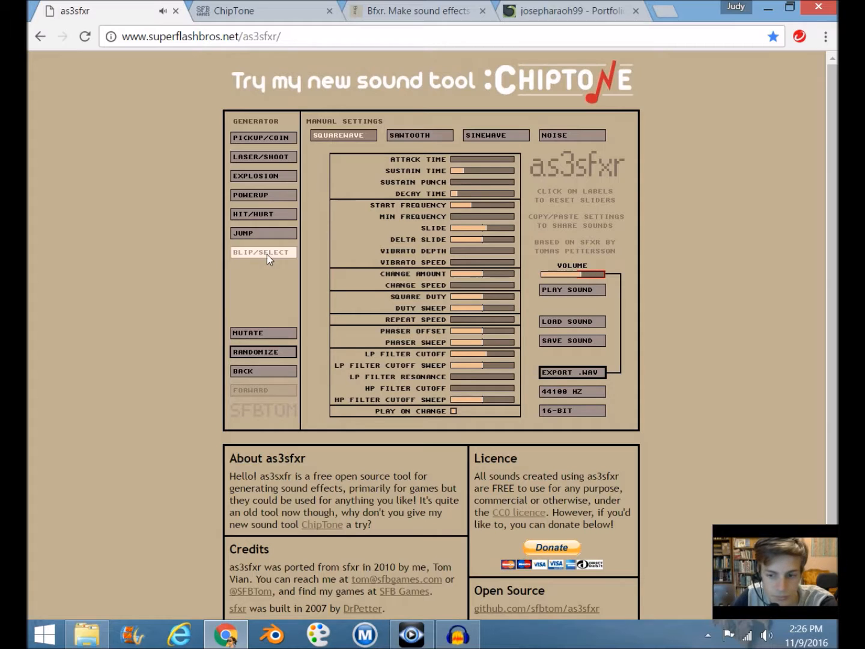
click(267, 254)
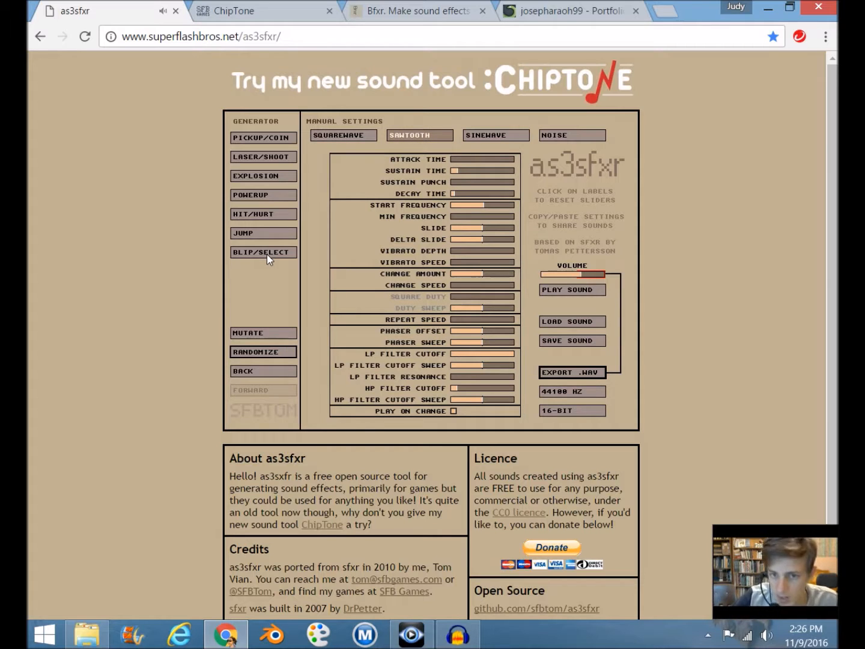
Step: Generate a laser/shoot sound, compare it as squarewave, sawtooth, sinewave and noise, and set it back to sawtooth
click(264, 156)
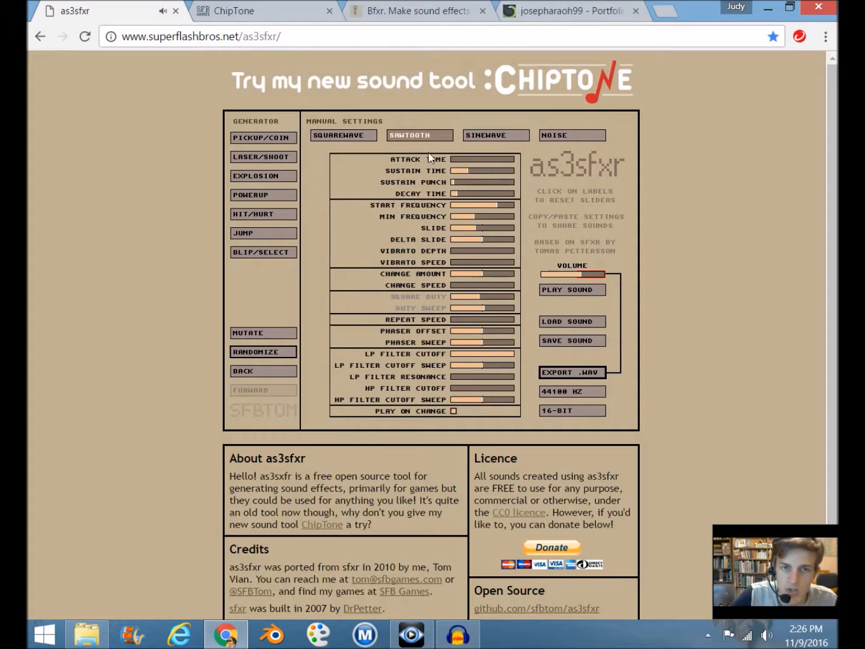
click(347, 137)
click(421, 136)
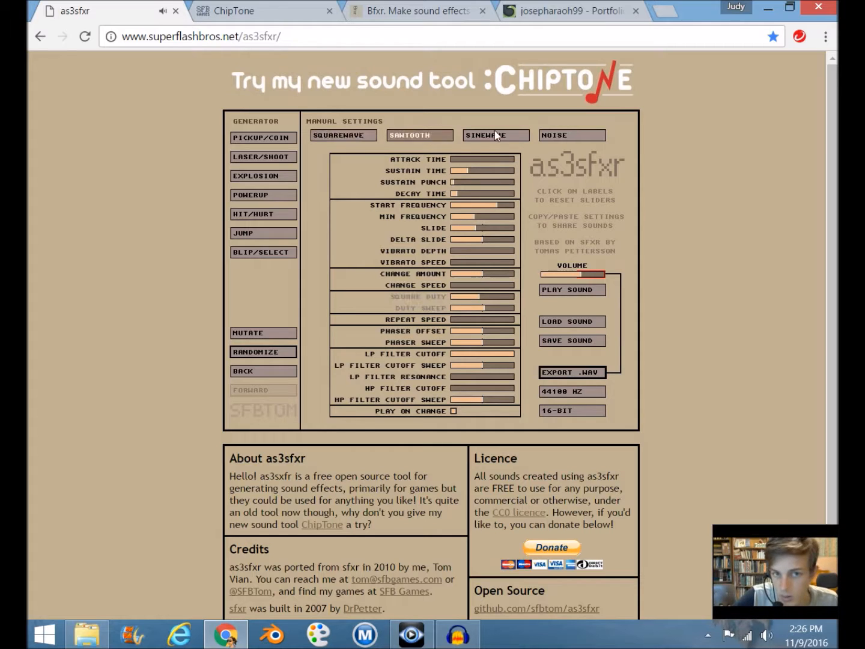
click(497, 135)
click(555, 136)
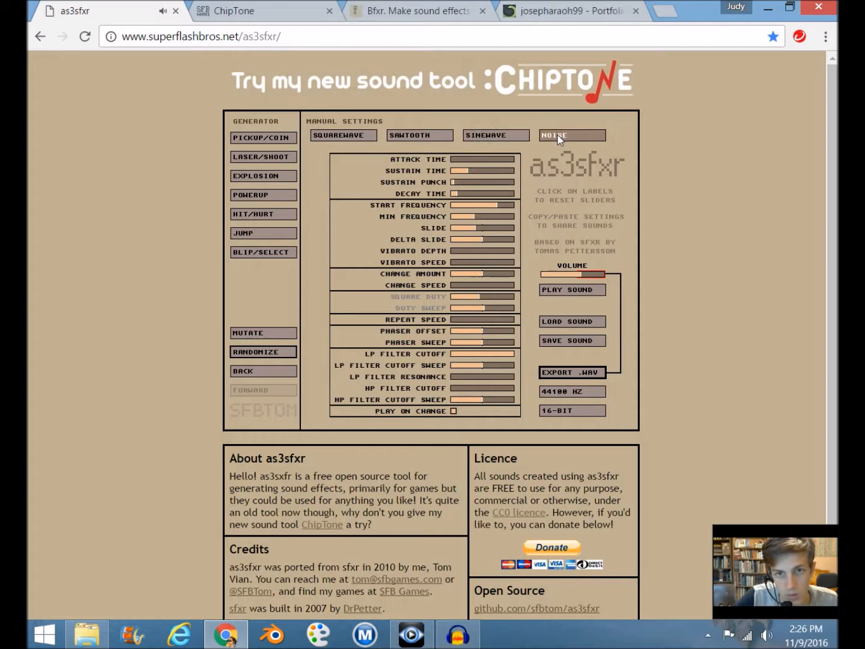
click(419, 138)
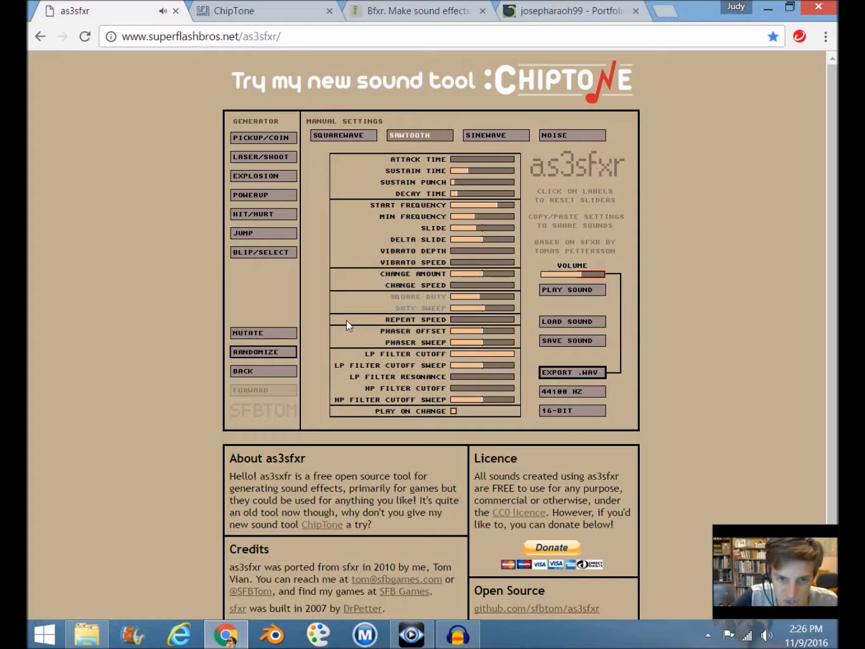
Step: Step back to the previous sound and forward again, and mutate the laser/shoot sound four times
click(265, 372)
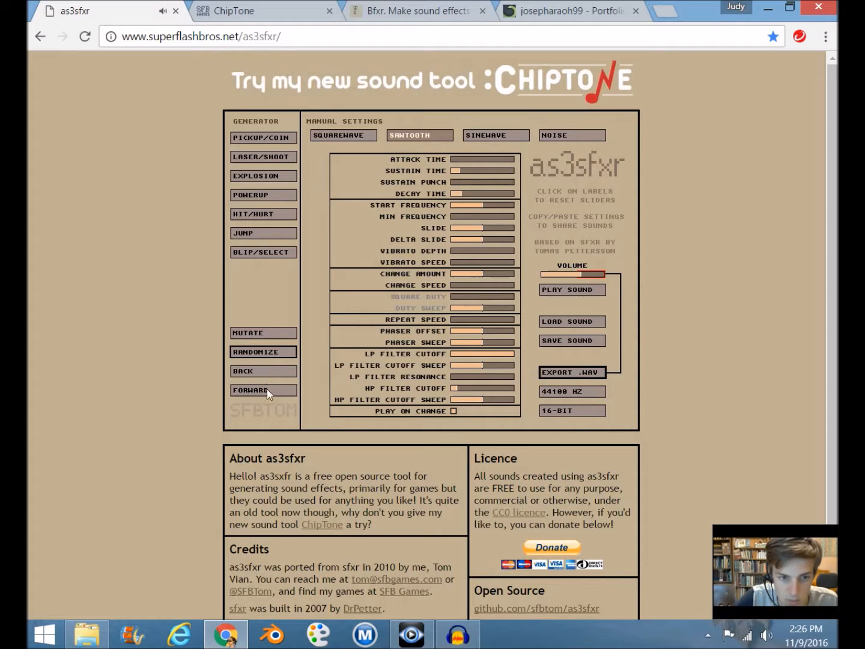
click(267, 389)
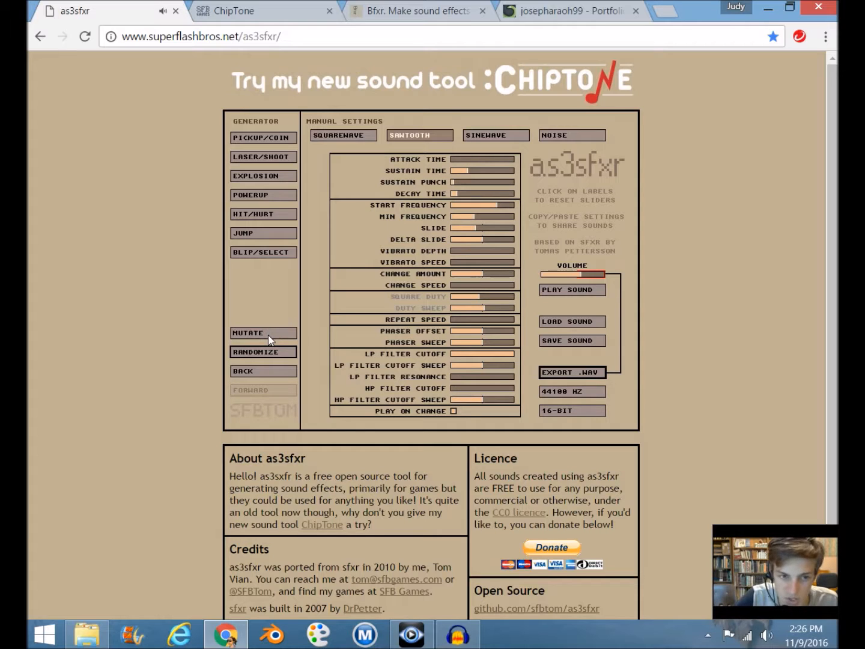
click(267, 334)
click(267, 334)
click(268, 335)
click(267, 334)
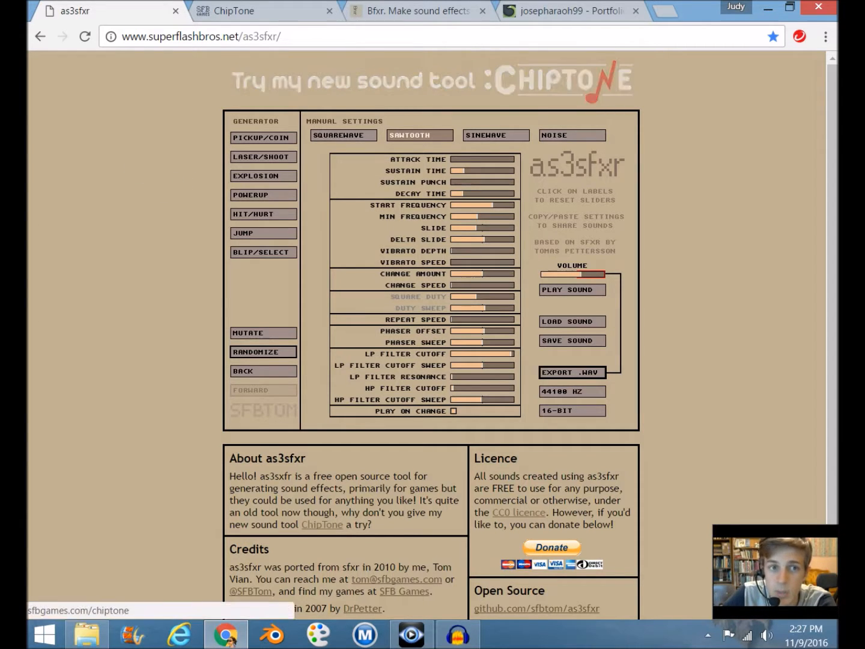
Step: Browse the AudioJungle portfolio page and preview Sci Fi Powerup, Bubble Interface SFX and Retro Game-Style Explosion
click(565, 10)
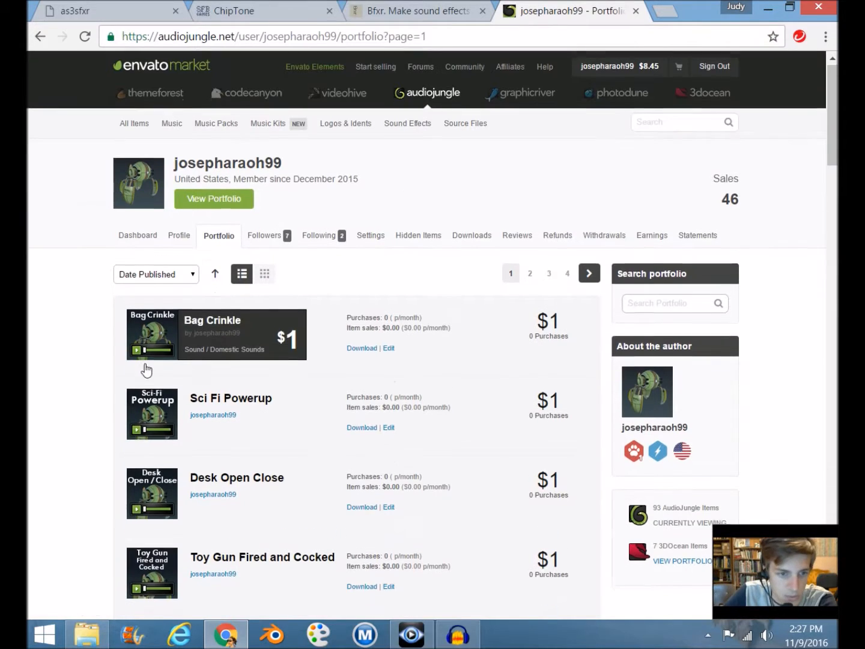
scroll(144, 367, down, 1)
click(137, 355)
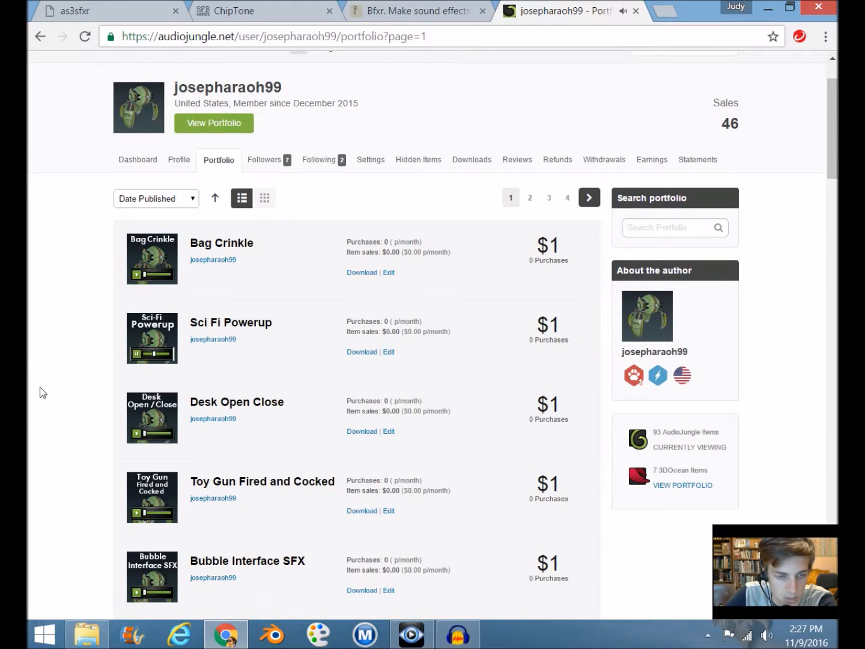
scroll(42, 391, down, 1)
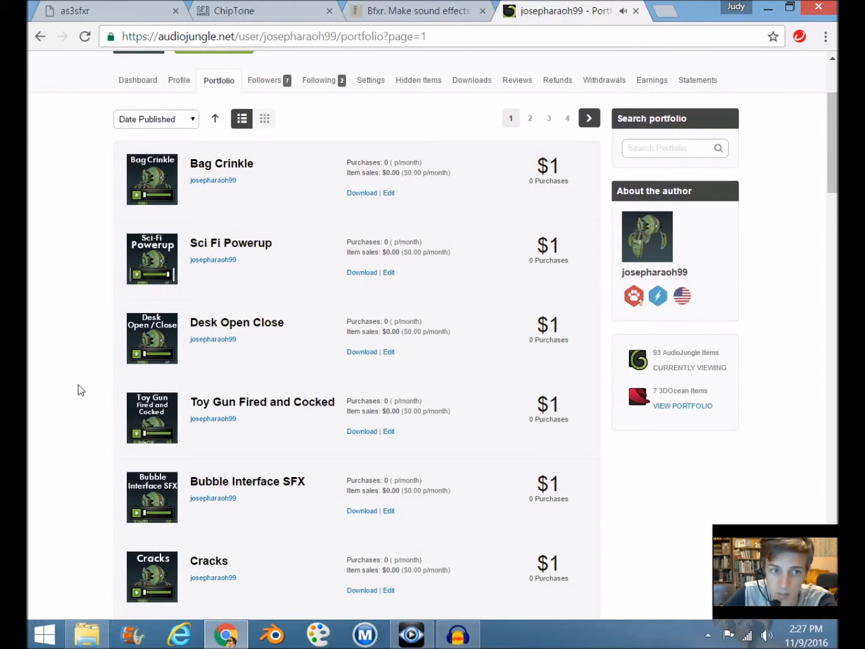
click(138, 514)
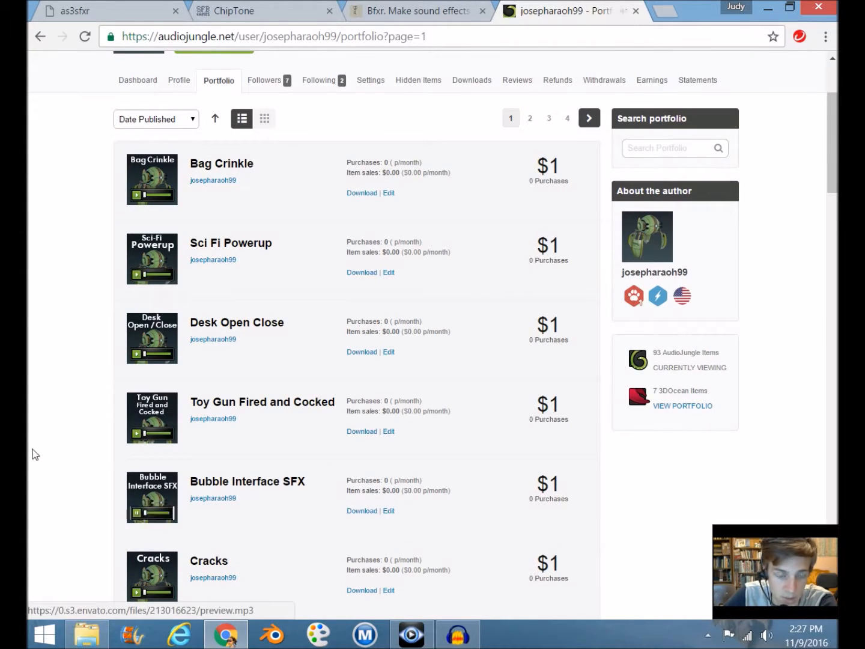
scroll(30, 453, down, 6)
scroll(35, 454, down, 6)
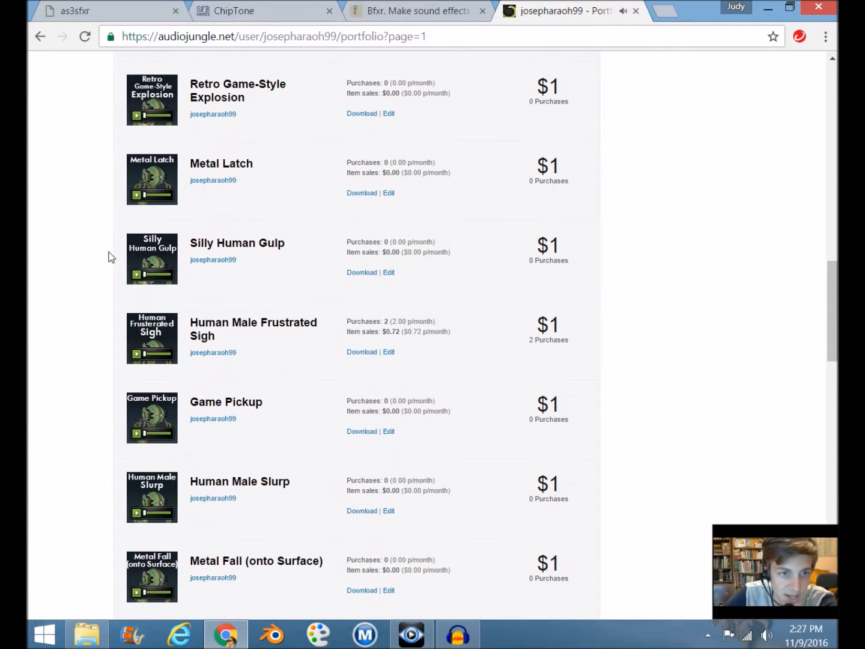
click(136, 115)
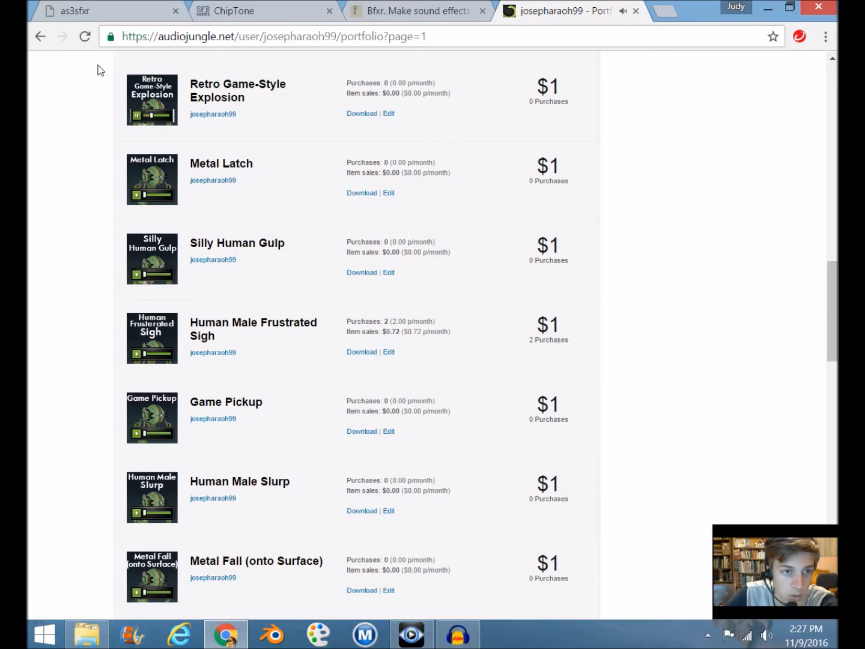
Step: Return to as3sfxr and generate ten randomized sounds in a row
click(105, 11)
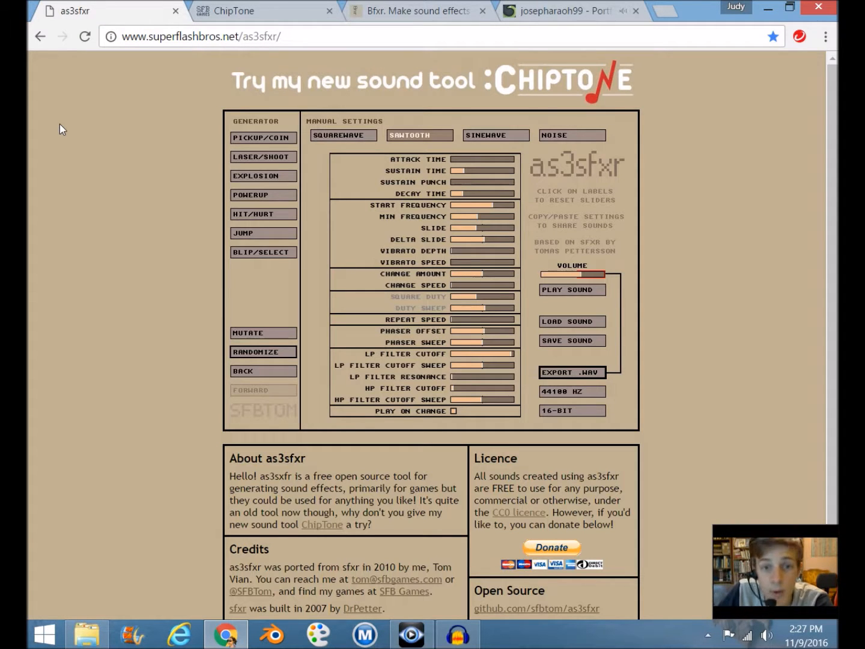
click(264, 352)
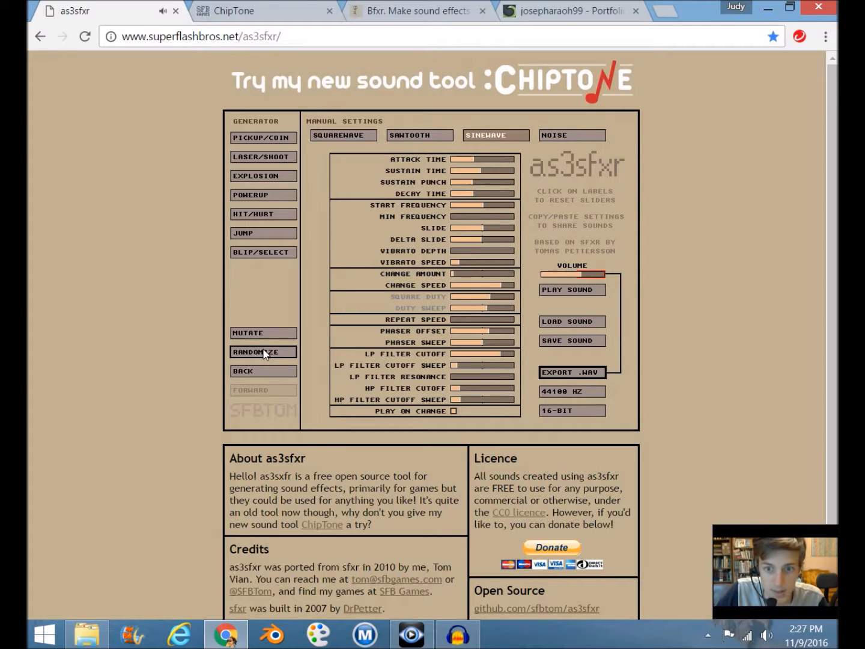
click(264, 352)
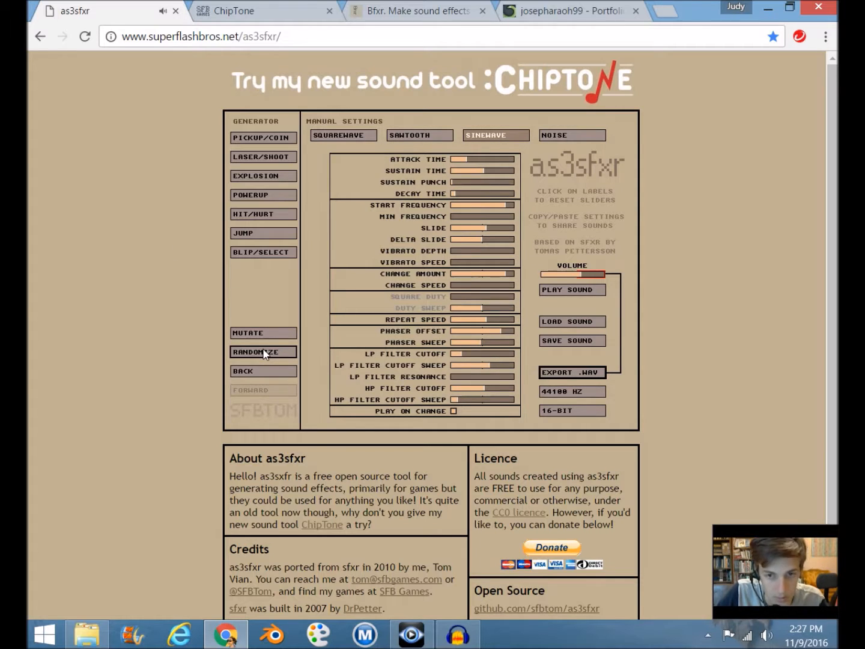
click(264, 352)
click(264, 352)
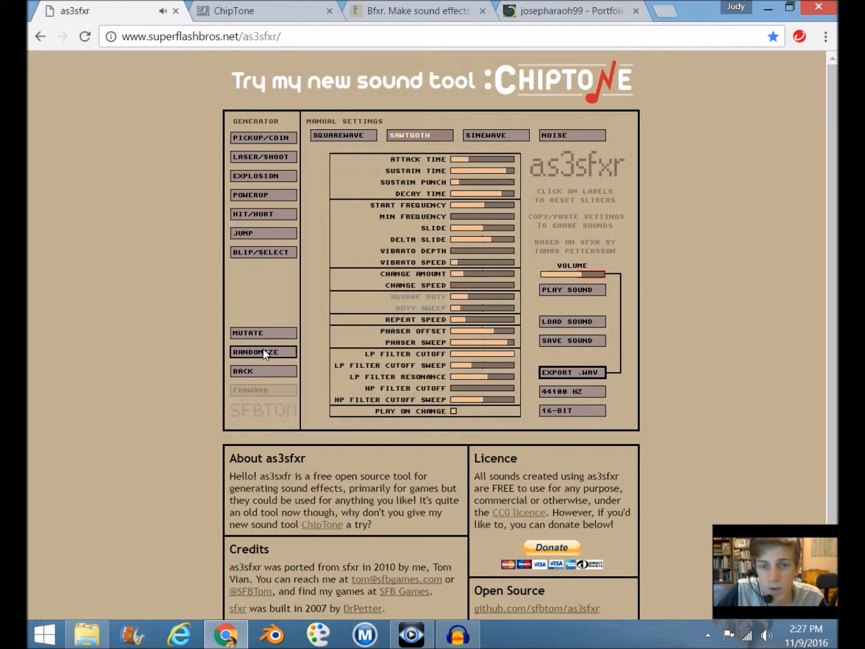
click(264, 353)
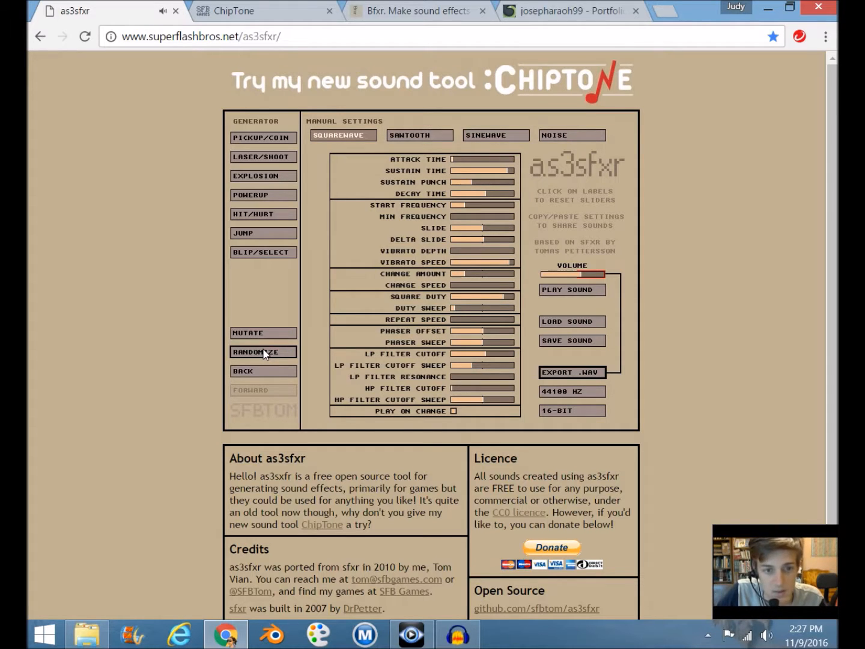
click(264, 352)
click(265, 352)
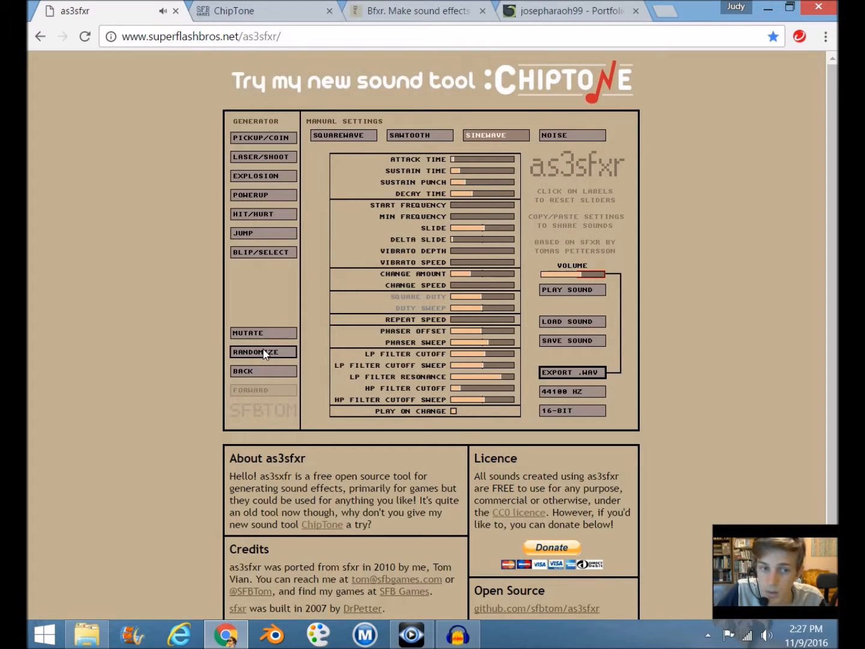
click(264, 352)
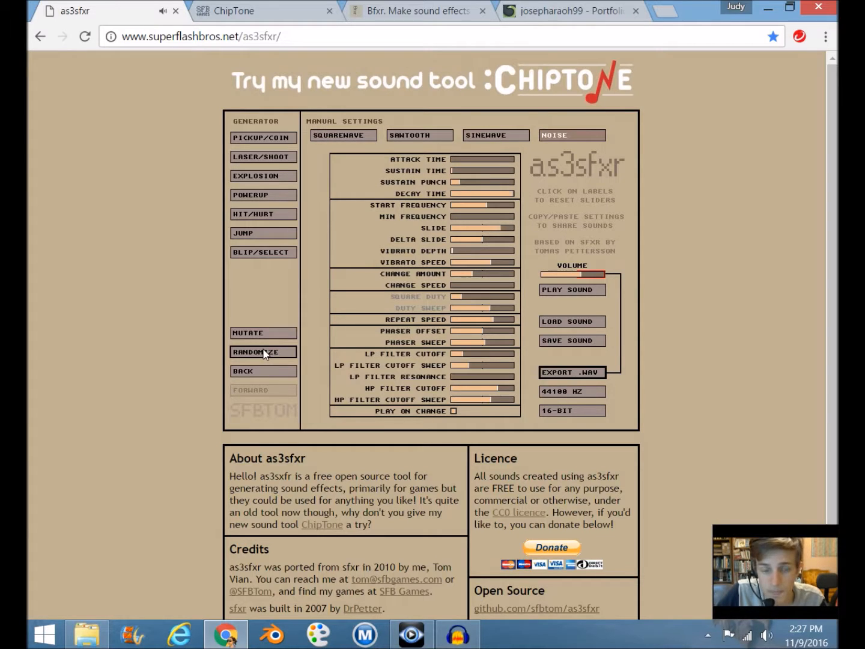
click(264, 352)
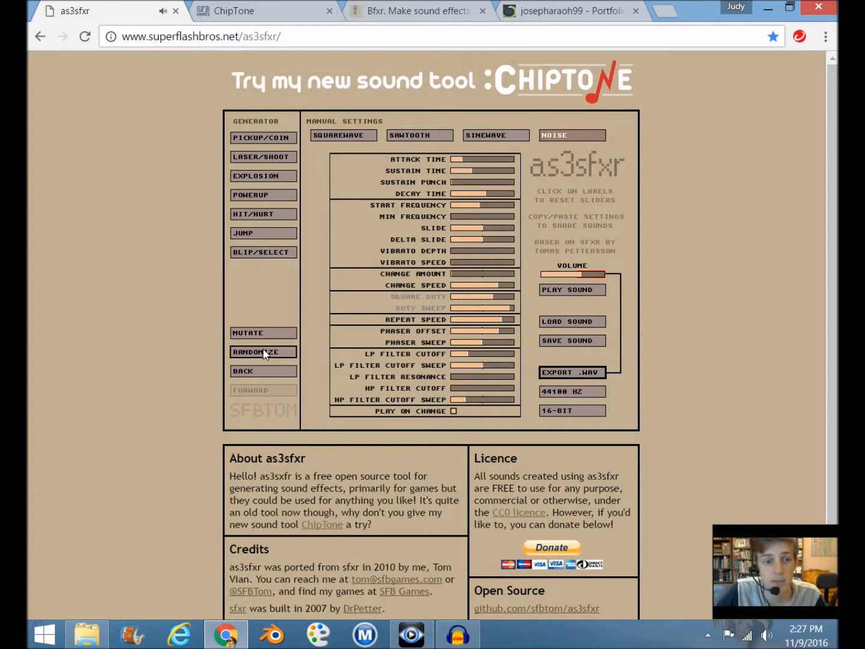
click(264, 353)
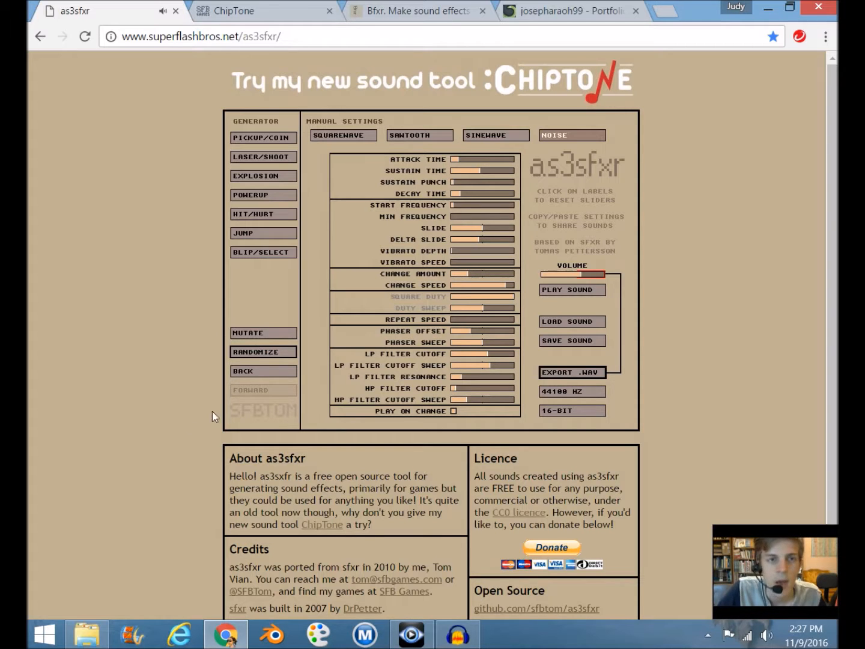
Step: Switch to ChipTone and generate sounds with its generator presets, from coin through zap, boom, jump, lose and hurt to blip
click(240, 11)
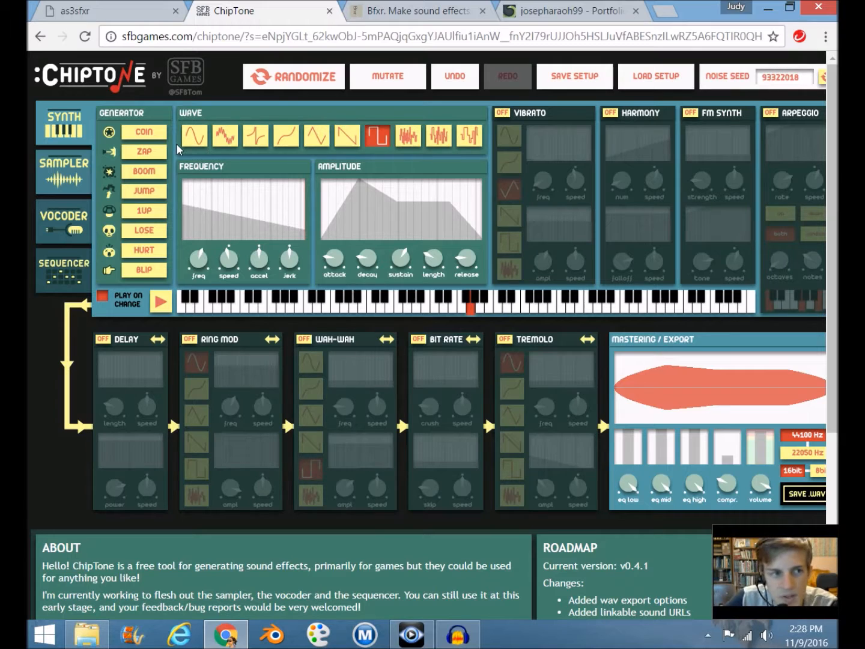
click(143, 131)
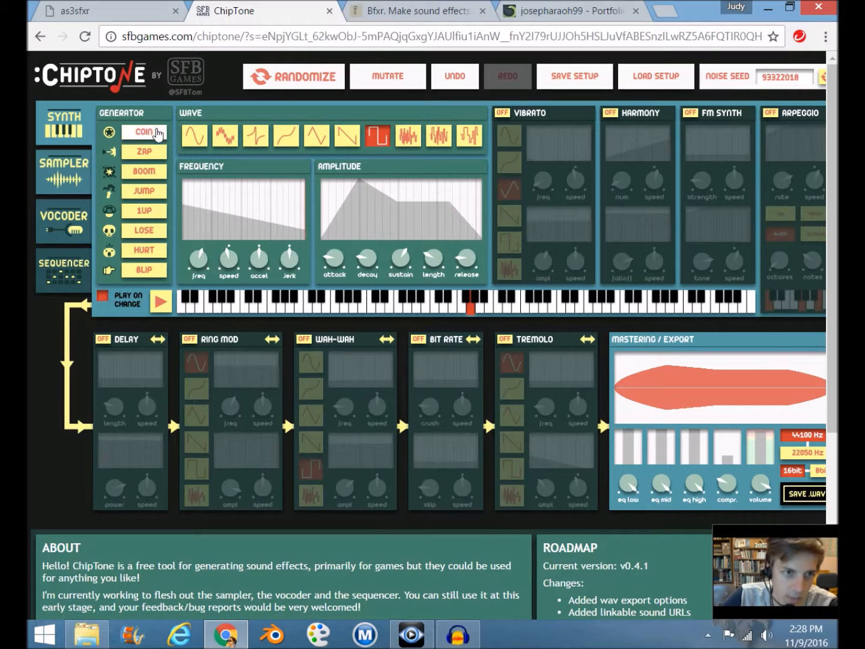
click(143, 151)
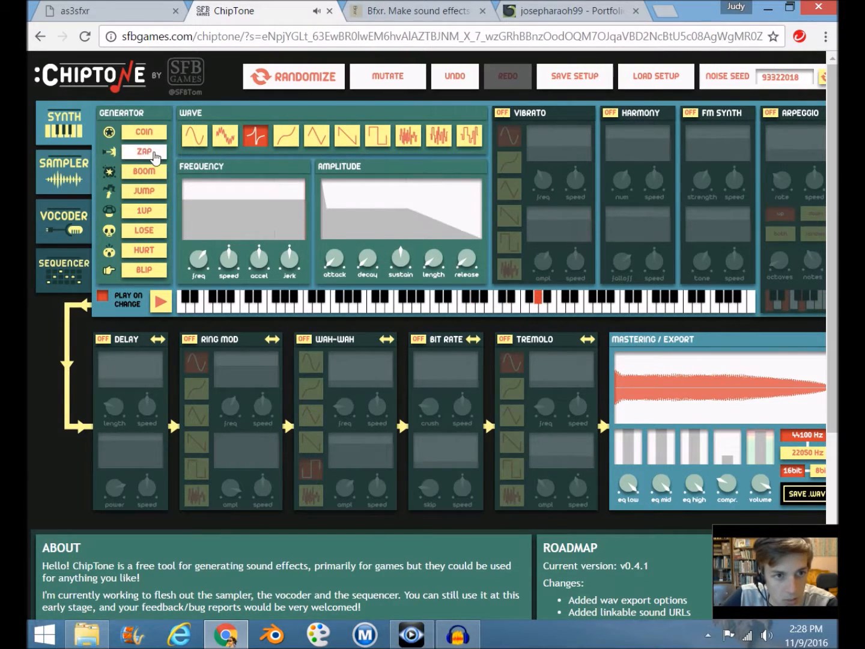
click(155, 156)
click(150, 172)
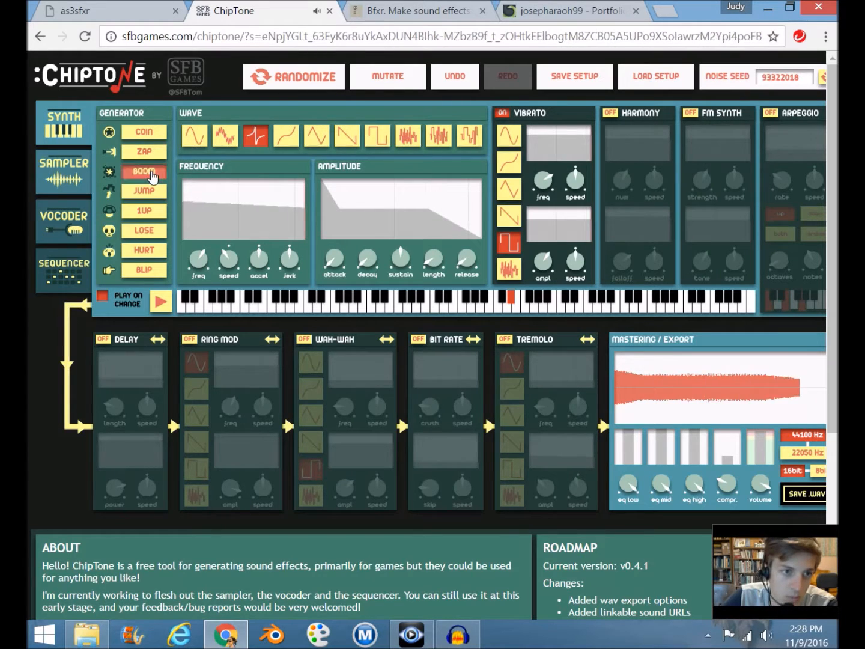
click(149, 198)
click(156, 231)
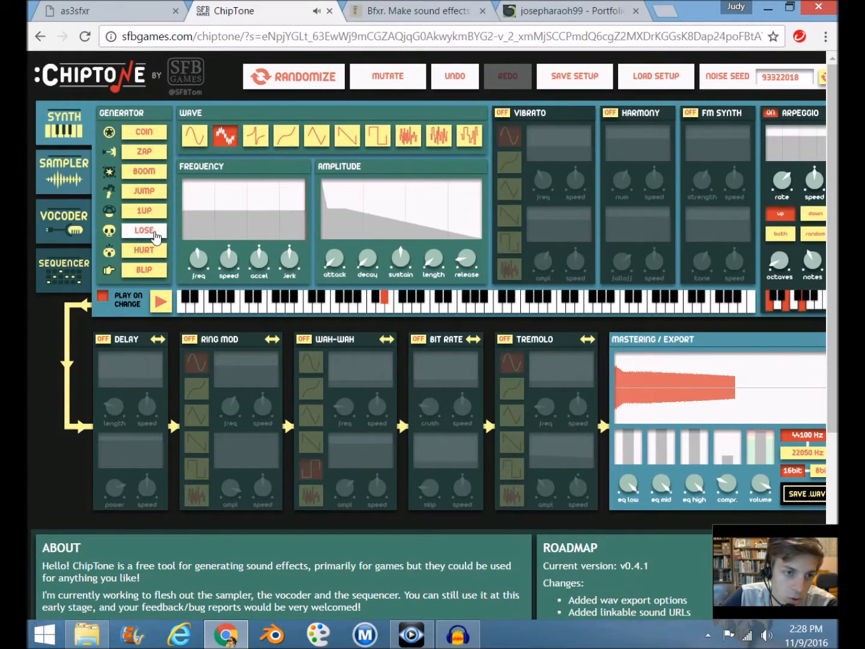
click(155, 251)
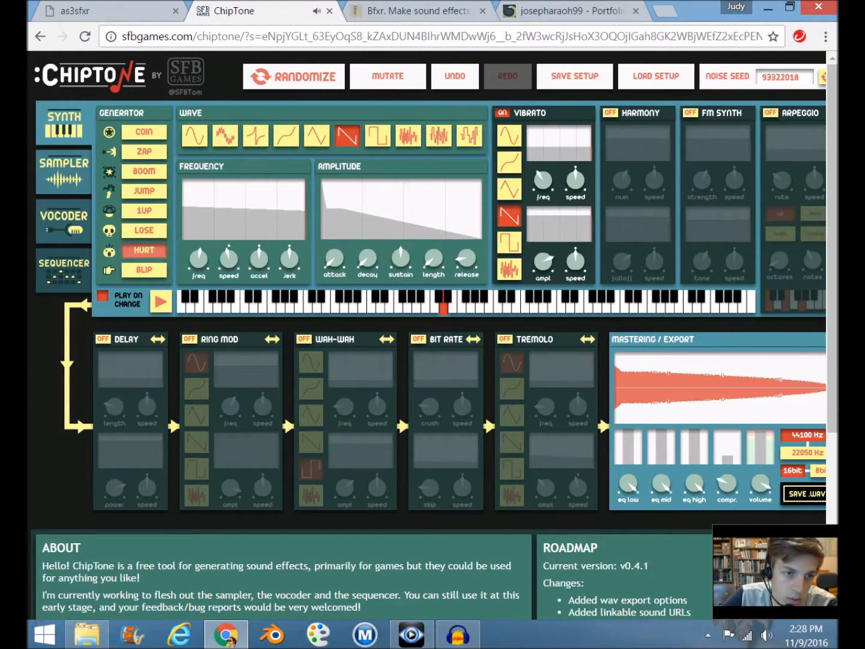
click(158, 272)
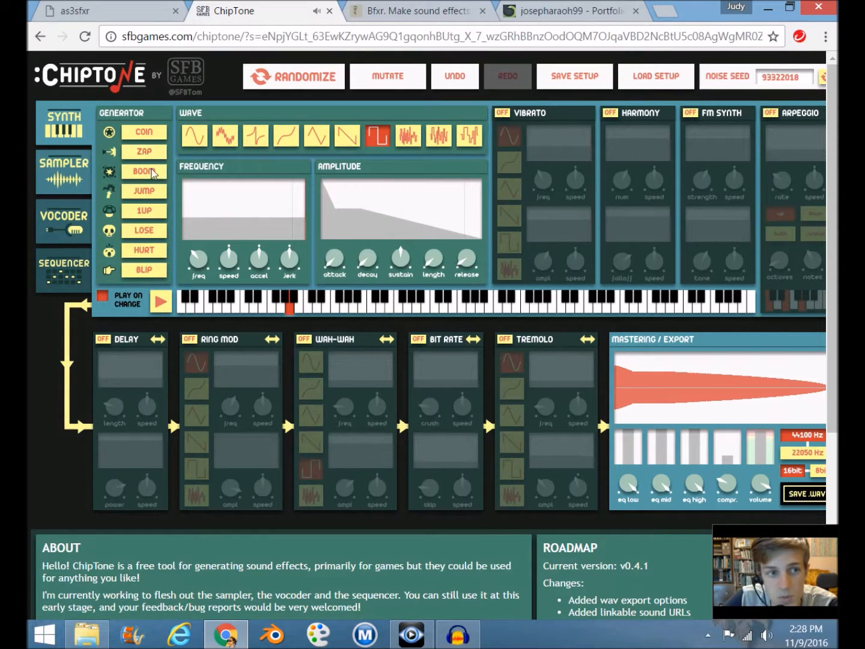
Step: Generate a zap sound and play it at several low and high pitches on the piano keyboard, ending on a high note
click(144, 151)
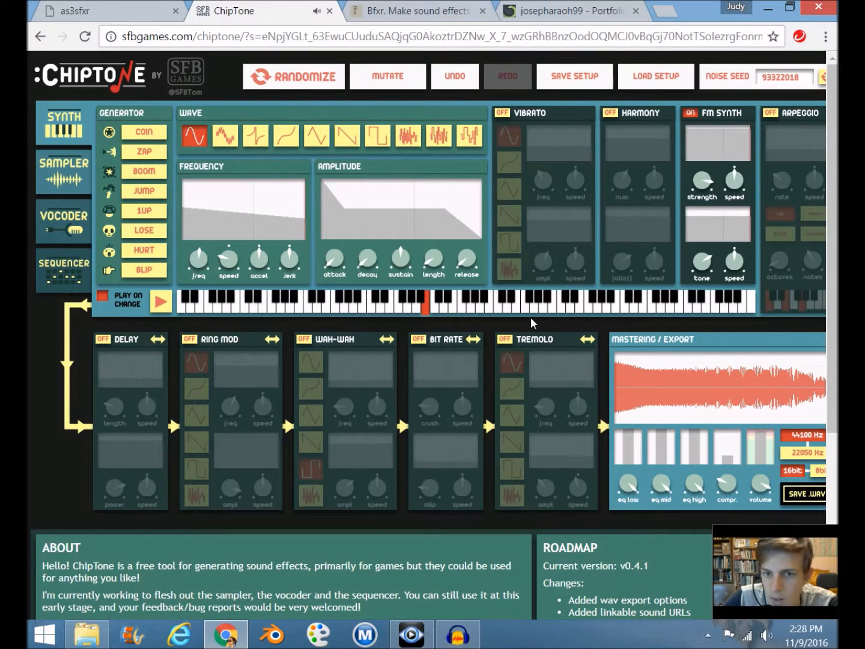
click(334, 313)
click(284, 310)
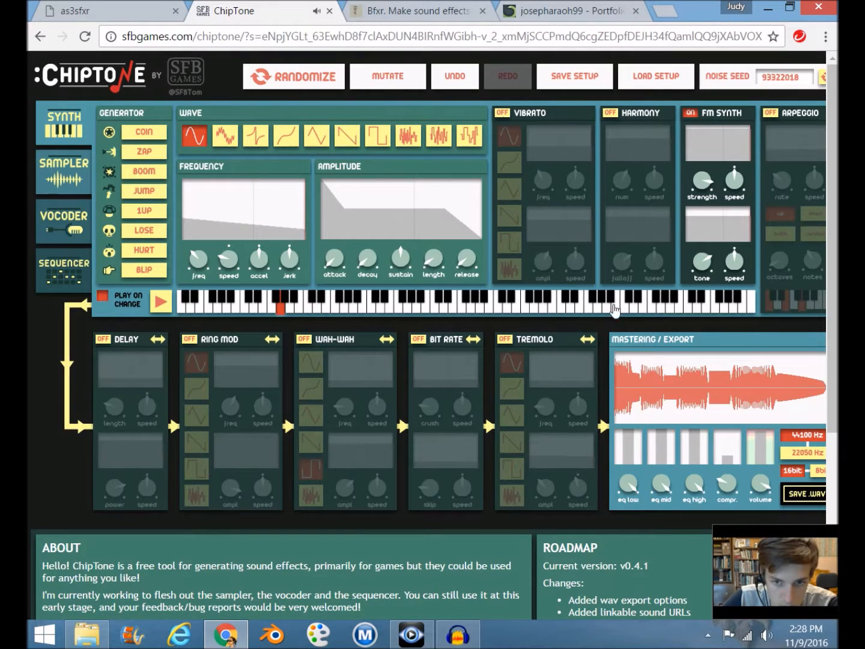
click(642, 309)
click(560, 309)
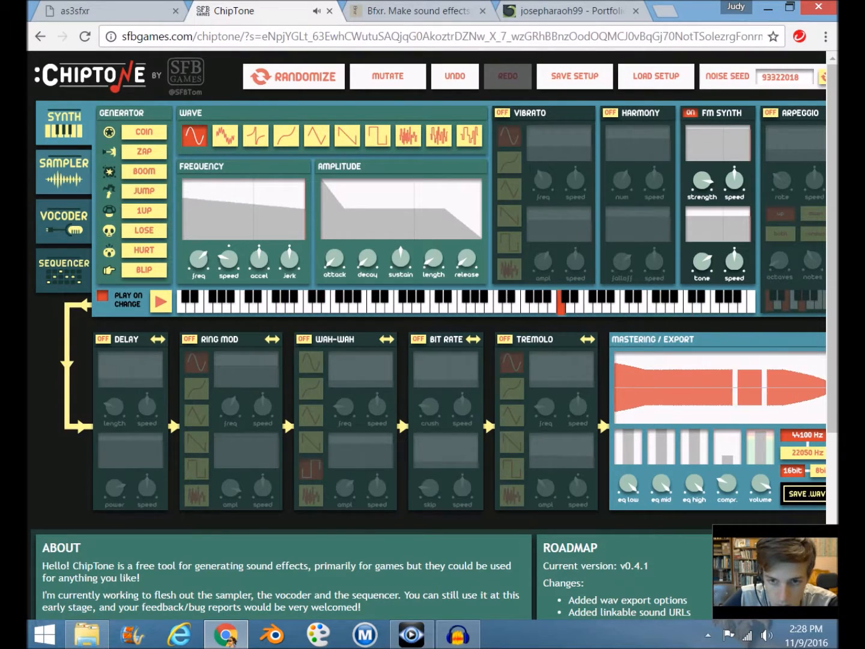
Step: Audition the zap sound with each of the other waveforms in turn, and set it to the second waveform
click(236, 139)
click(256, 137)
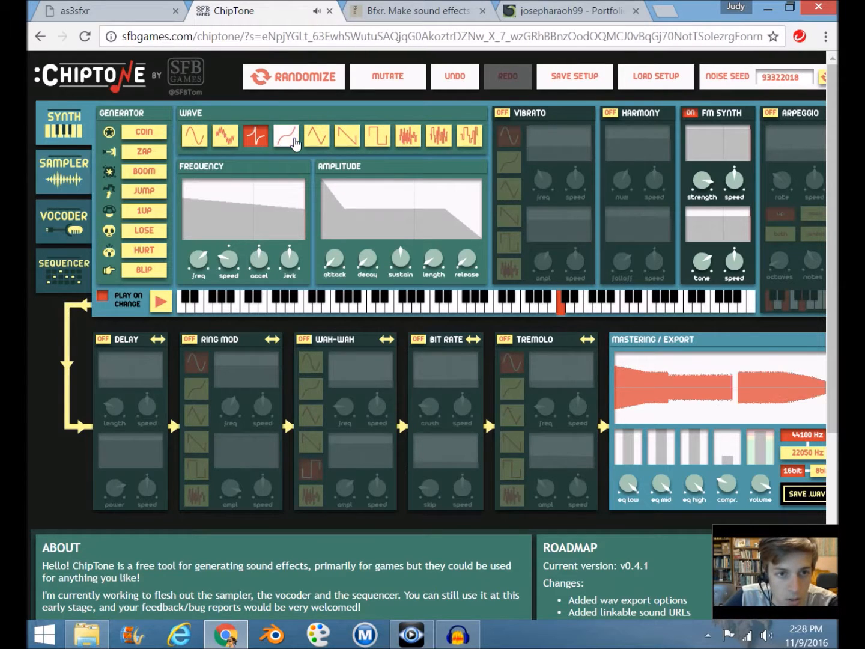
click(286, 138)
click(317, 139)
click(346, 138)
click(377, 138)
click(408, 139)
click(439, 138)
click(469, 138)
click(224, 137)
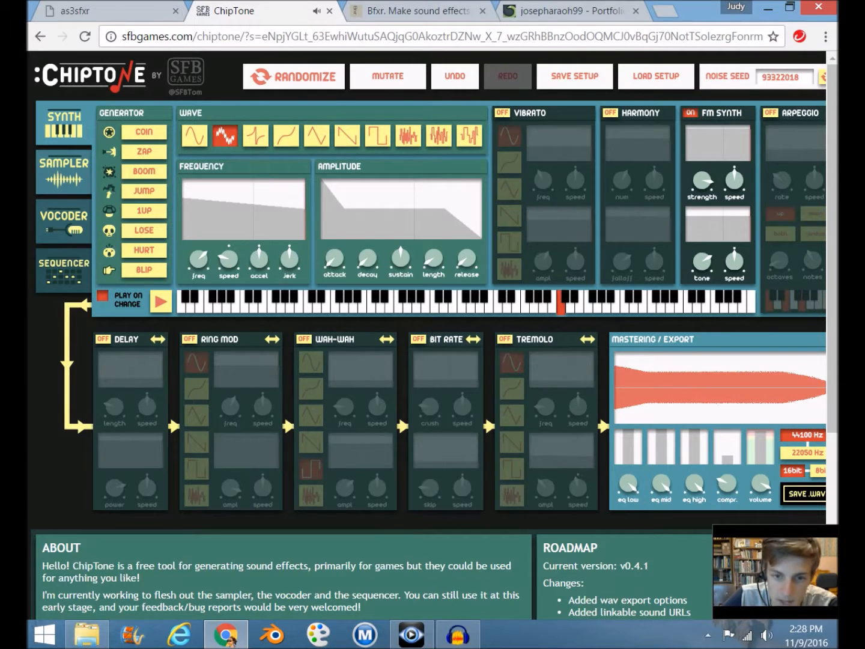
Step: Turn on vibrato, try harmony on and off again, and turn on the arpeggio for the zap sound
click(502, 113)
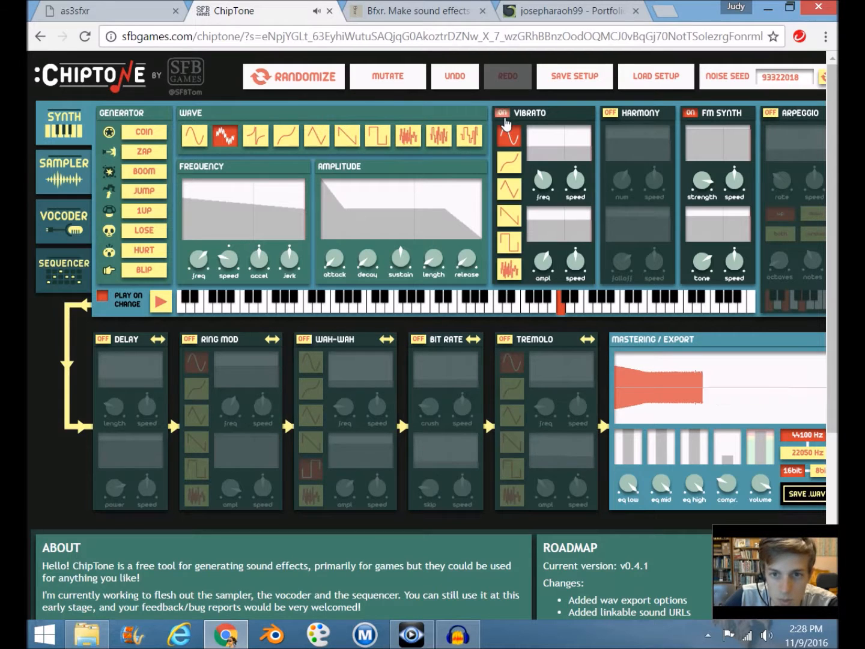
click(610, 112)
click(610, 112)
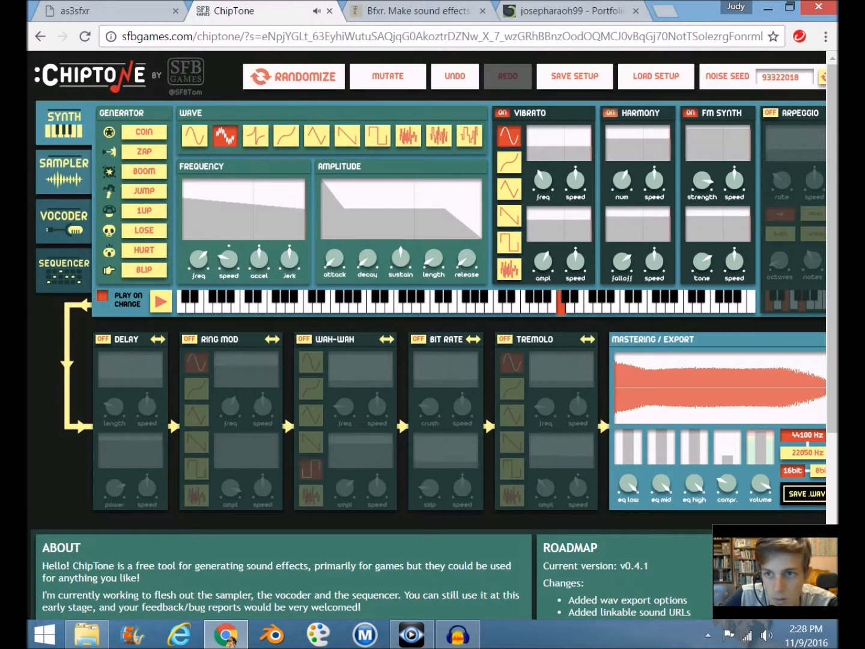
click(779, 164)
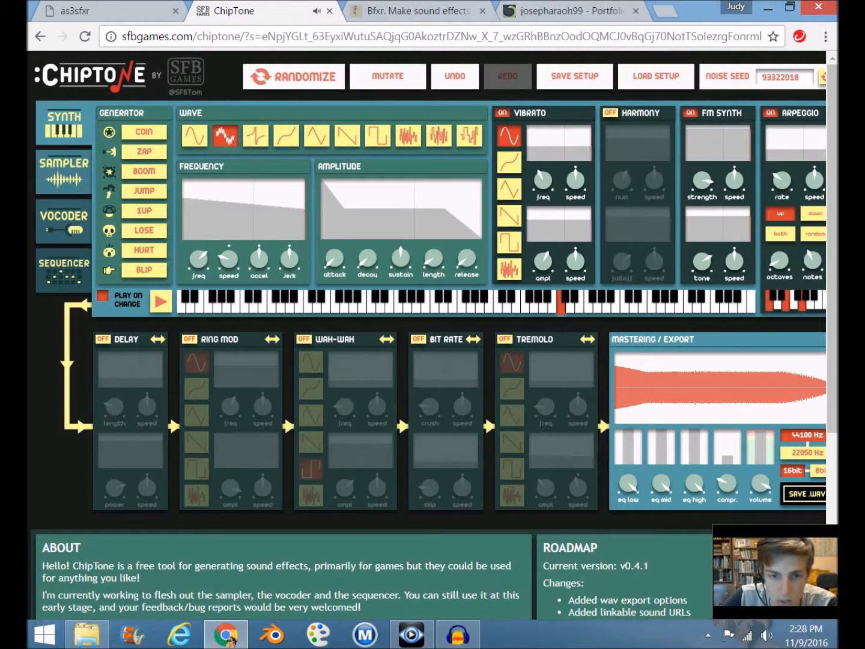
Step: Enable the tremolo and ring mod effects, raise the tremolo frequency's speed and lower the mid EQ
click(505, 340)
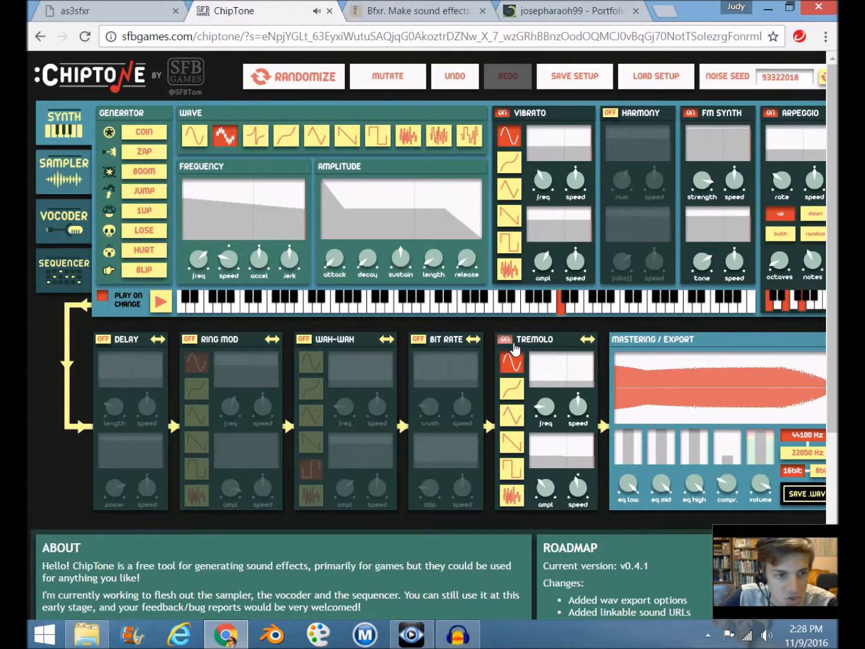
click(190, 339)
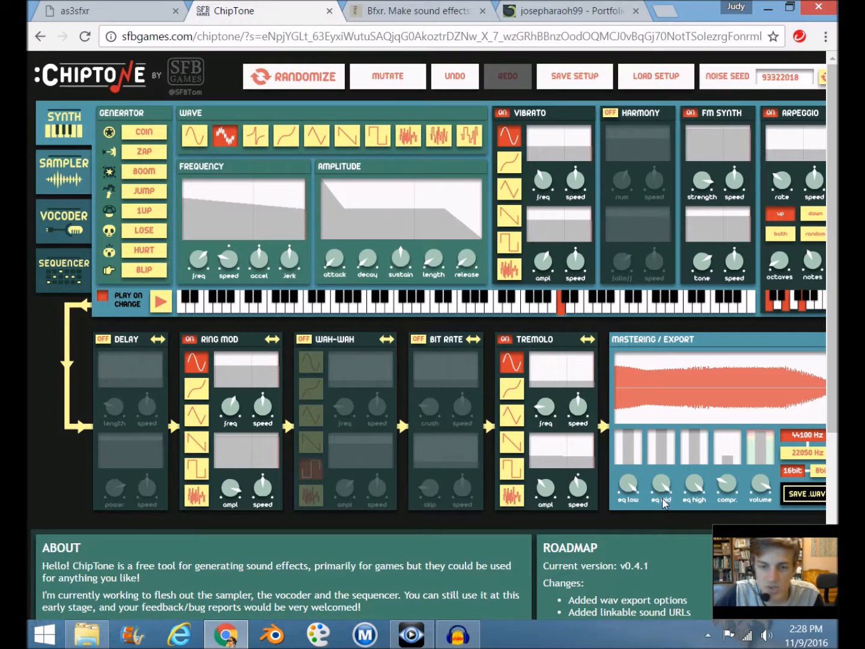
drag(586, 410, 646, 426)
drag(668, 492, 634, 497)
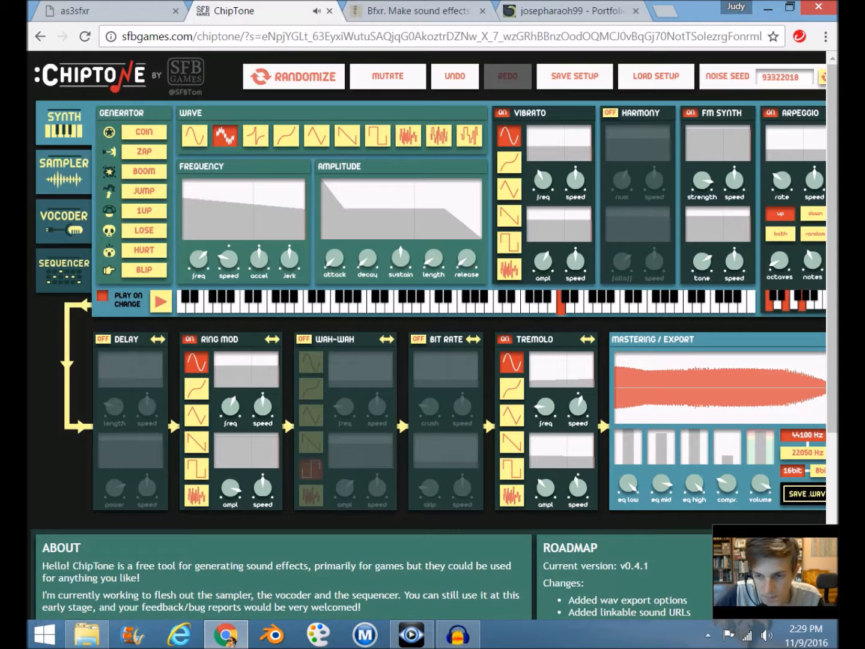
Step: Export the sound at 44100 Hz and 16bit as a WAV file named zap
click(794, 472)
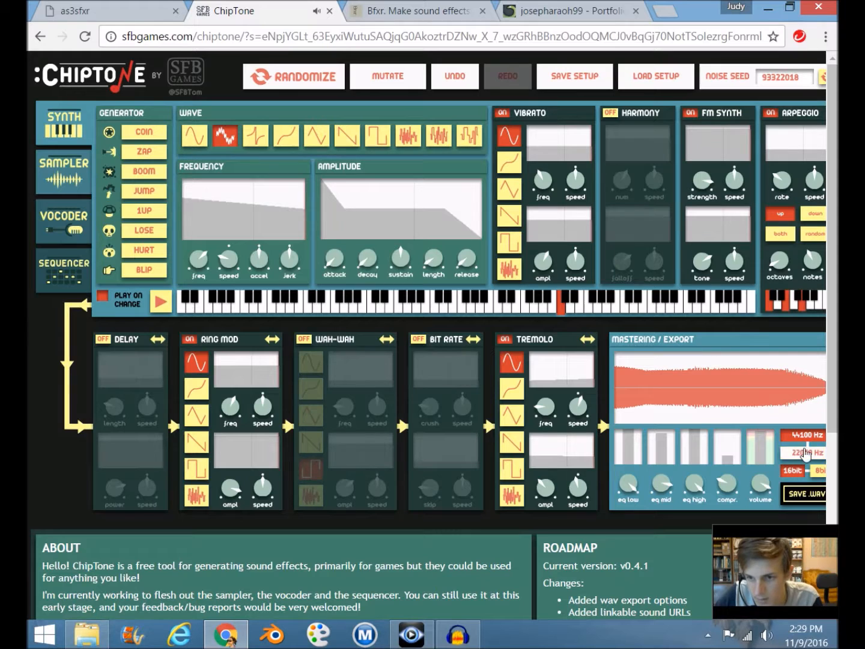
click(810, 452)
click(813, 437)
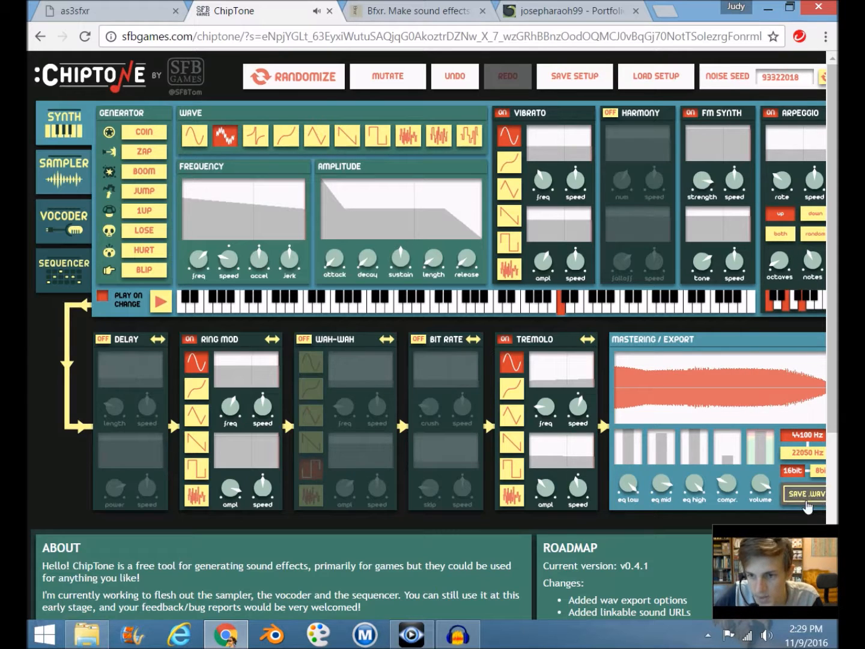
click(805, 498)
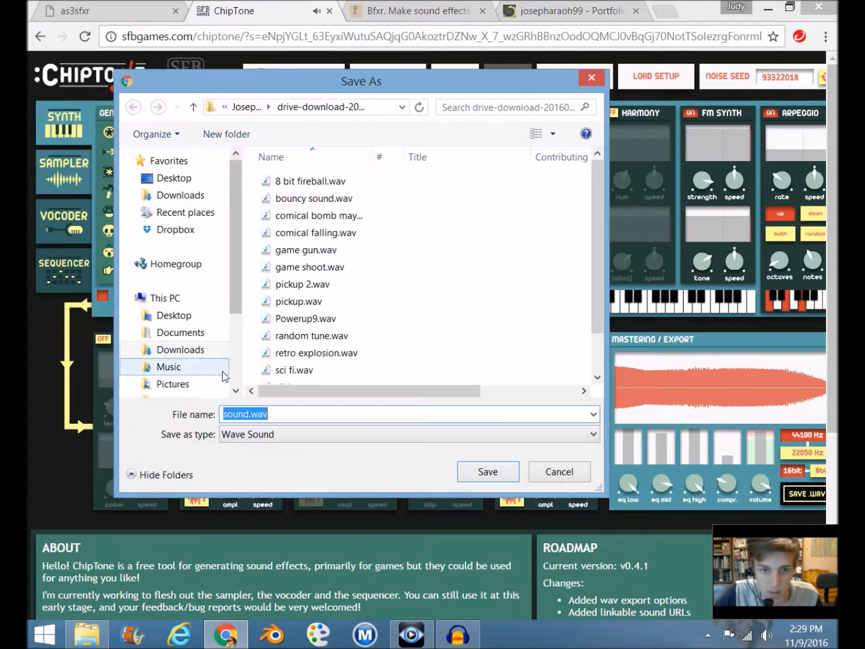
text(zap)
key(Return)
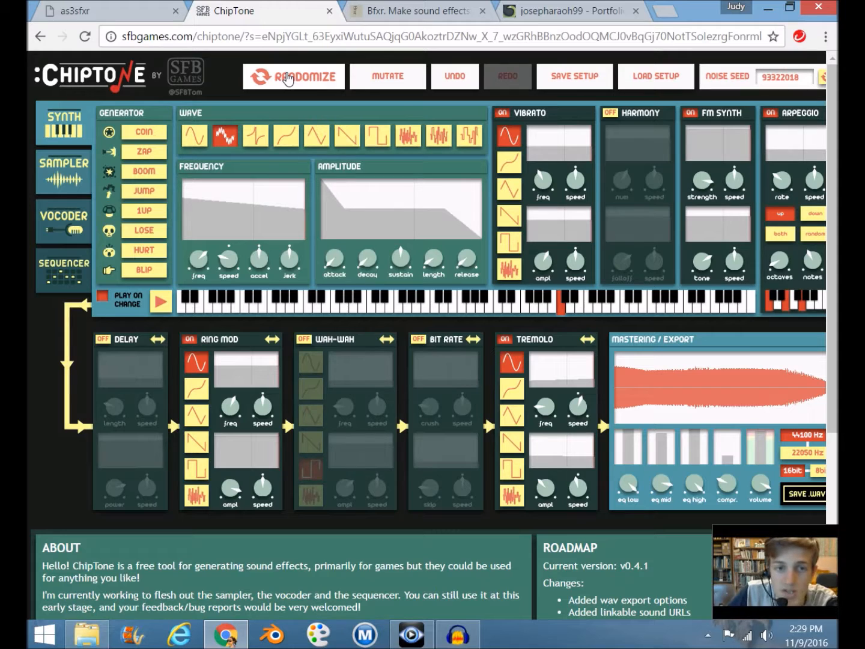
Step: Generate four randomized sounds in ChipTone
click(288, 78)
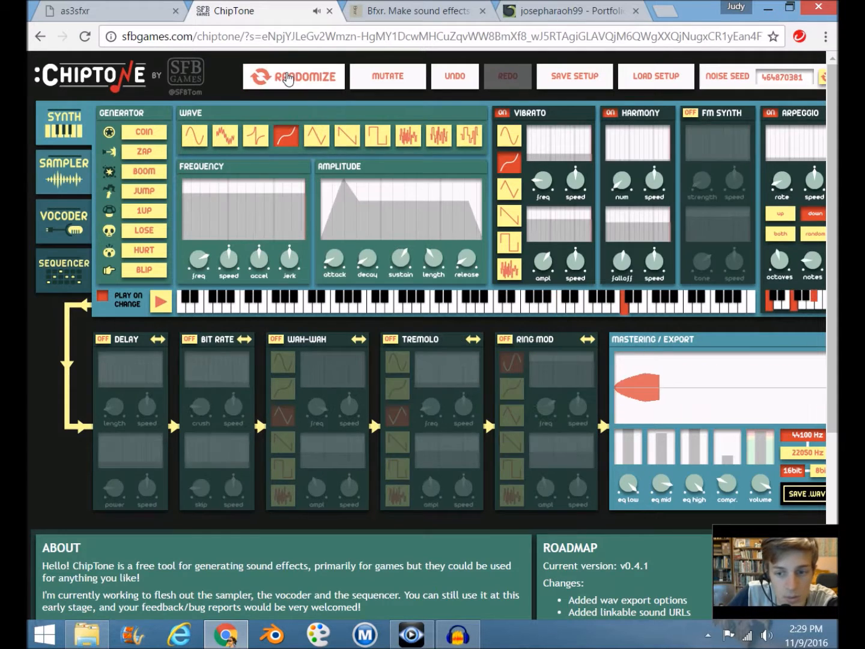
click(287, 78)
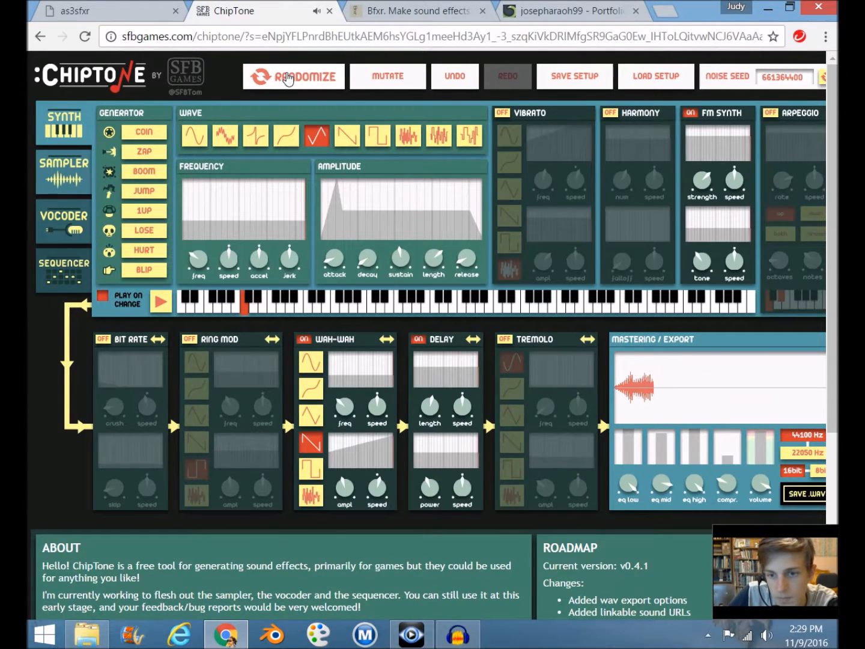
click(287, 78)
click(287, 78)
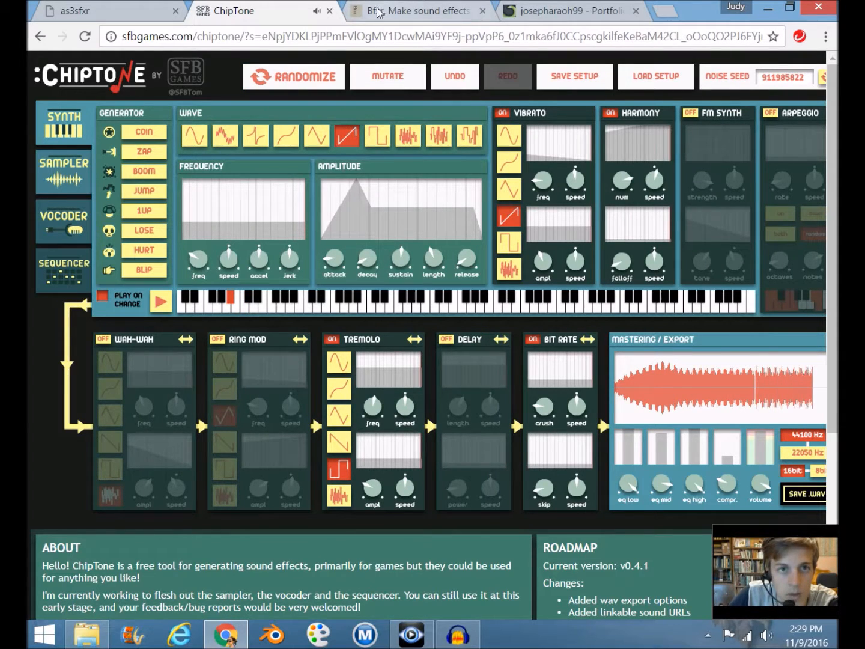
Step: Switch to Bfxr after a brief return to as3sfxr, and generate one sound from each preset, Pickup/Coin through Blip/Select, plus Randomize
click(396, 11)
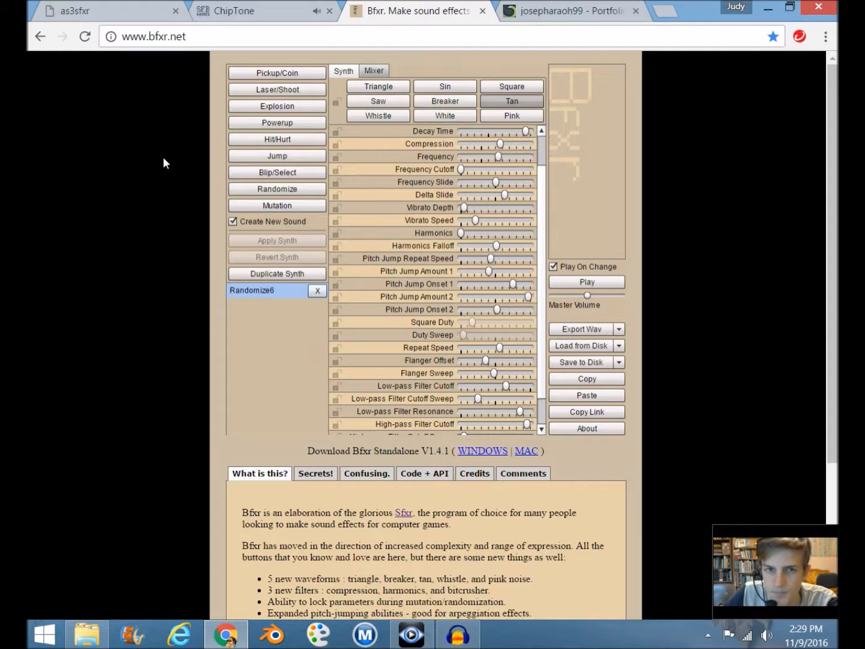
click(114, 6)
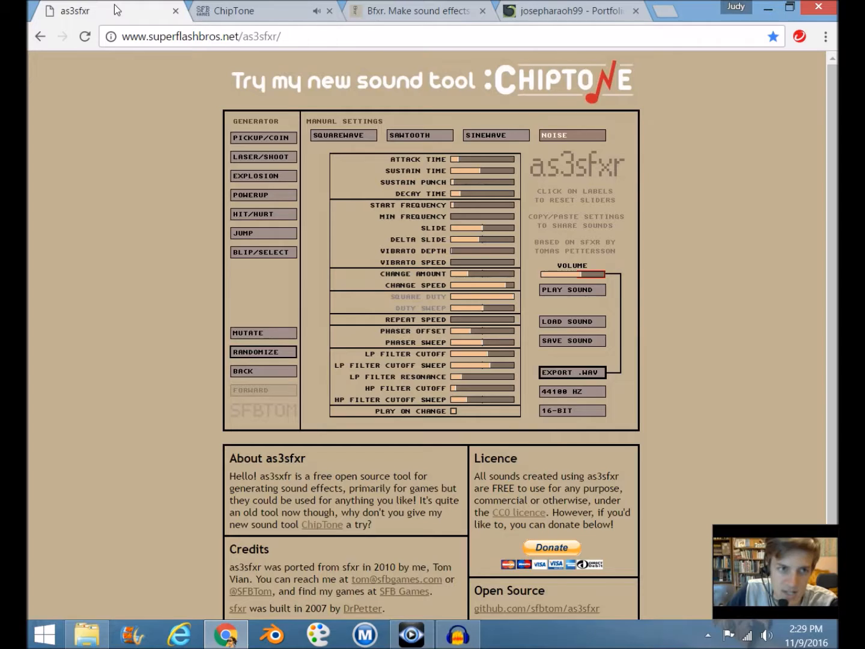
click(429, 14)
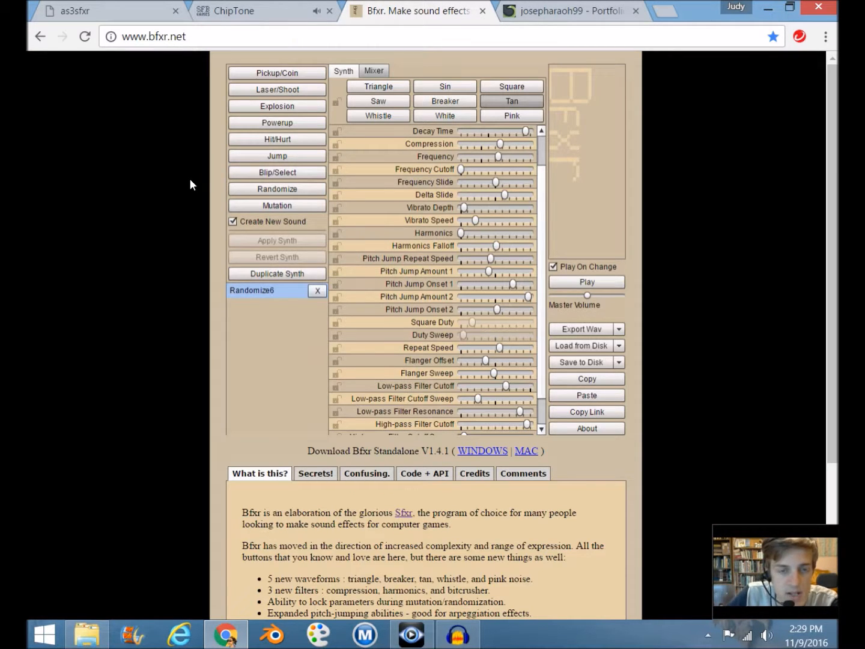
click(269, 83)
click(276, 90)
click(281, 106)
click(285, 123)
click(290, 147)
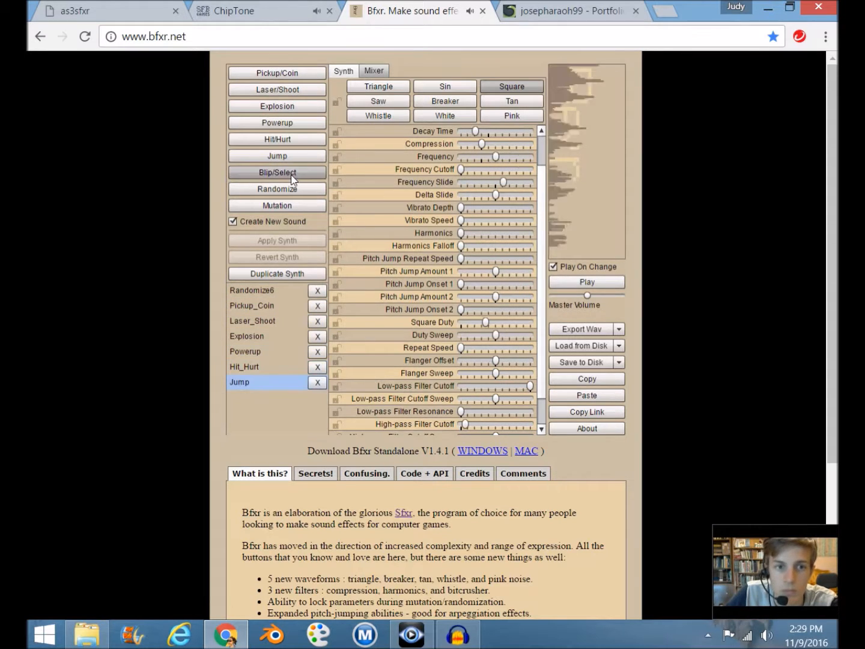
click(293, 155)
click(294, 172)
click(294, 187)
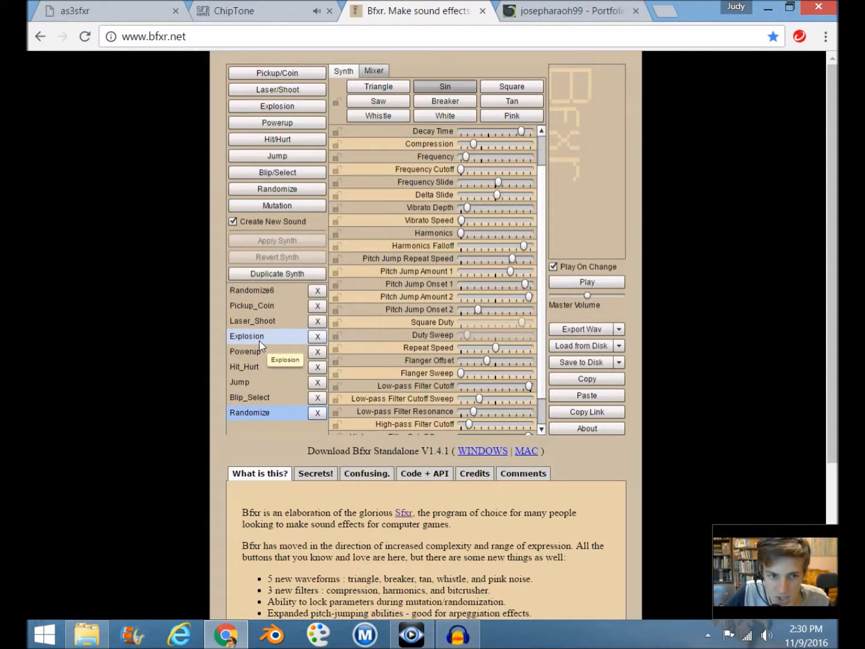
Step: Replay the Laser_Shoot and Pickup_Coin sounds, and delete every sound in the list except the last one, Randomize
click(268, 320)
click(273, 306)
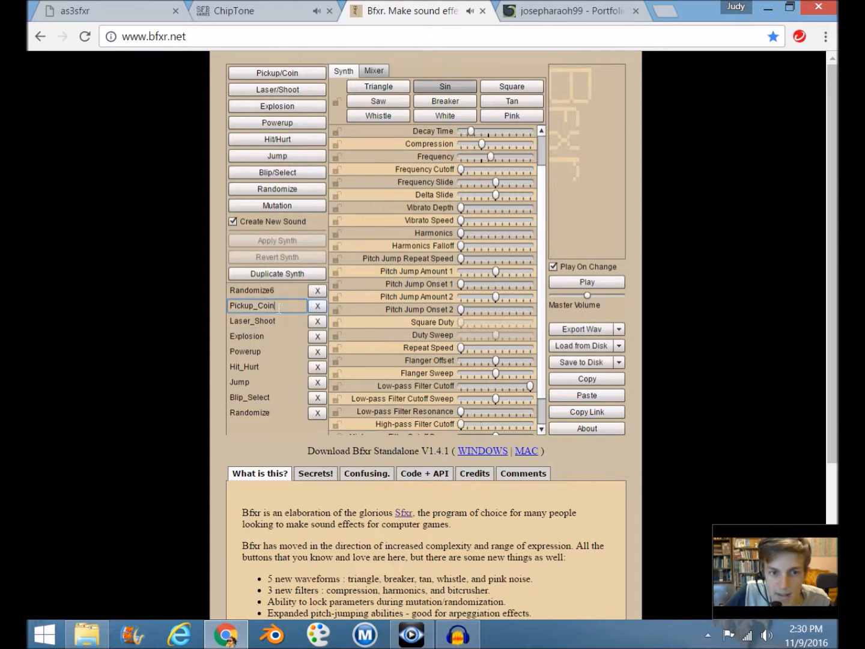
click(317, 291)
click(318, 291)
click(318, 291)
click(318, 291)
click(317, 291)
click(317, 291)
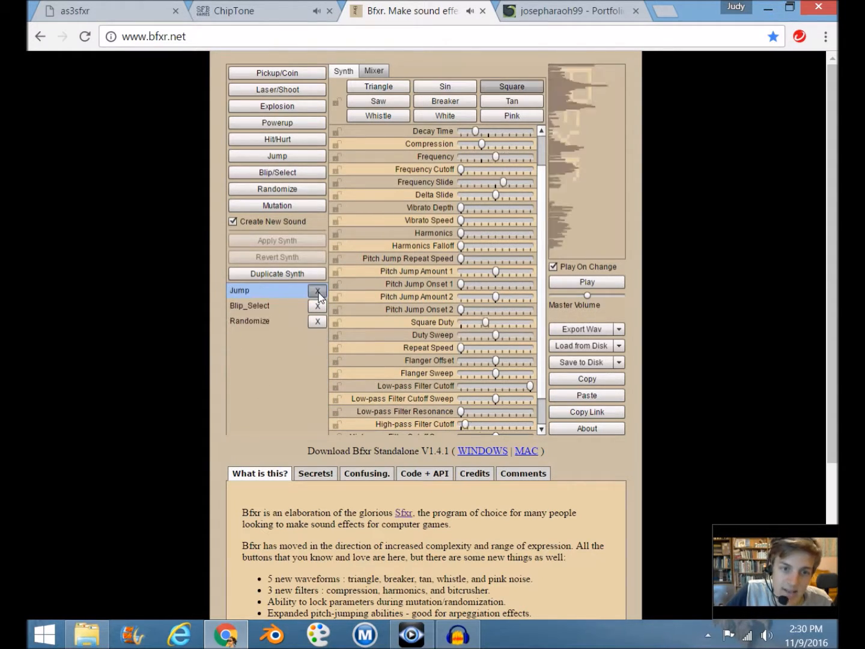
click(318, 291)
click(317, 291)
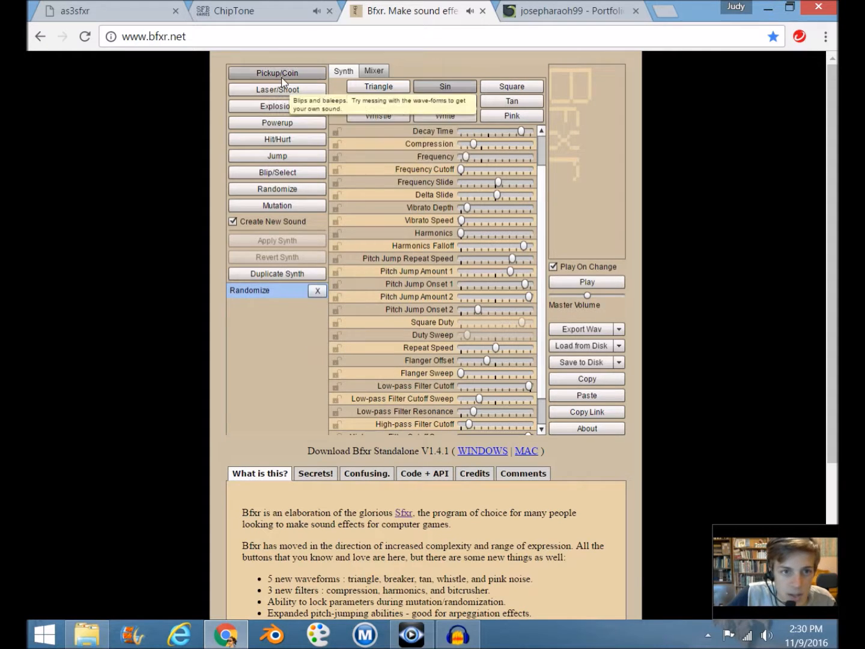
Step: Generate an Explosion sound with the Square waveform and increase its decay time and compression
click(290, 107)
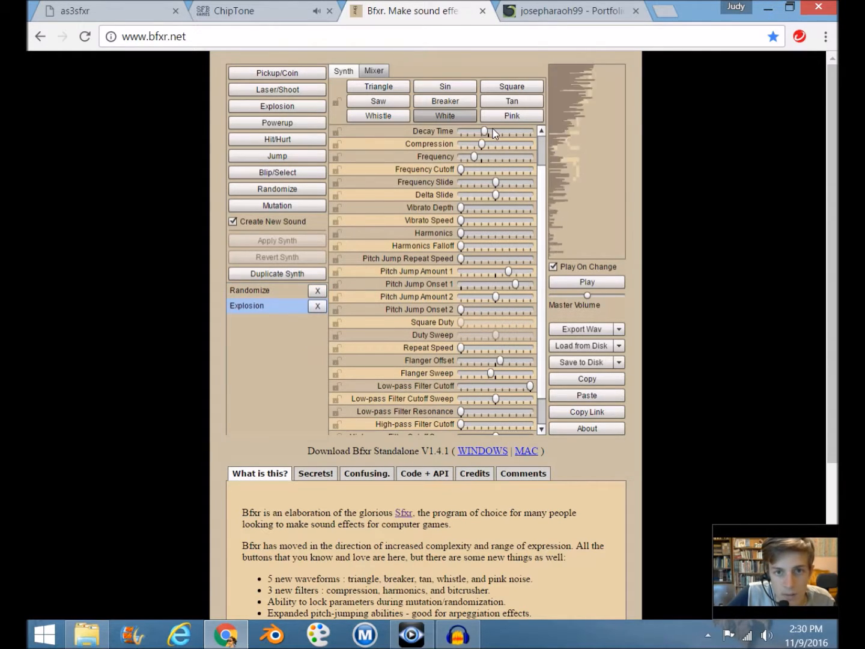
click(512, 87)
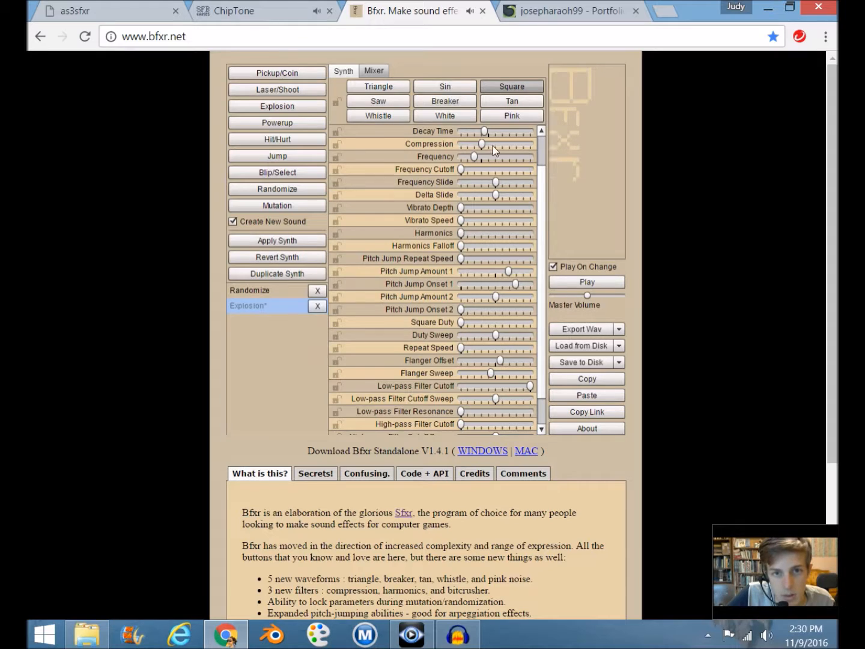
mouse_move(489, 133)
mouse_down()
mouse_move(510, 133)
mouse_move(497, 130)
mouse_move(493, 144)
mouse_up()
Step: Lower the Explosion sound's Pitch Jump Amount 2 and raise its Pitch Jump Onset 2
drag(496, 297, 481, 297)
scroll(484, 304, down, 5)
scroll(538, 268, up, 5)
scroll(544, 330, down, 1)
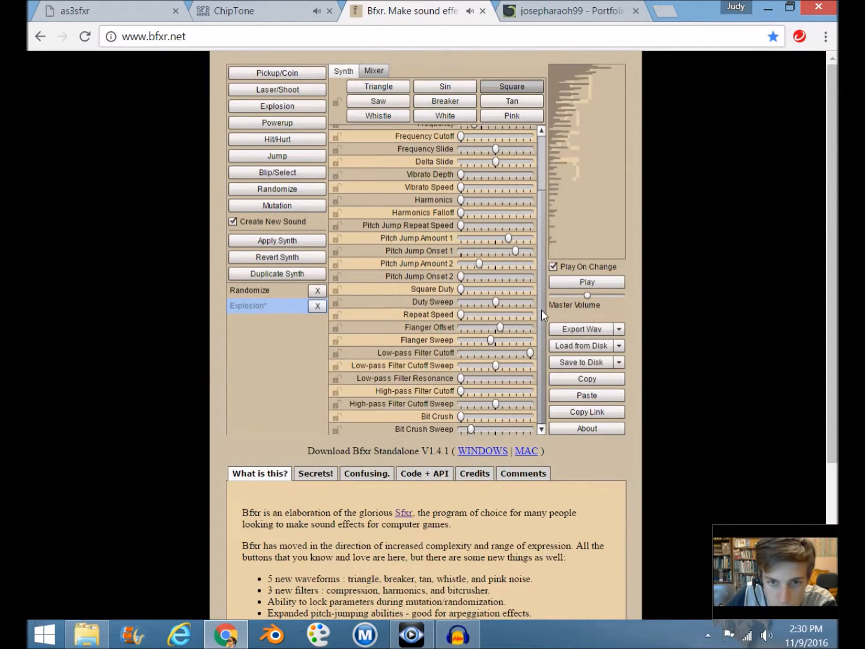
scroll(541, 310, up, 1)
click(478, 314)
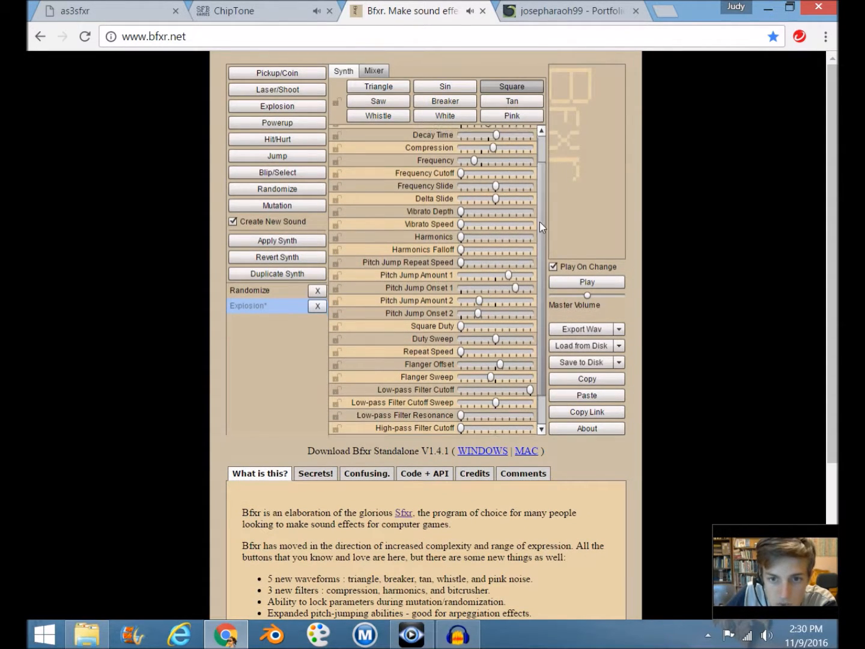
Step: Raise the sound's vibrato depth and vibrato speed, and slightly lower its flanger sweep
scroll(504, 237, up, 1)
click(472, 242)
drag(471, 243, 488, 244)
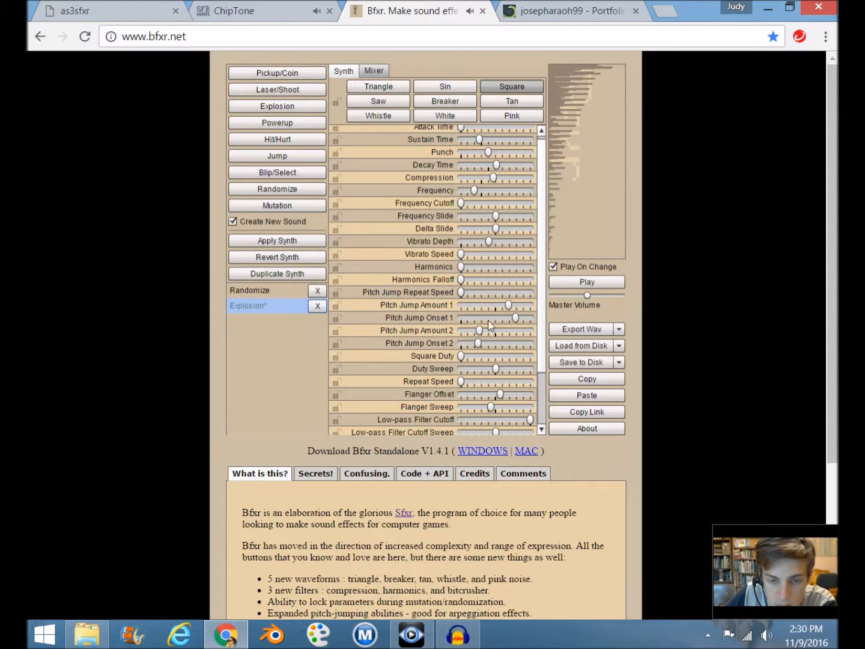
drag(493, 413, 485, 410)
scroll(540, 318, up, 1)
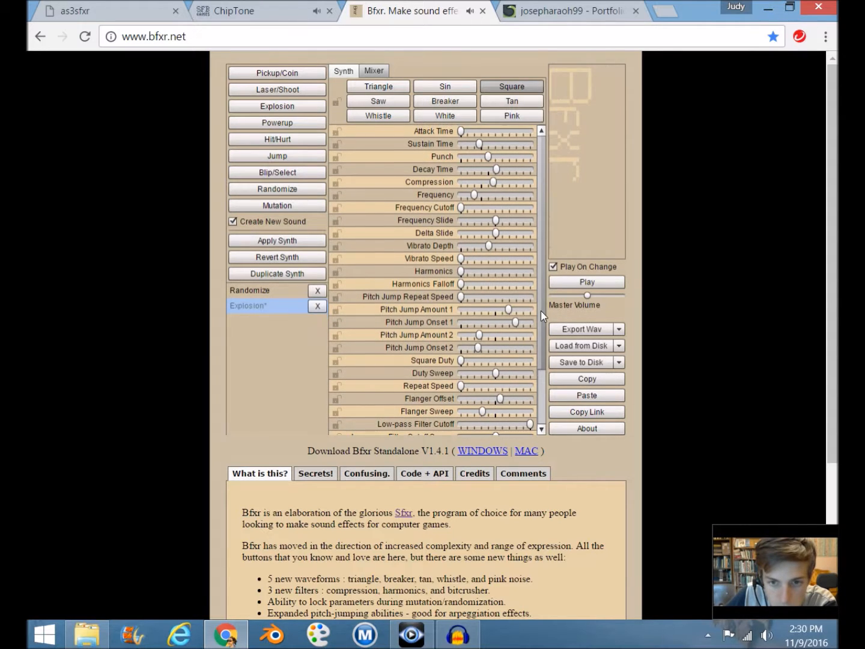
click(470, 257)
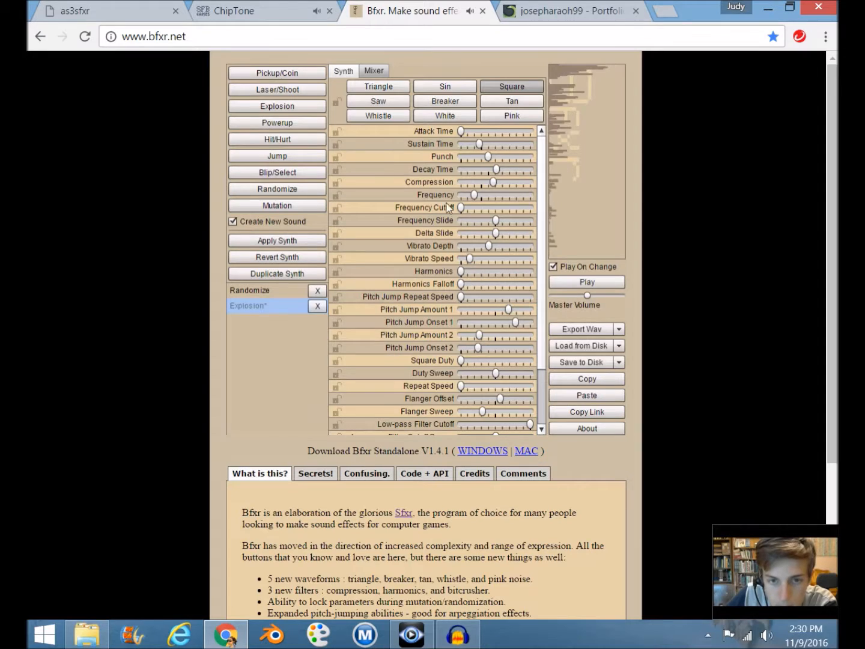
Step: Shorten the sustain time, slightly raise the frequency and frequency cutoff, and play the sound
click(473, 143)
click(483, 195)
drag(461, 208, 464, 208)
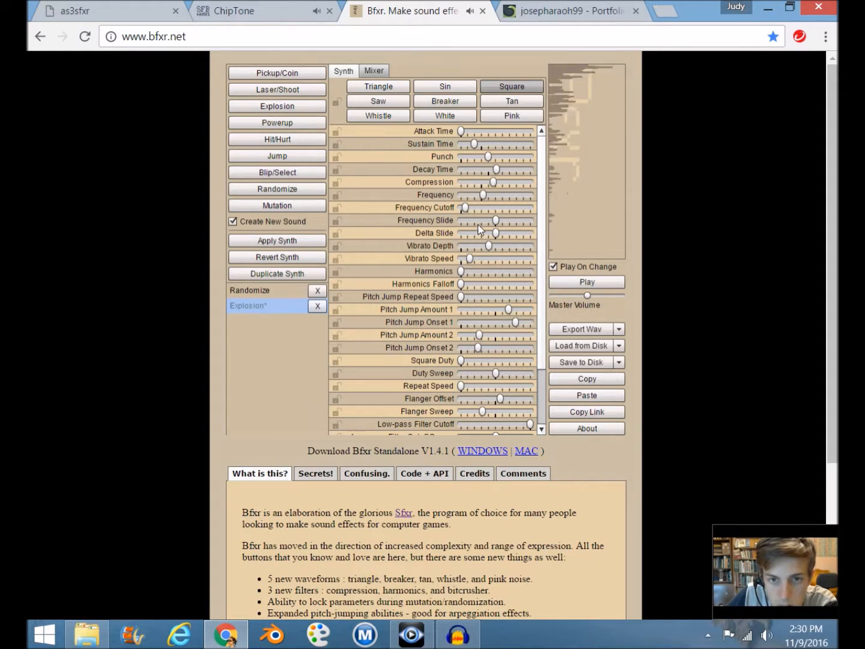
click(592, 282)
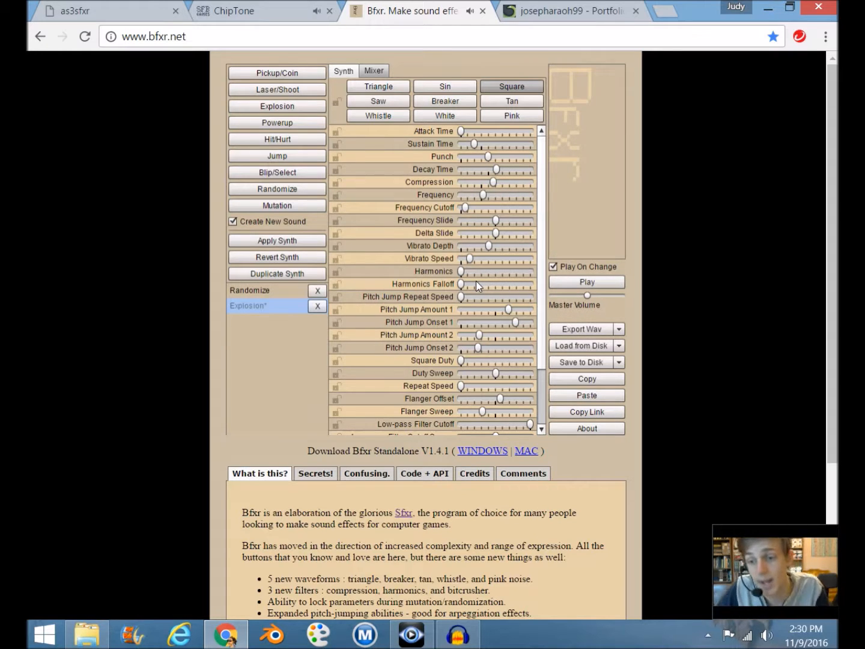
Step: Export the modified Explosion sound as a WAV file named random tun 2
click(581, 329)
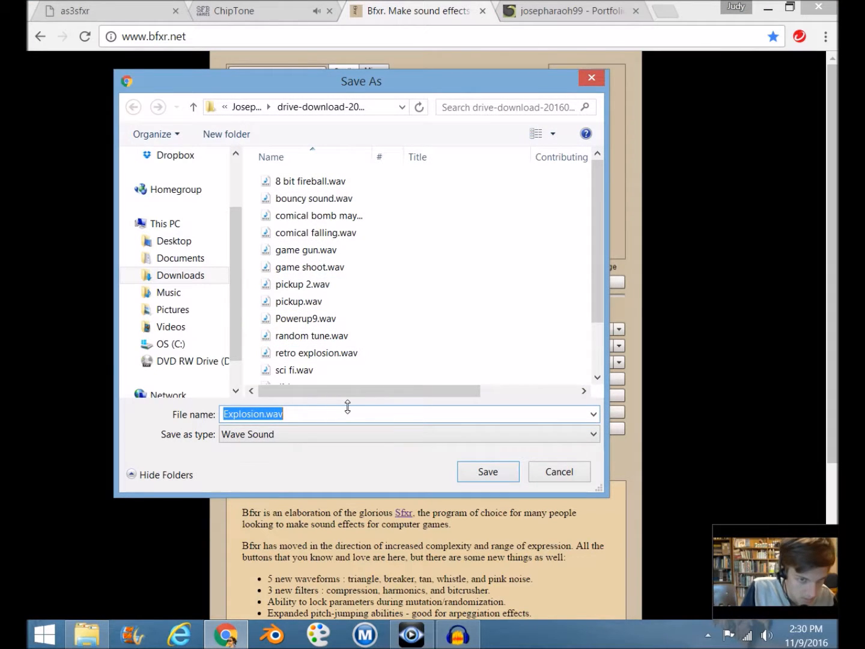
text(random tune 2)
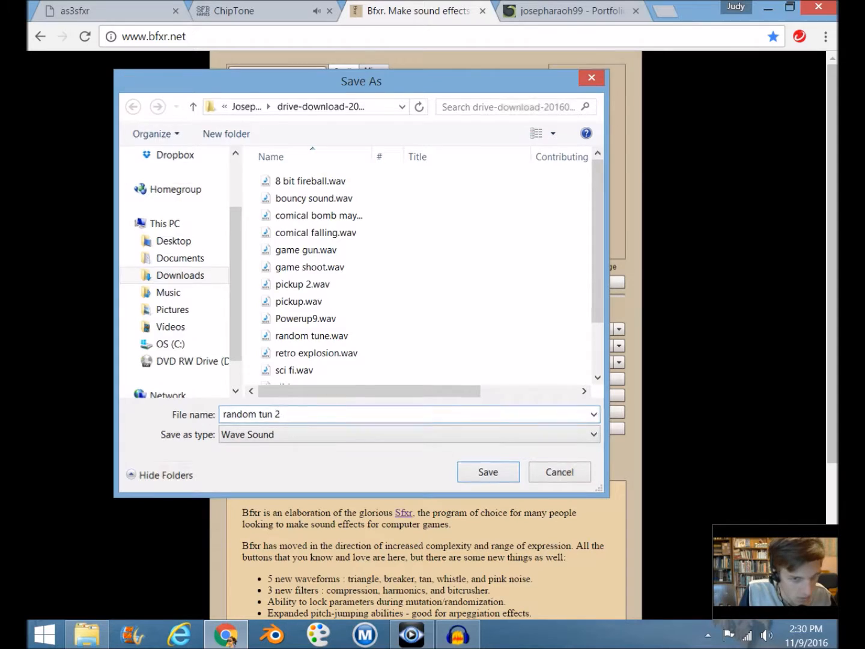
key(Return)
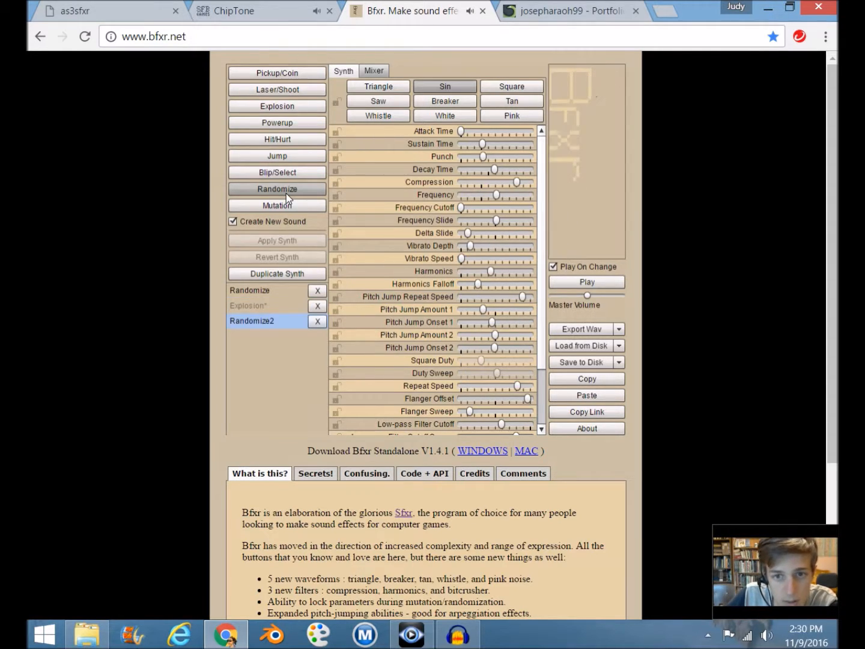
Step: Generate nine more randomized sounds, up to Randomize11
click(286, 192)
click(286, 192)
click(286, 192)
click(285, 193)
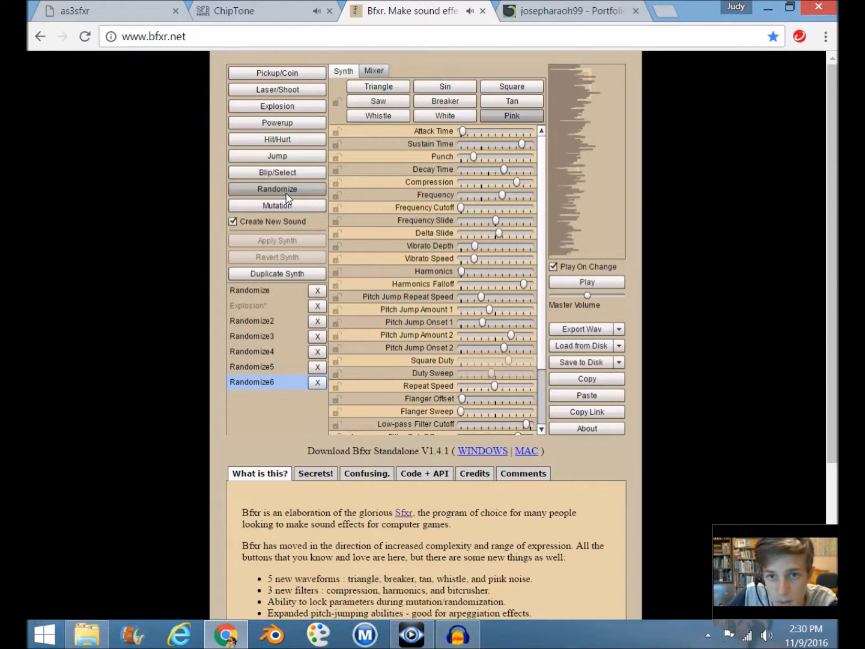
click(286, 192)
click(286, 193)
click(286, 192)
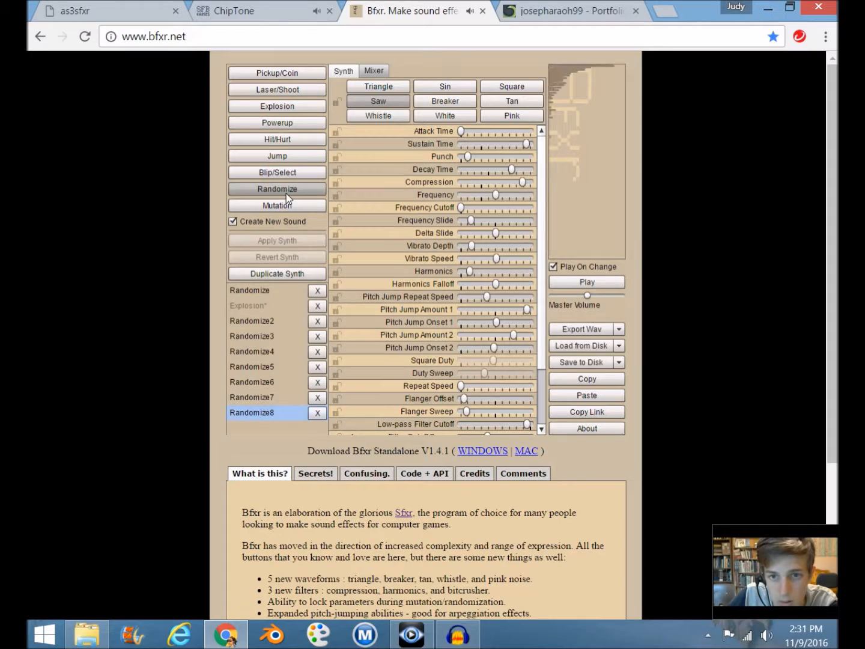
click(286, 193)
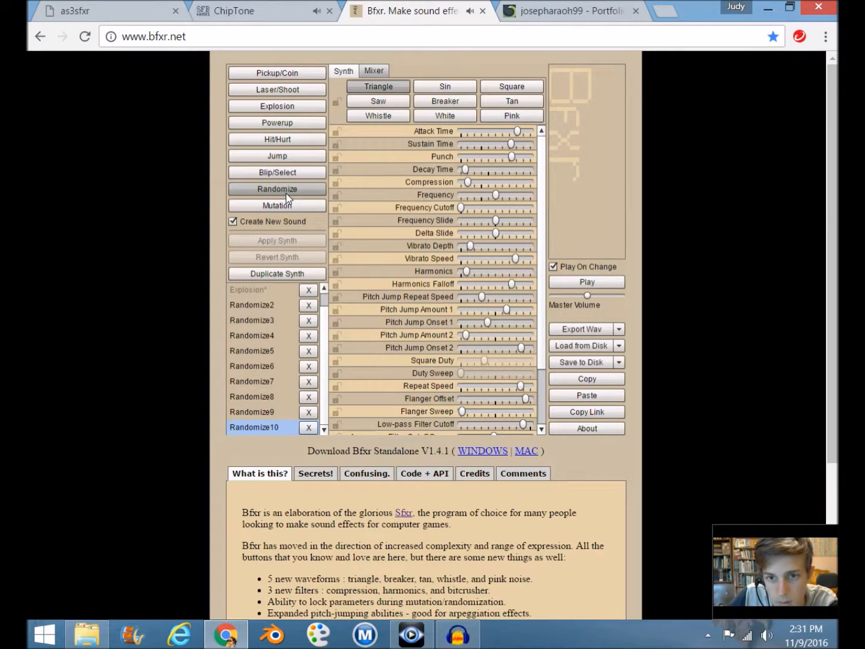
click(290, 201)
Step: Delete every sound in the list except the last one, Randomize11
click(311, 290)
click(312, 291)
click(312, 291)
click(312, 291)
click(312, 290)
click(312, 290)
click(313, 290)
click(313, 291)
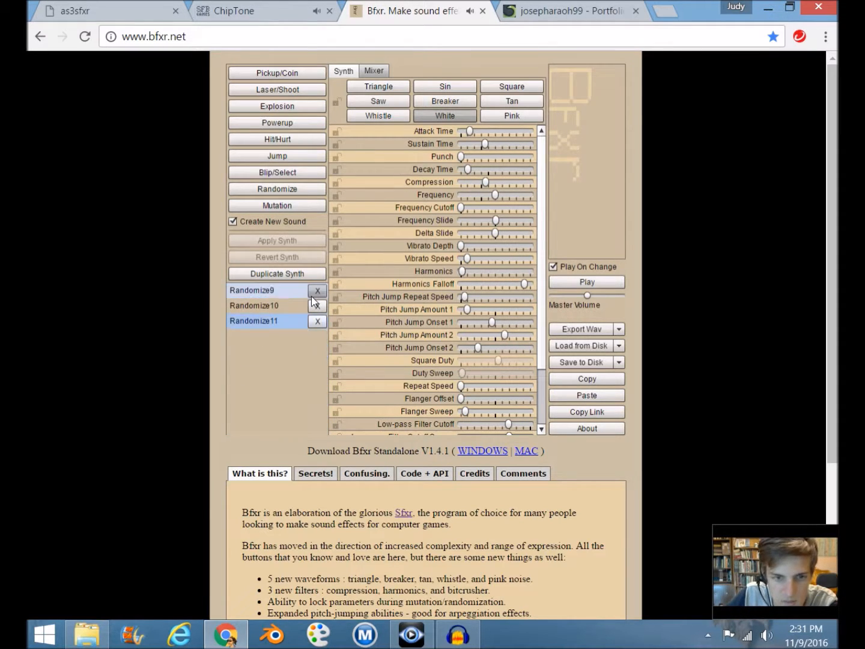
click(312, 291)
click(312, 291)
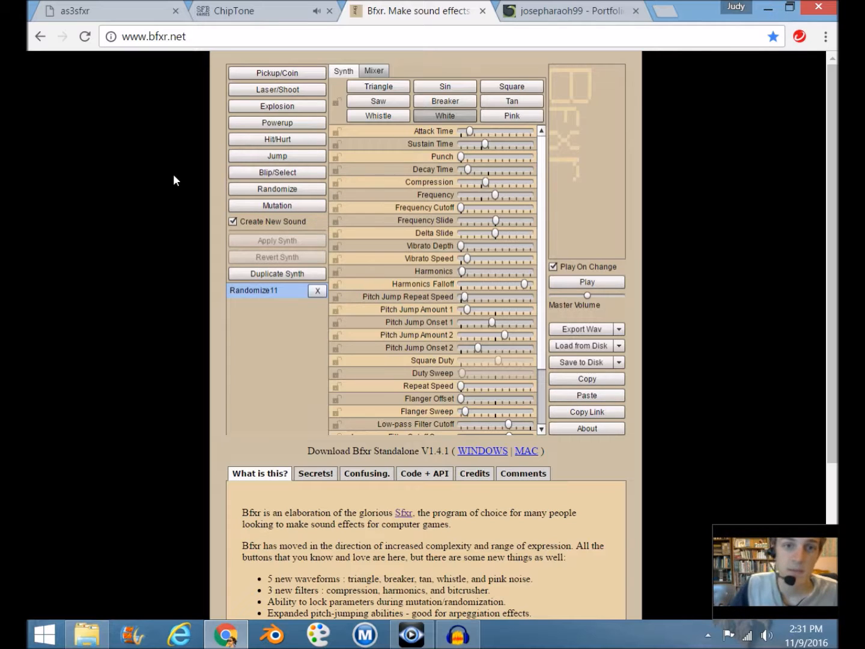
Step: Switch to Audacity and look at its Generate commands without running any generator
click(457, 635)
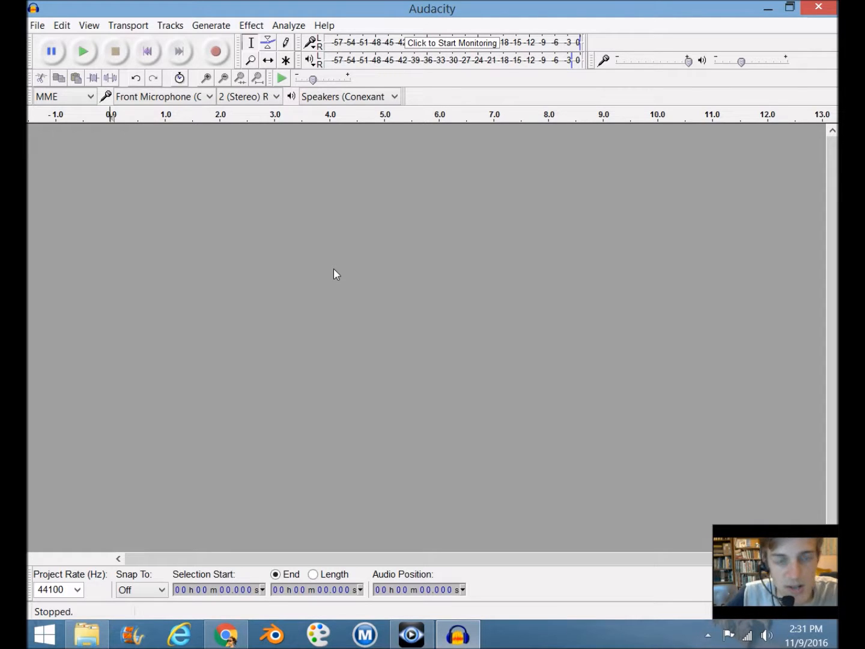
click(211, 26)
click(211, 25)
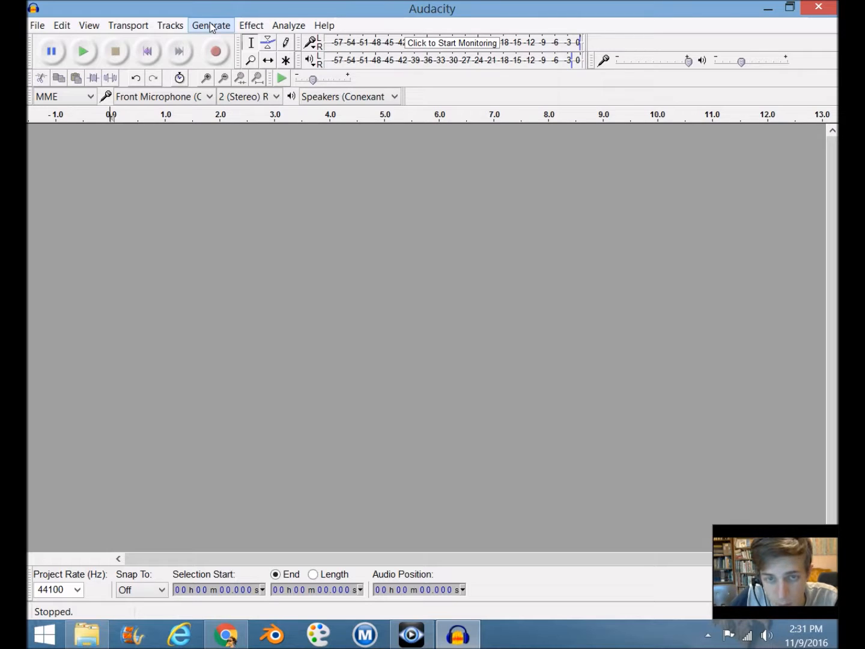
Step: Revisit as3sfxr, ChipTone and Bfxr in Chrome, and return to Bfxr after a brief look at Audacity
click(225, 634)
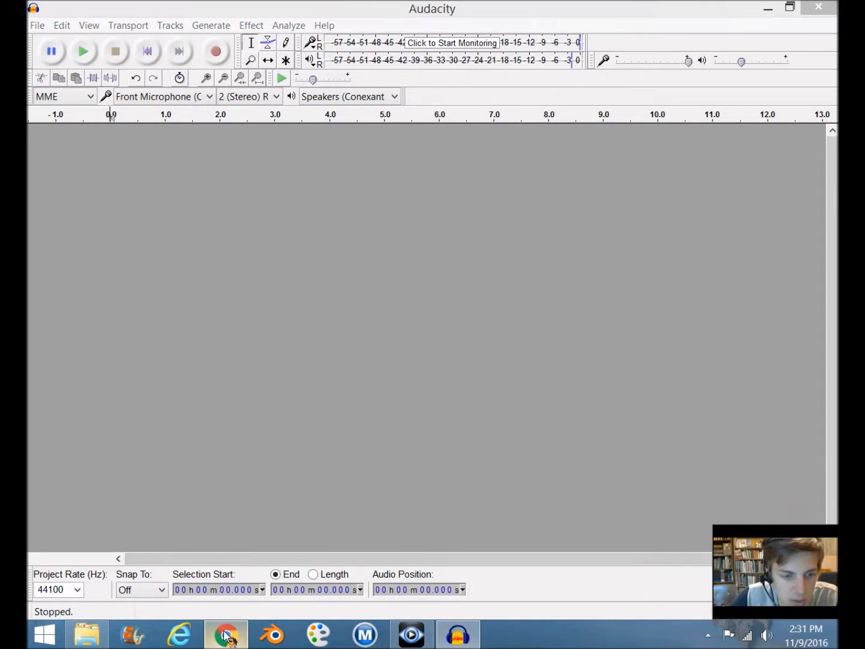
click(97, 3)
click(285, 4)
click(406, 3)
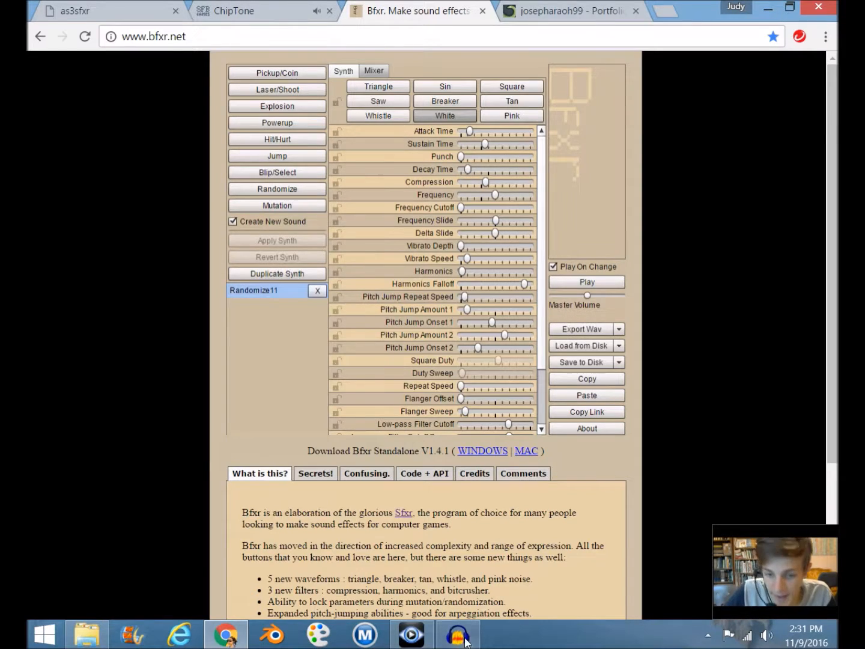
key(alt+Tab)
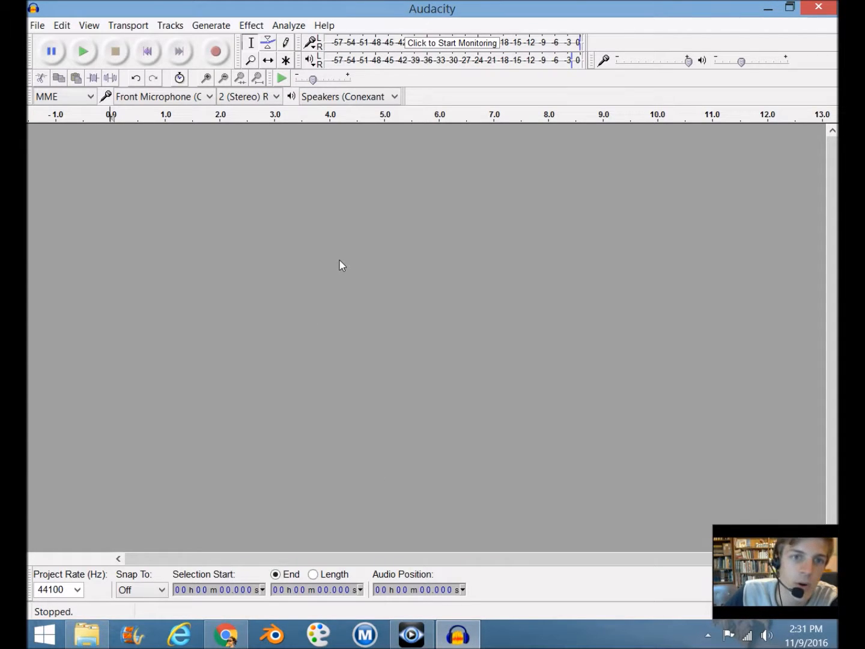
click(225, 634)
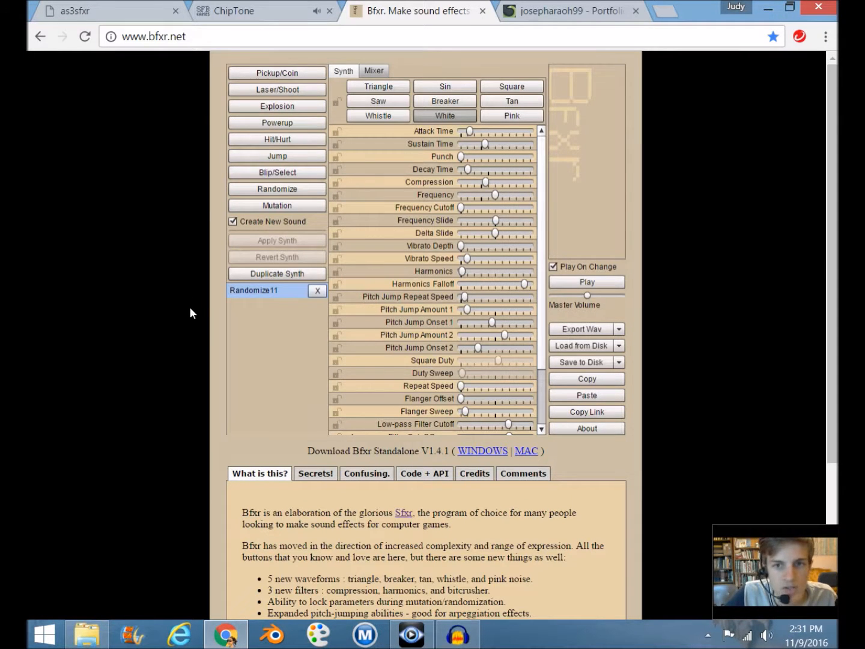